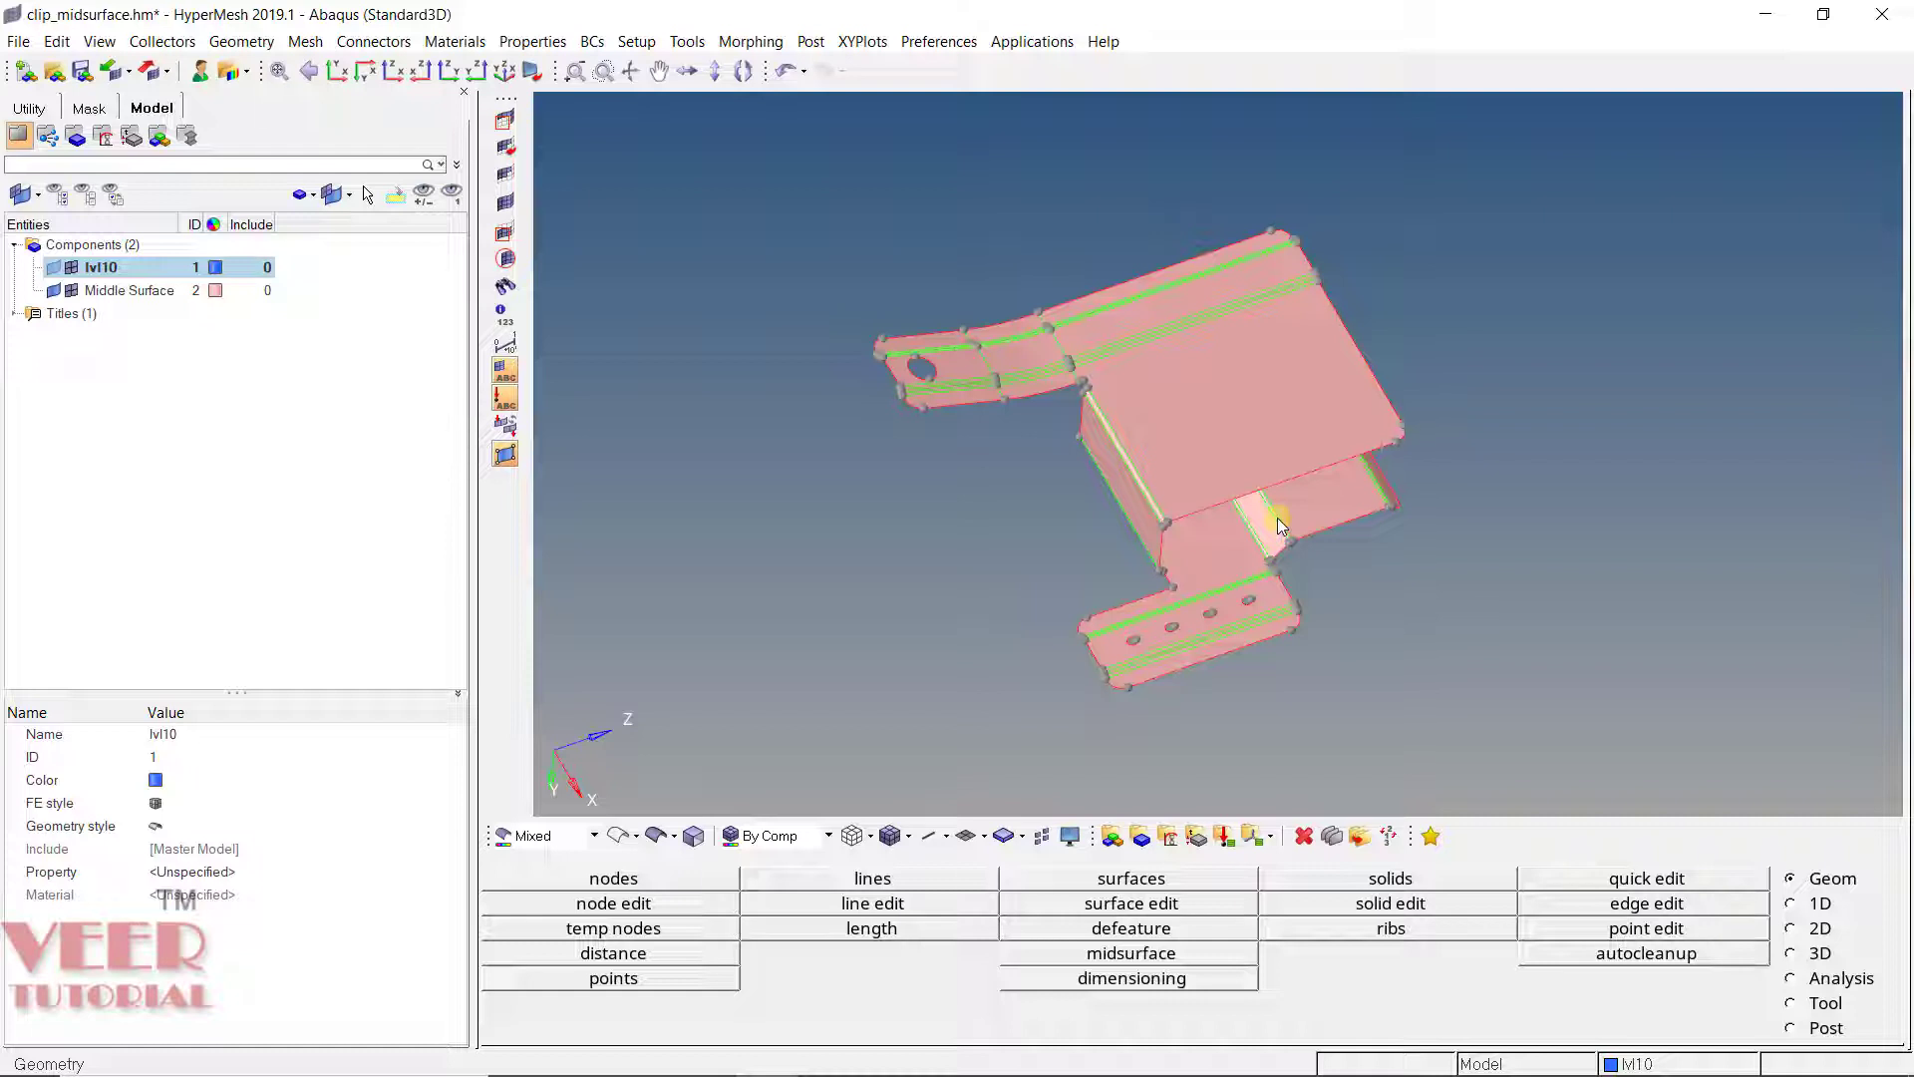
Step: Automesh all displayed surfaces of the clip with a 2.000 element size and the mixed mesh type
key("F12")
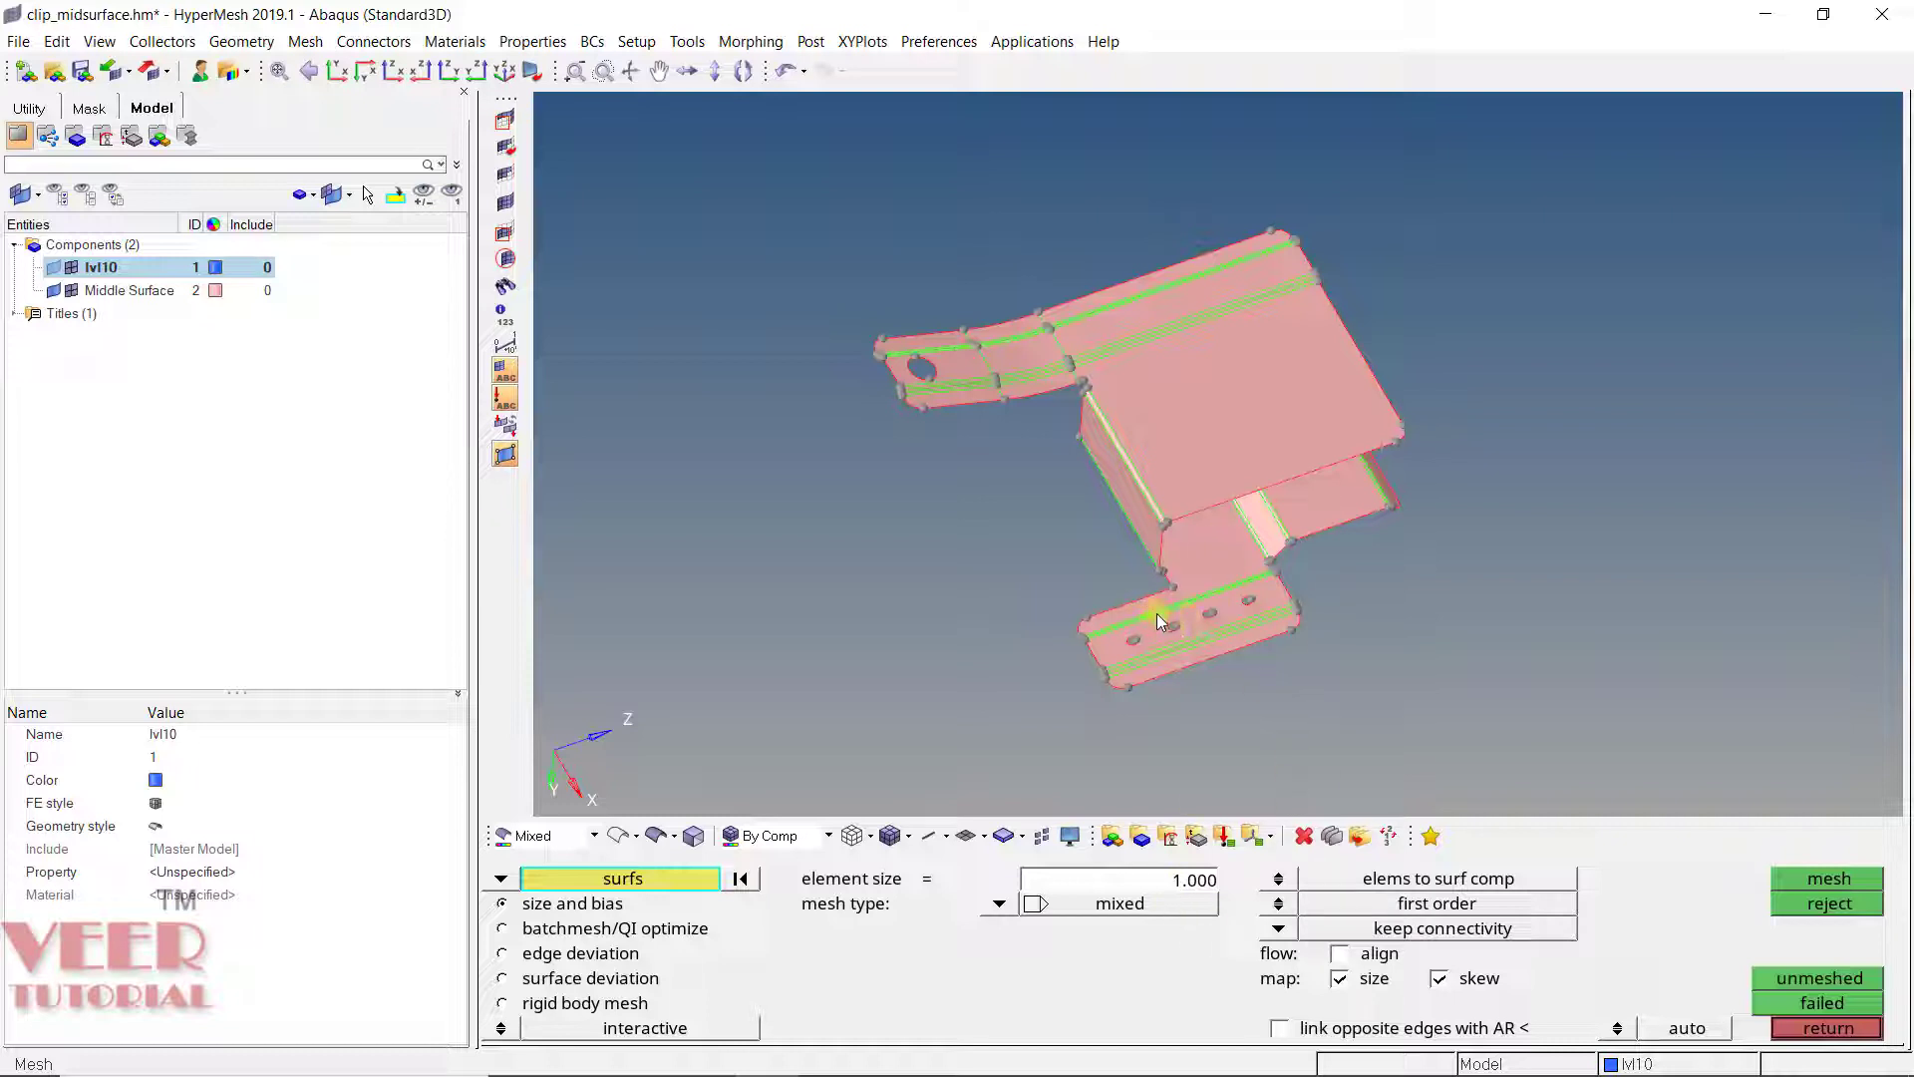
scroll(1164, 607, "up", 2)
double_click(1176, 880)
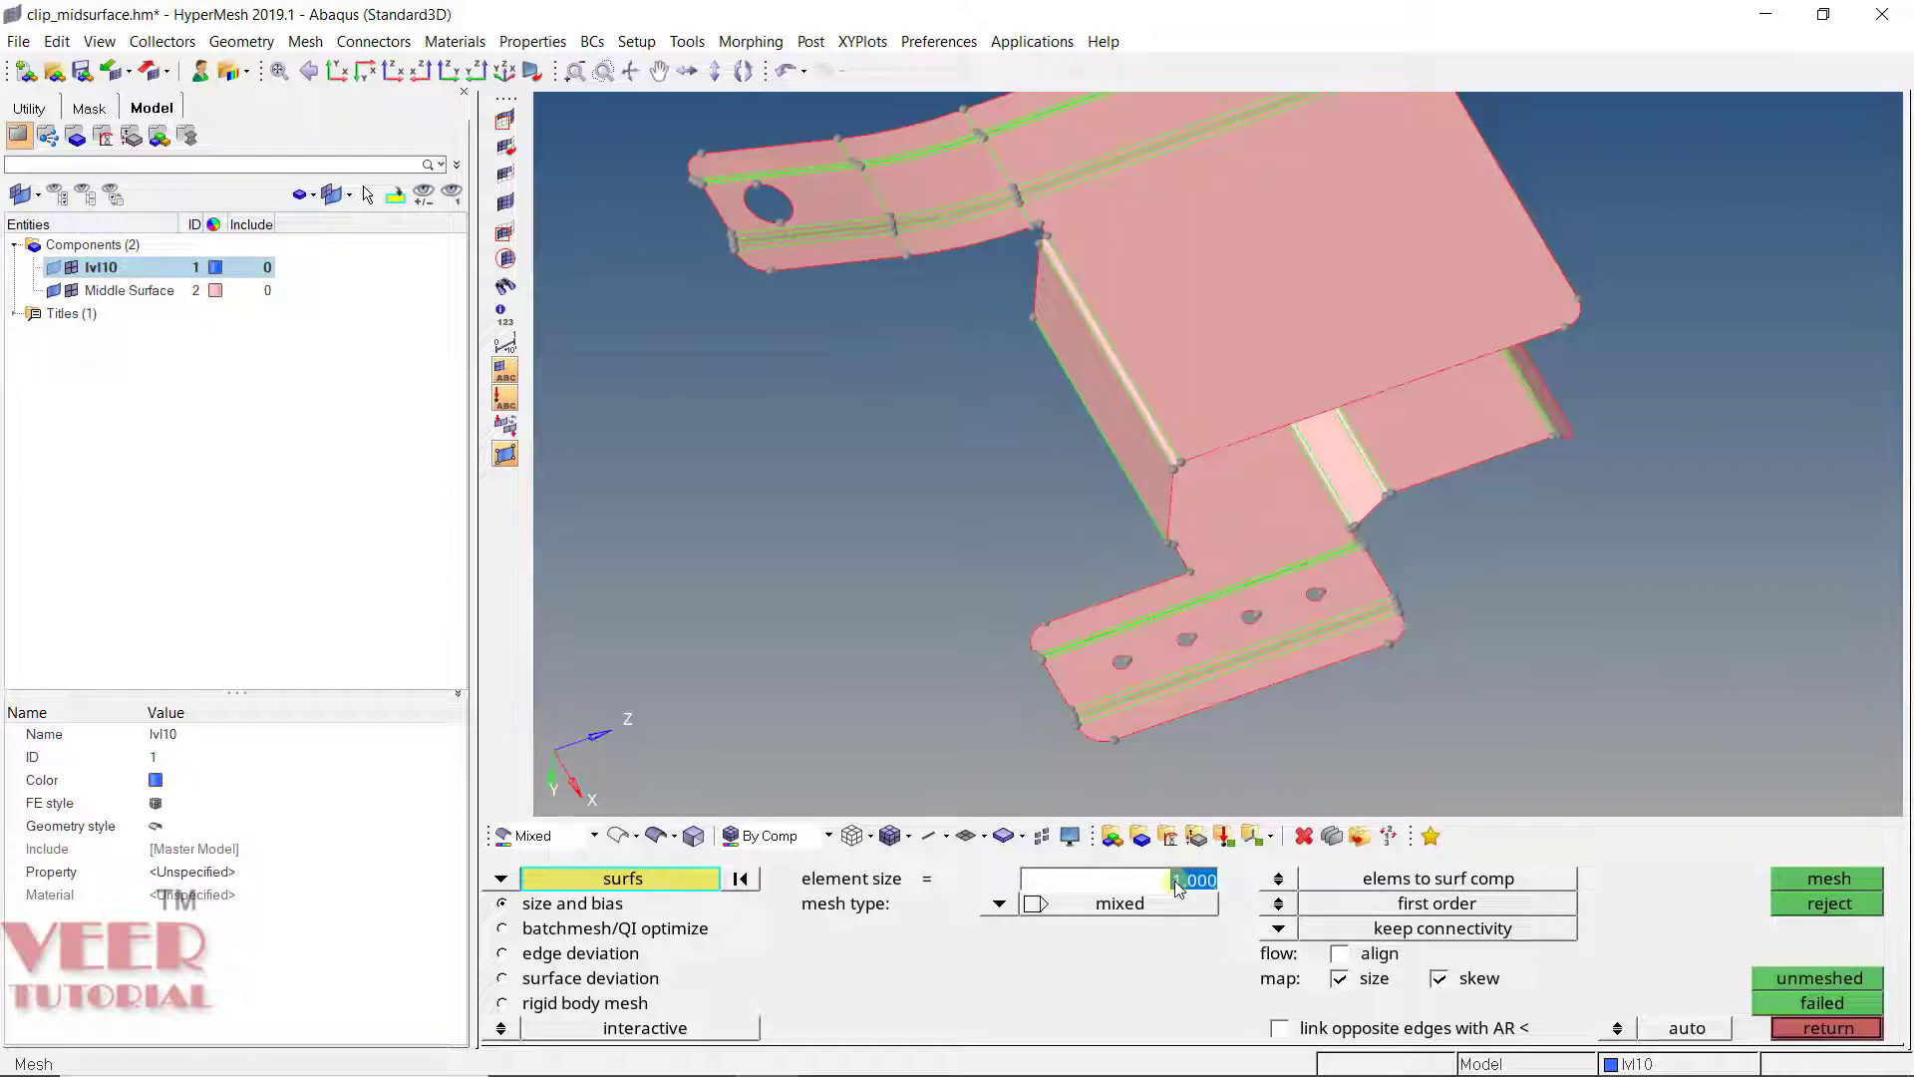
type("2.000")
left_click(1038, 467)
left_click(663, 890)
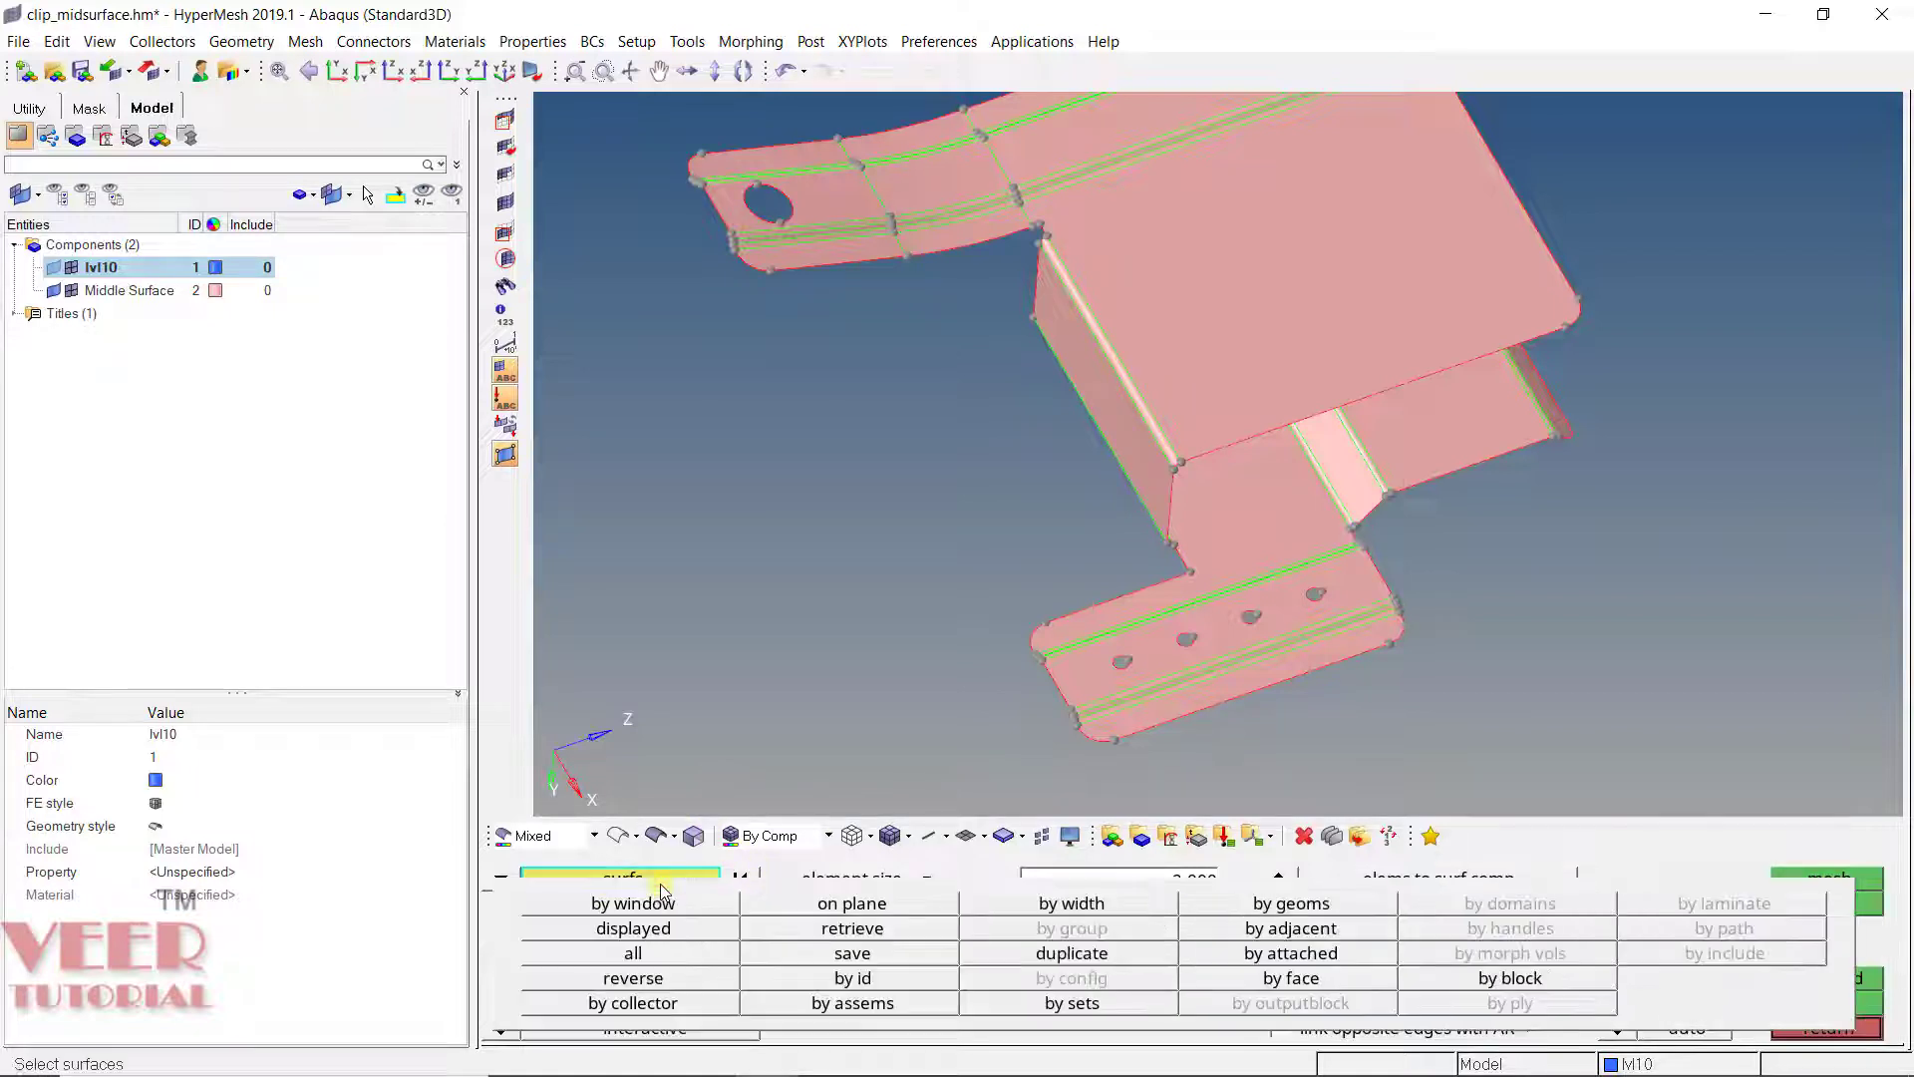
left_click(677, 937)
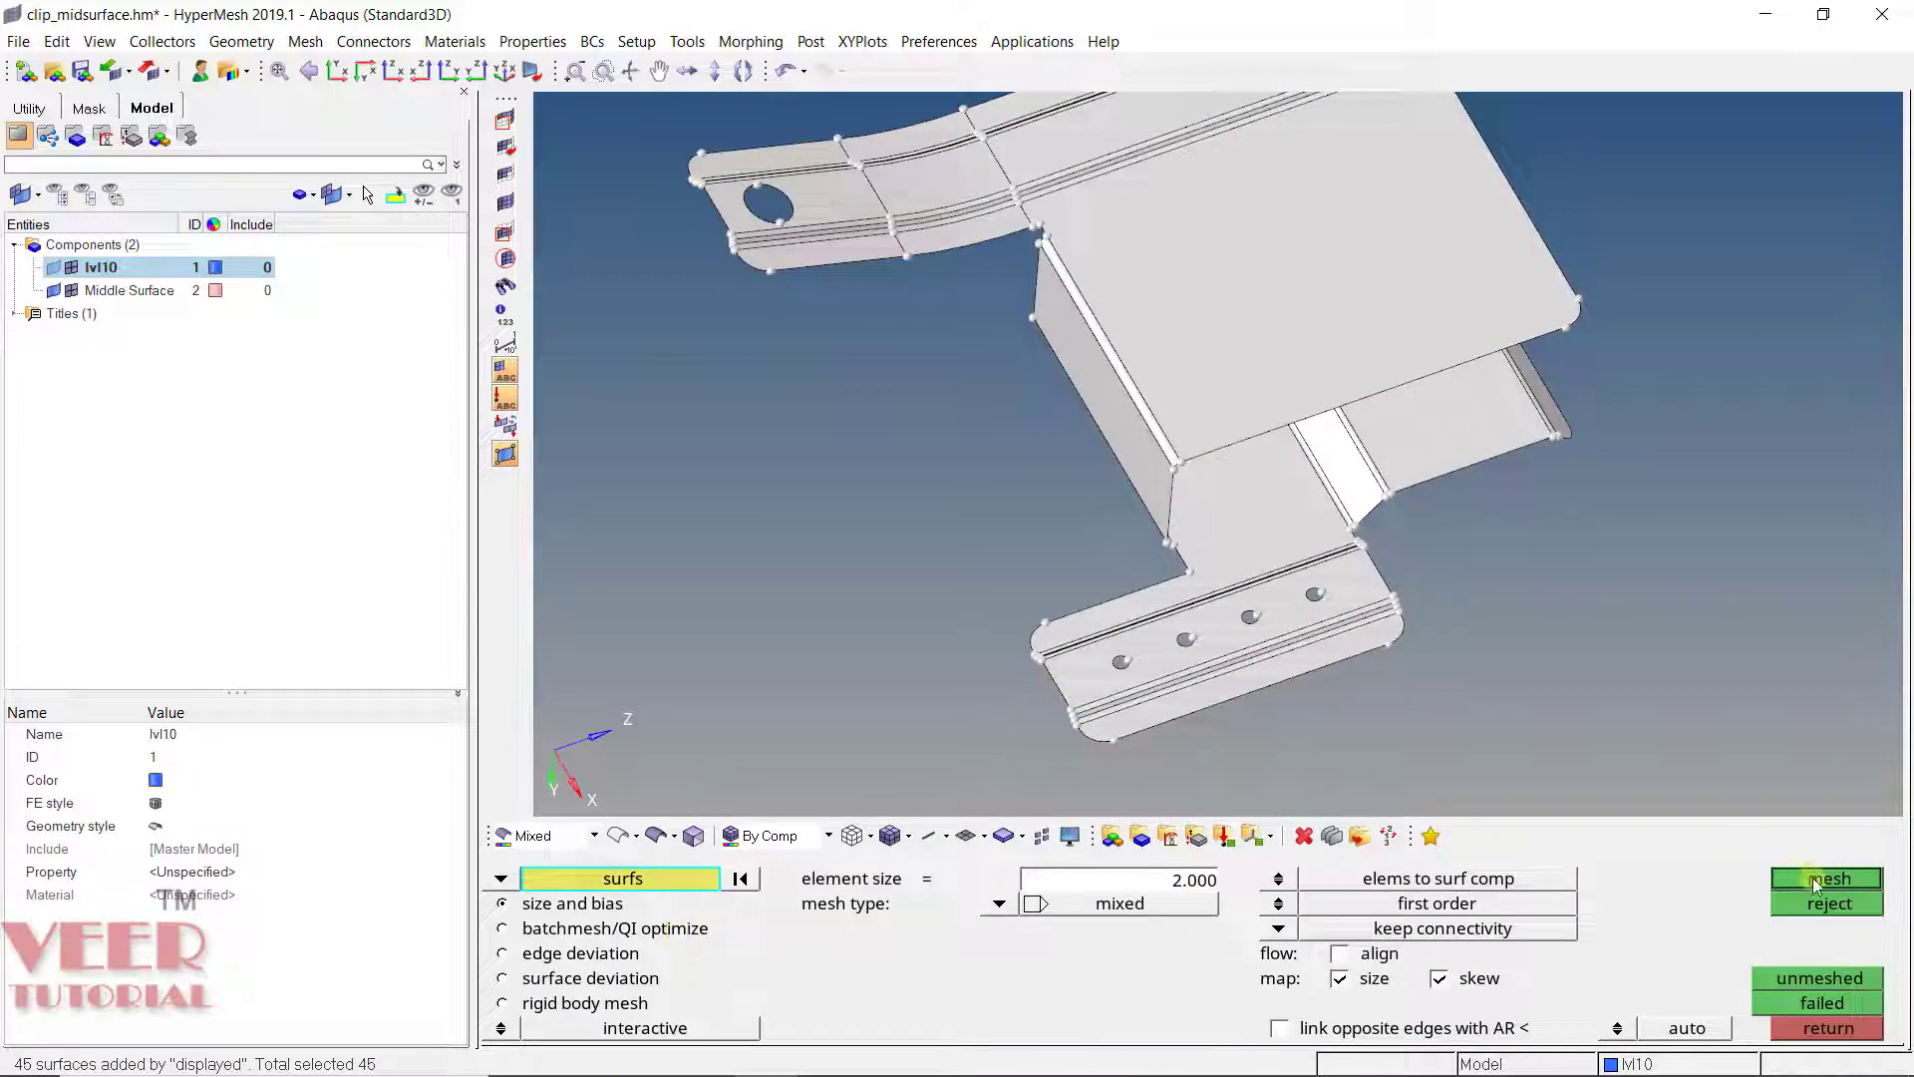
left_click(1804, 883)
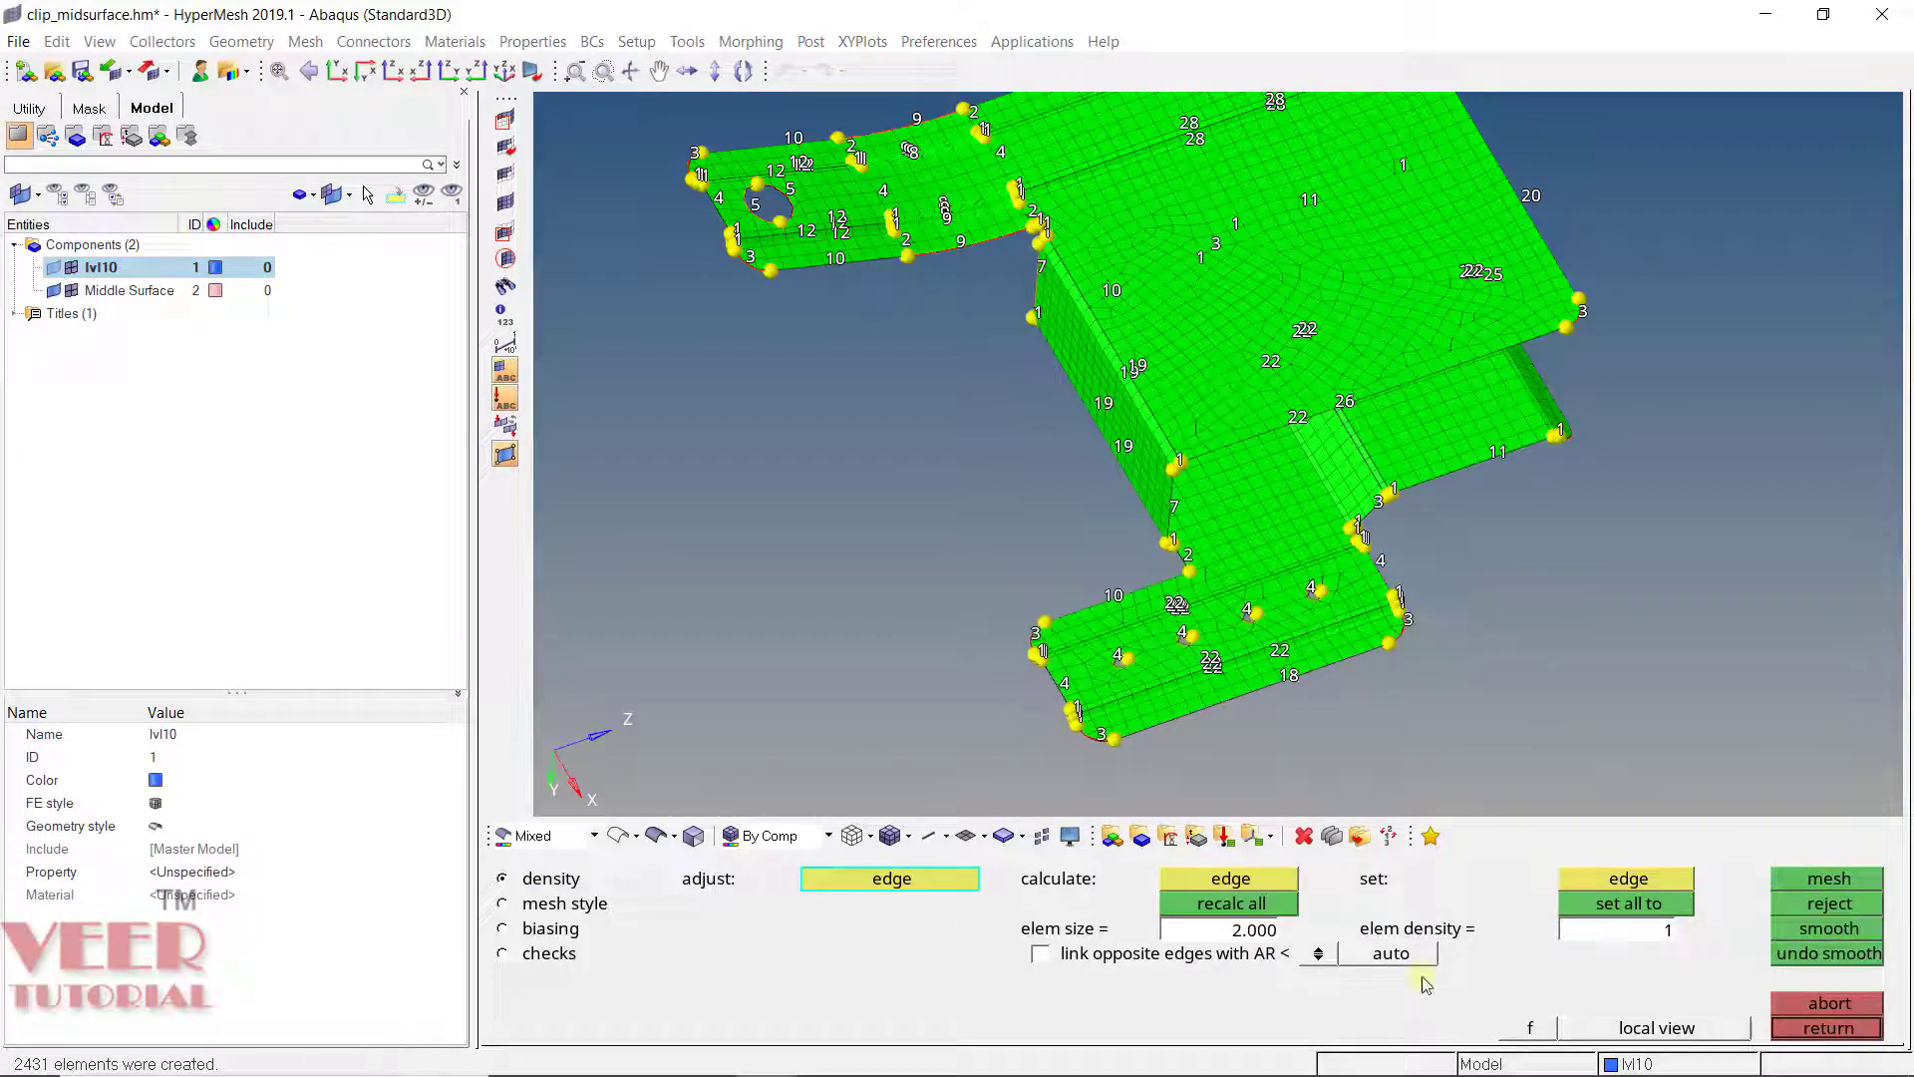
left_click(1818, 1029)
Step: Examine the mesh pattern on the large flat plate, around the arm's large hole and around the four small holes
scroll(1092, 578, "down", 3, "ctrl")
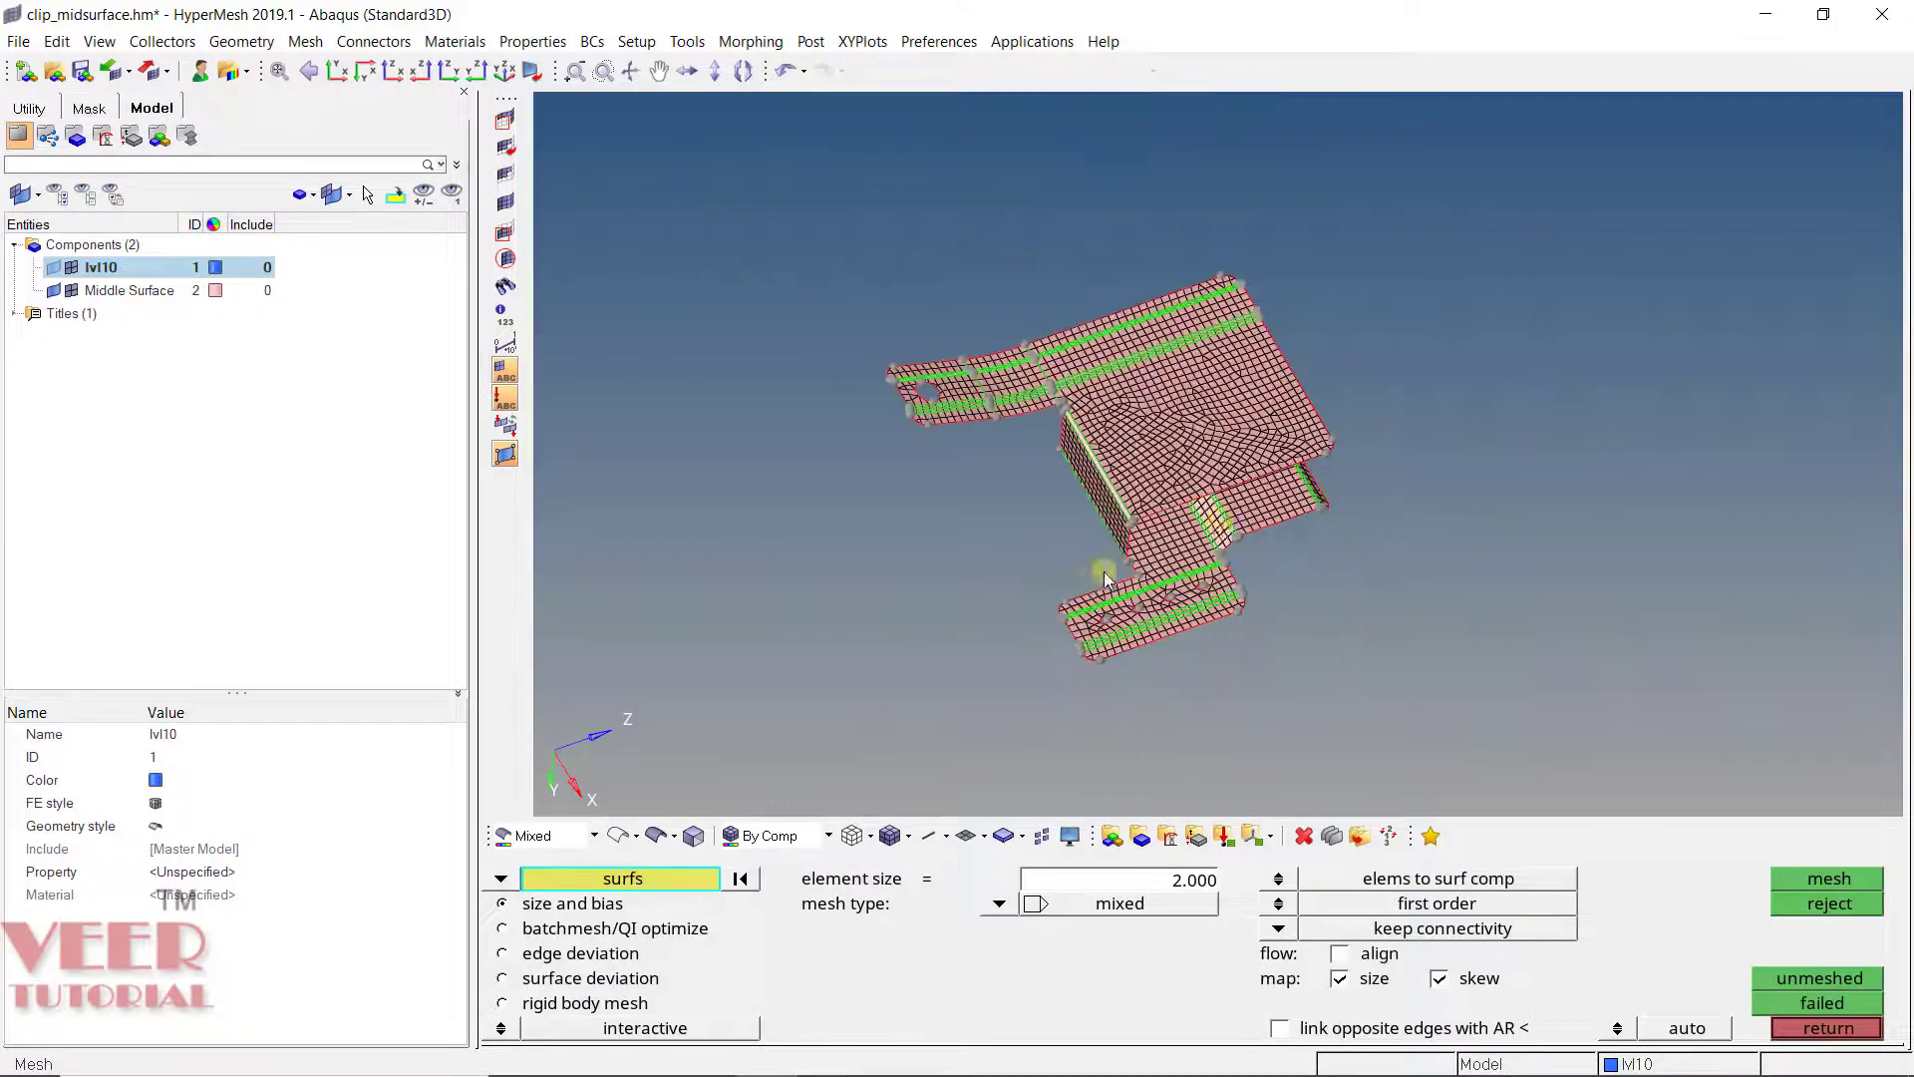
scroll(1242, 369, "up", 5)
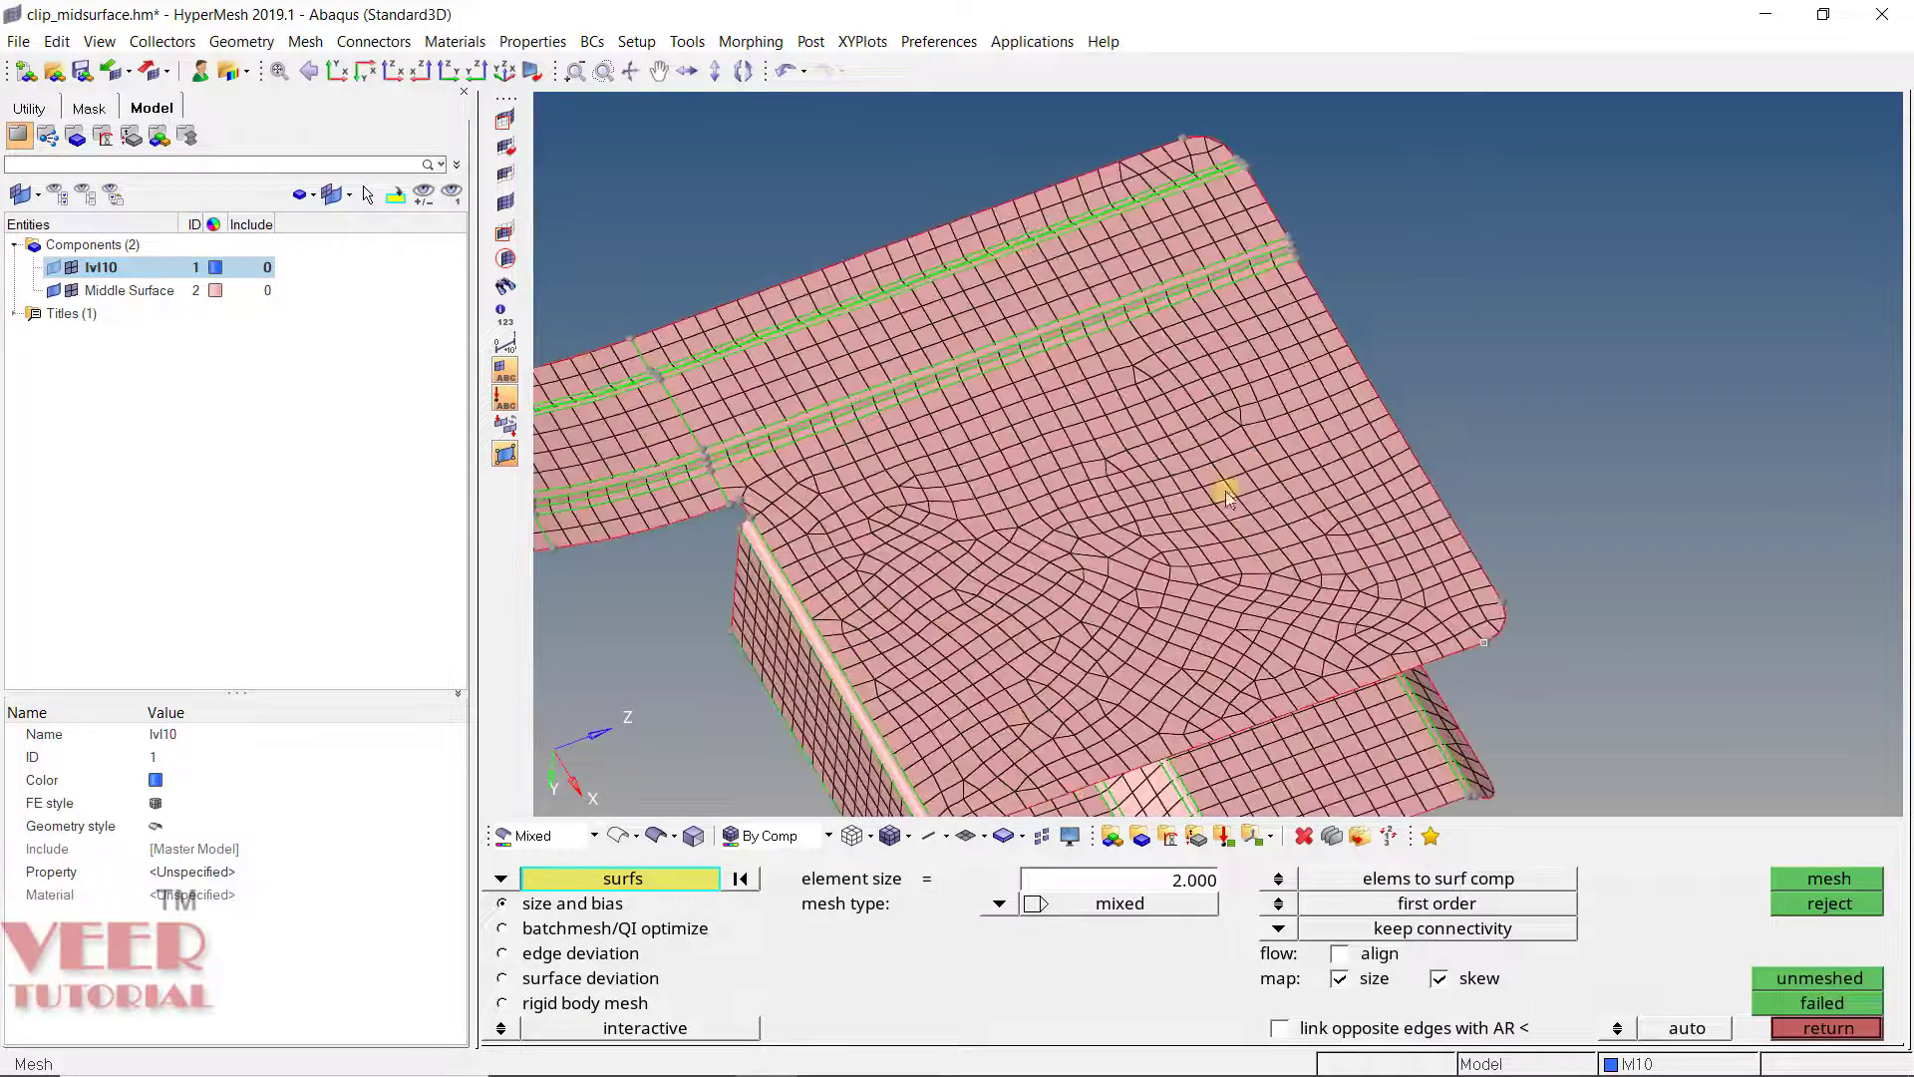
left_click_drag(1259, 478, 1307, 397, "ctrl")
scroll(1243, 553, "up", 3, "ctrl")
right_click_drag(1452, 514, 1474, 504, "ctrl")
scroll(1474, 504, "down", 5)
left_click_drag(1239, 355, 1364, 441, "ctrl")
scroll(1239, 398, "up", 3)
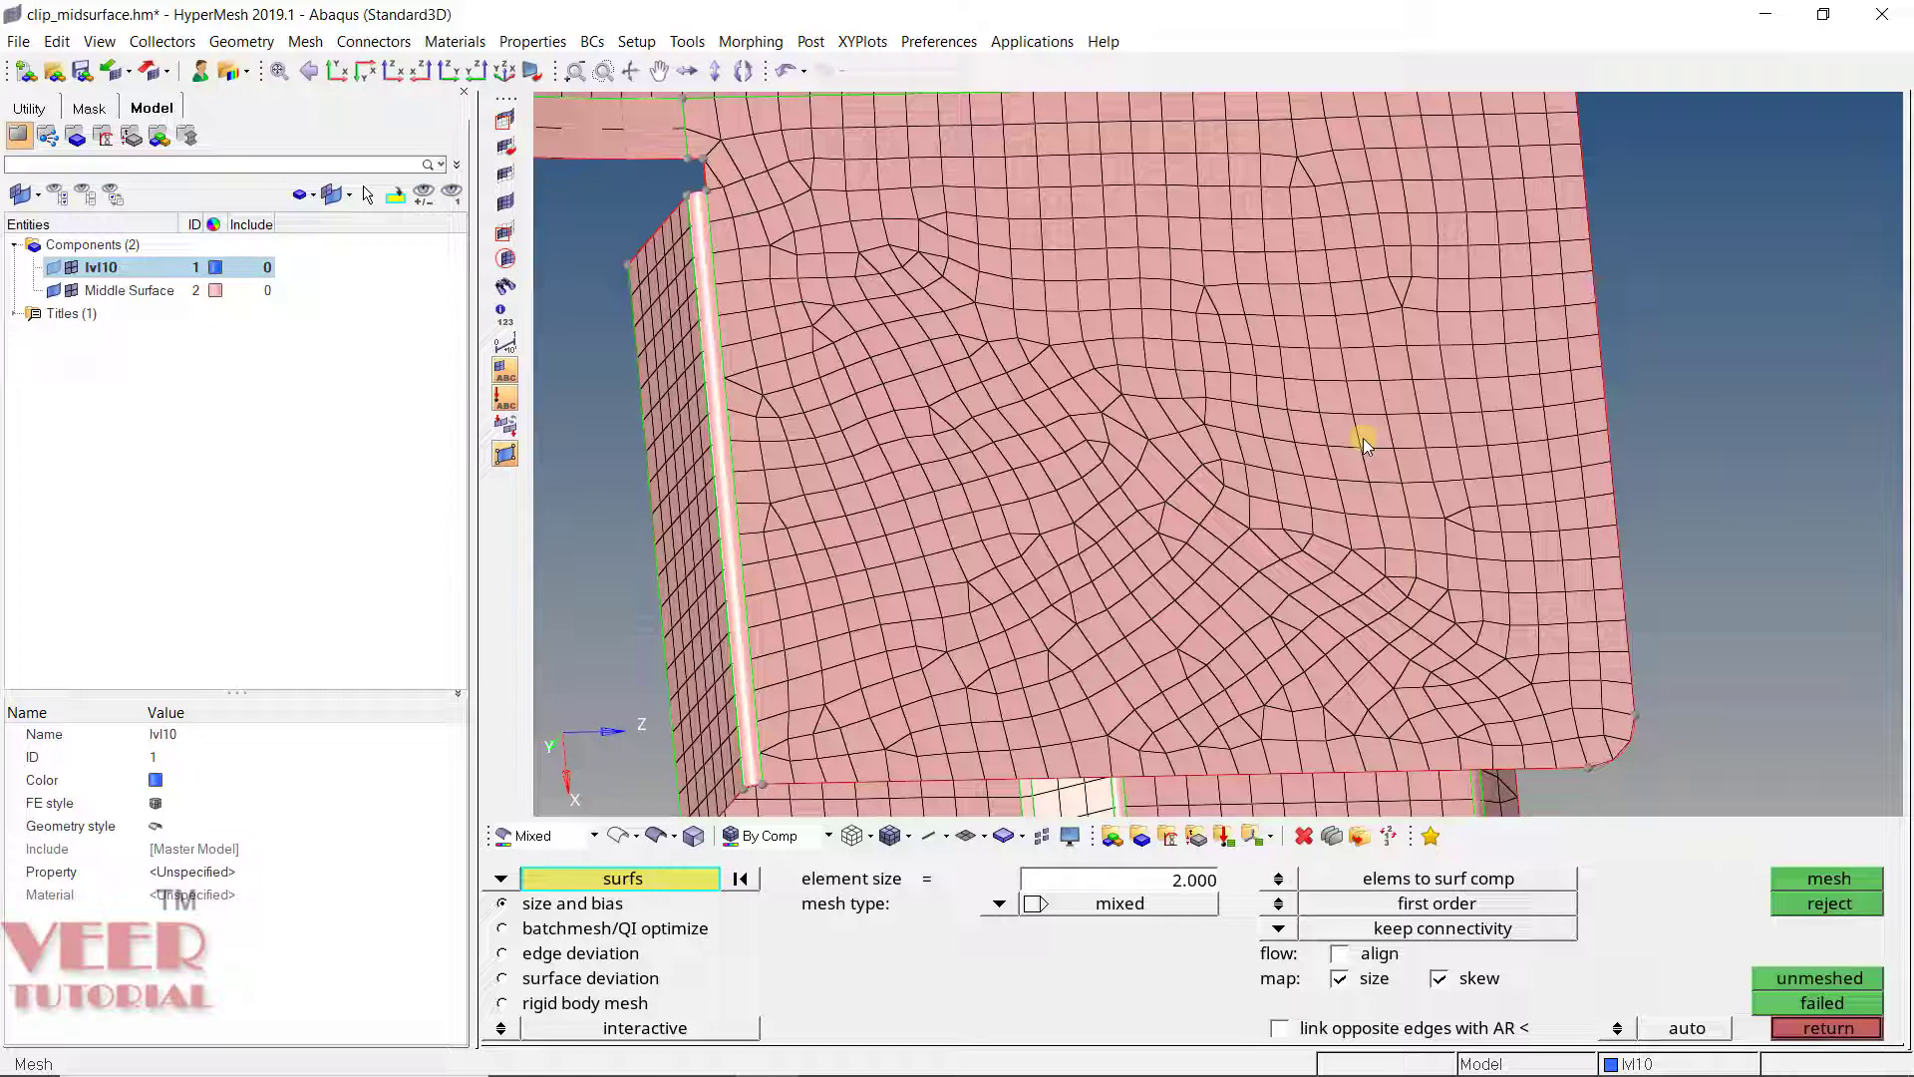
scroll(1374, 472, "down", 3)
scroll(684, 169, "up", 6)
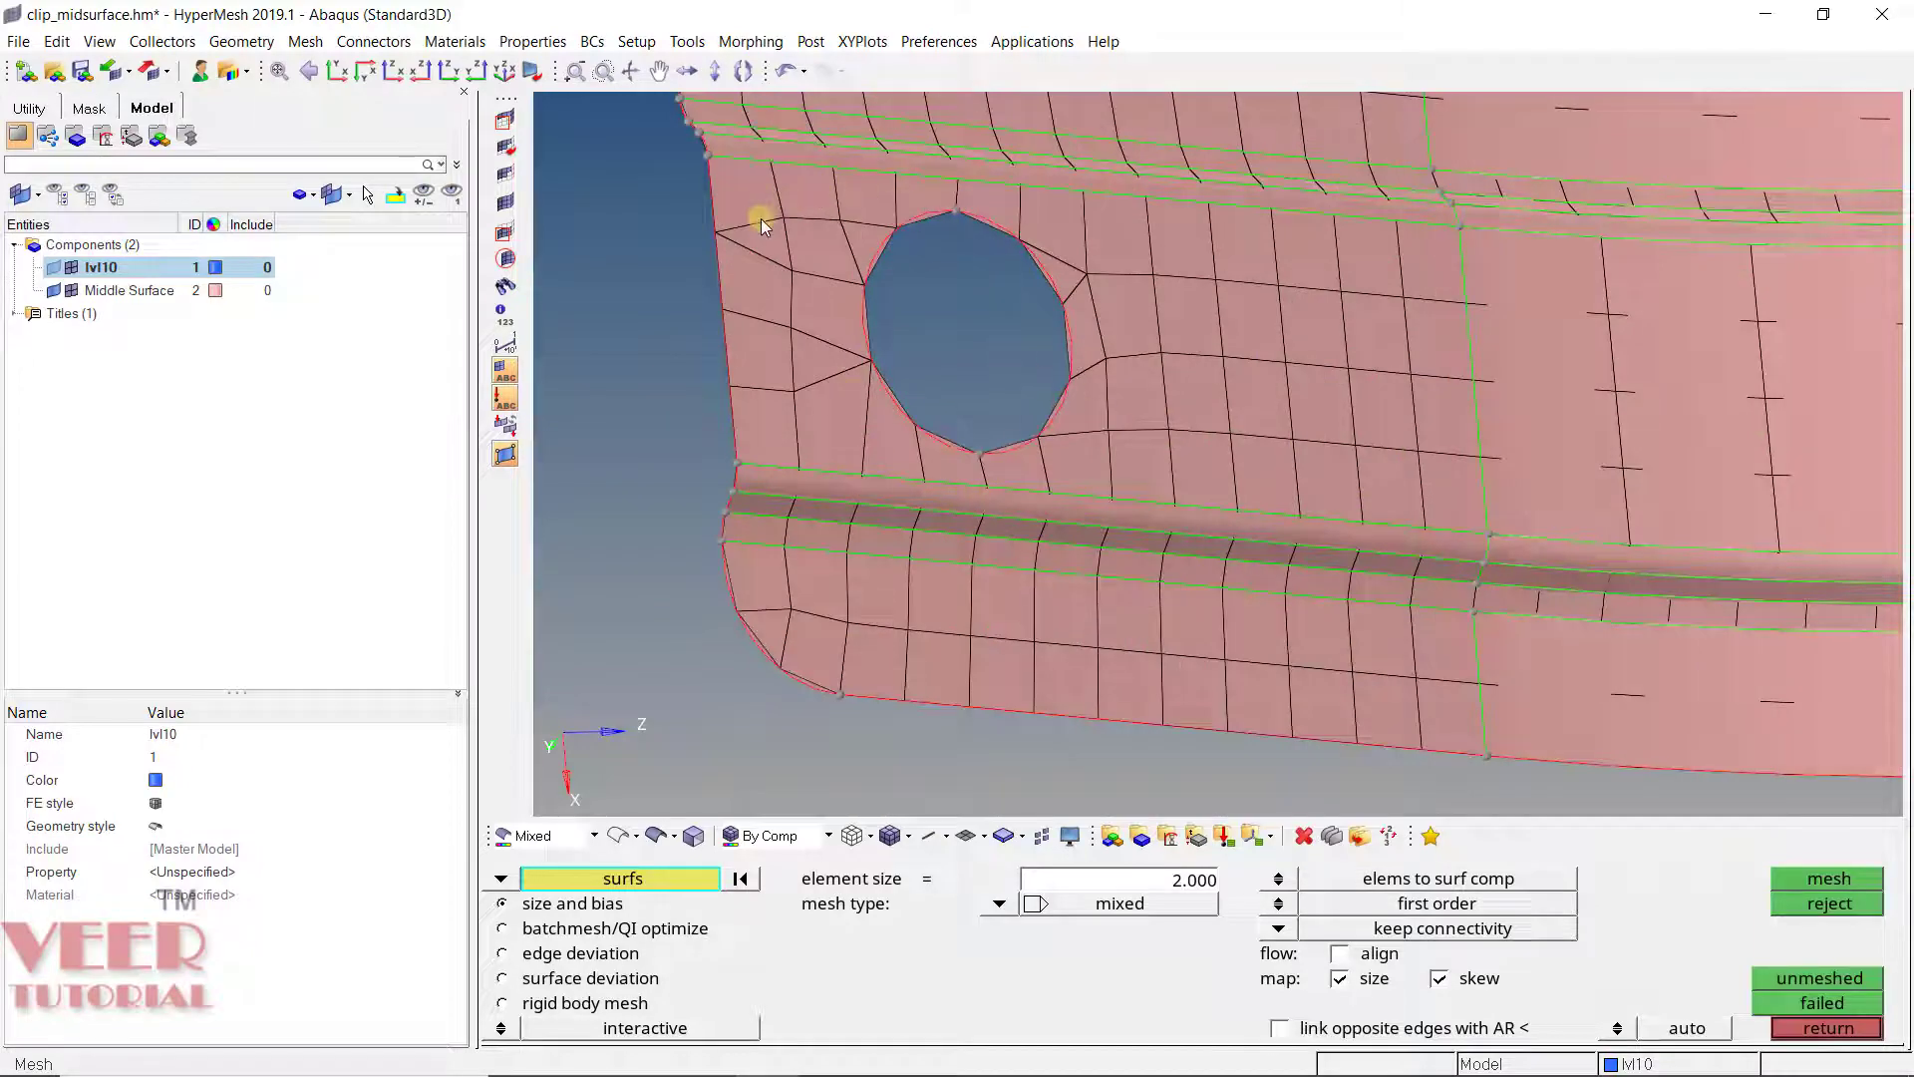
scroll(762, 224, "up", 3)
scroll(808, 261, "down", 6)
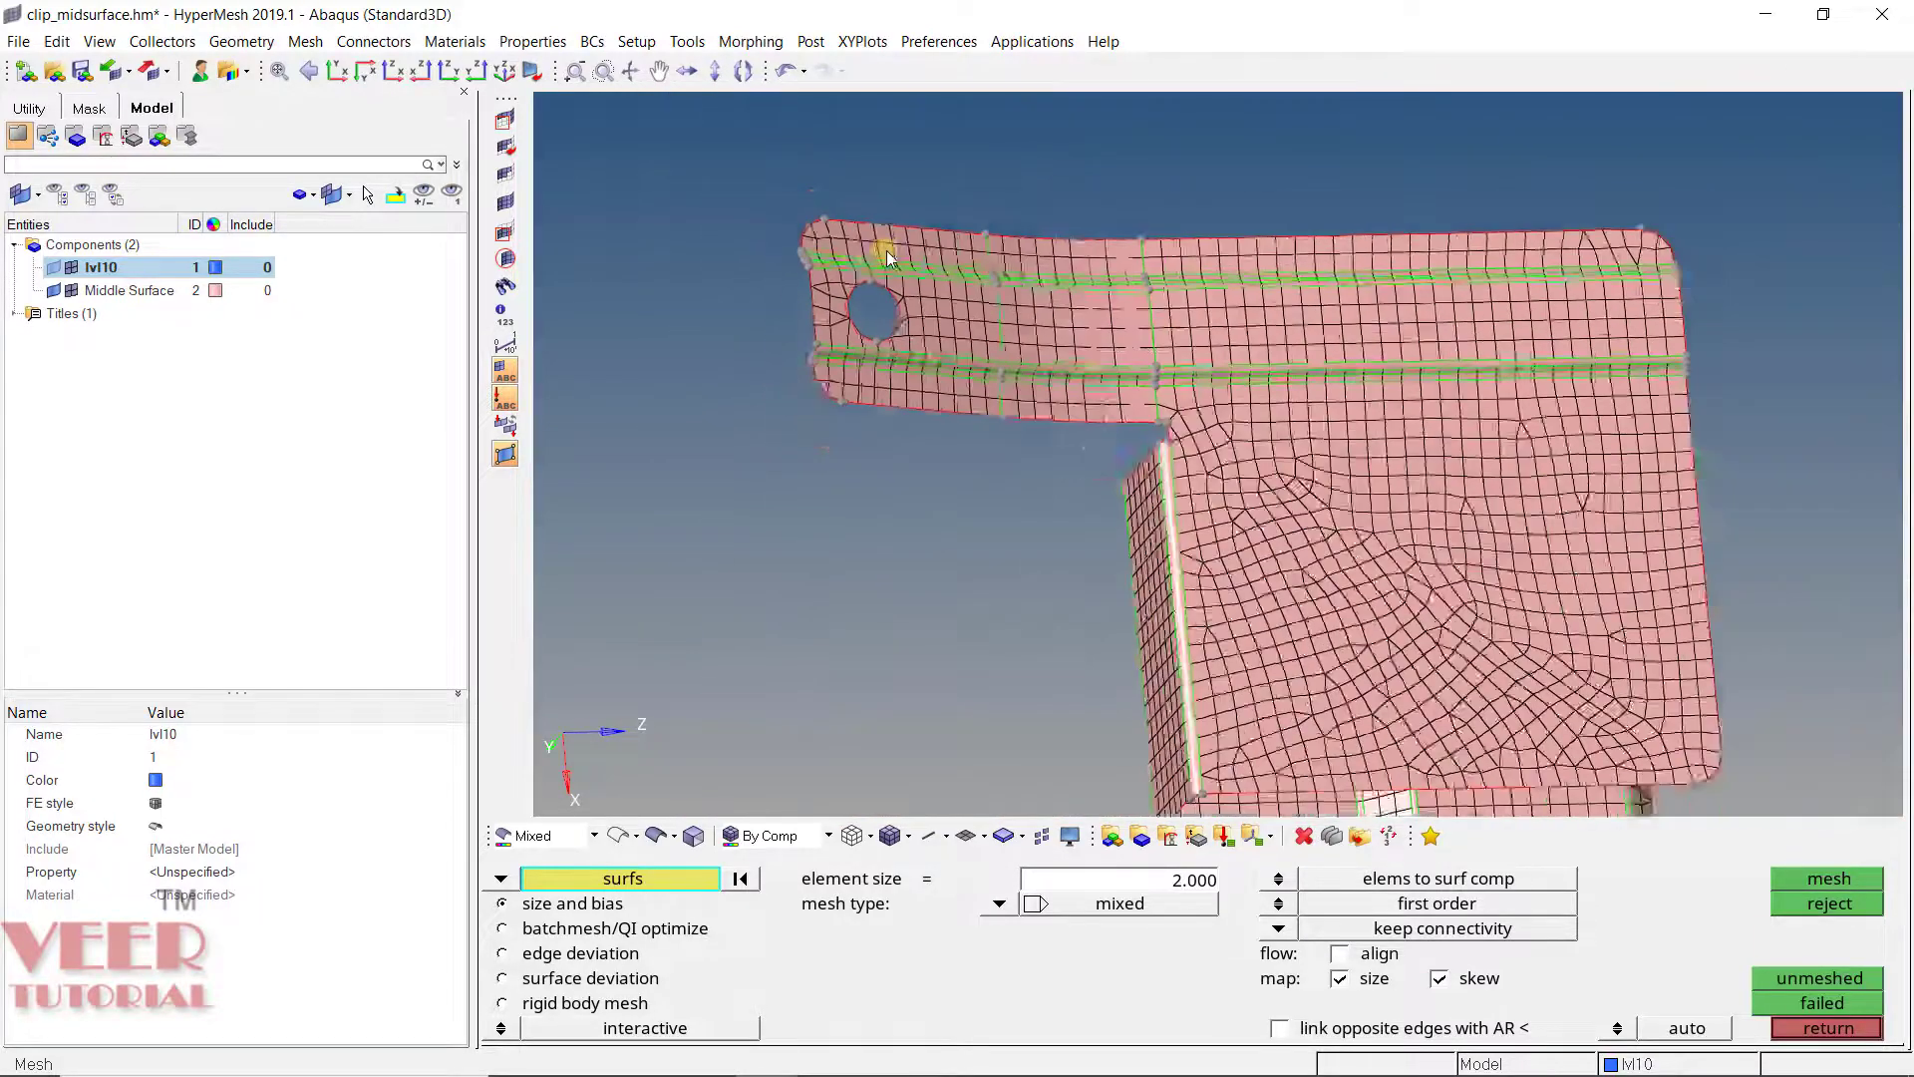
scroll(980, 808, "up", 4)
scroll(980, 807, "up", 3)
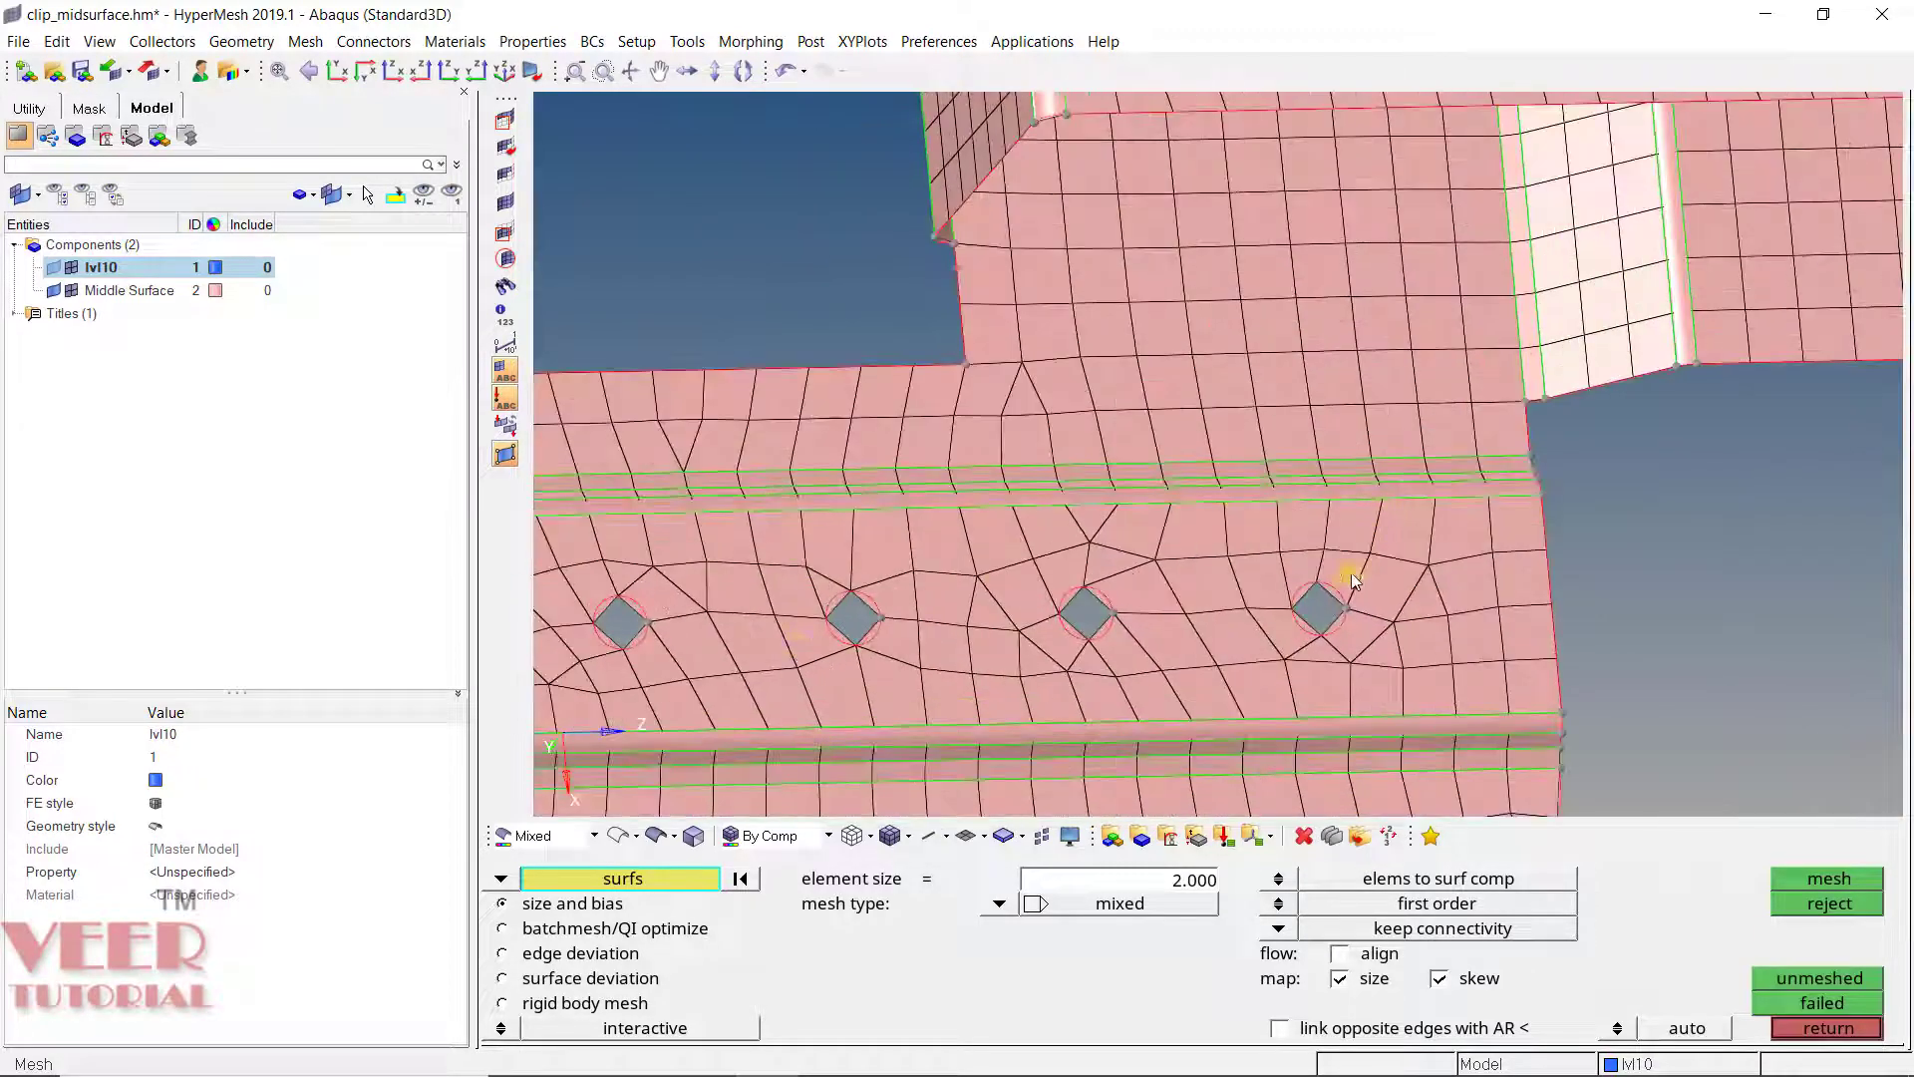
scroll(990, 582, "up", 3)
scroll(1056, 524, "down", 4)
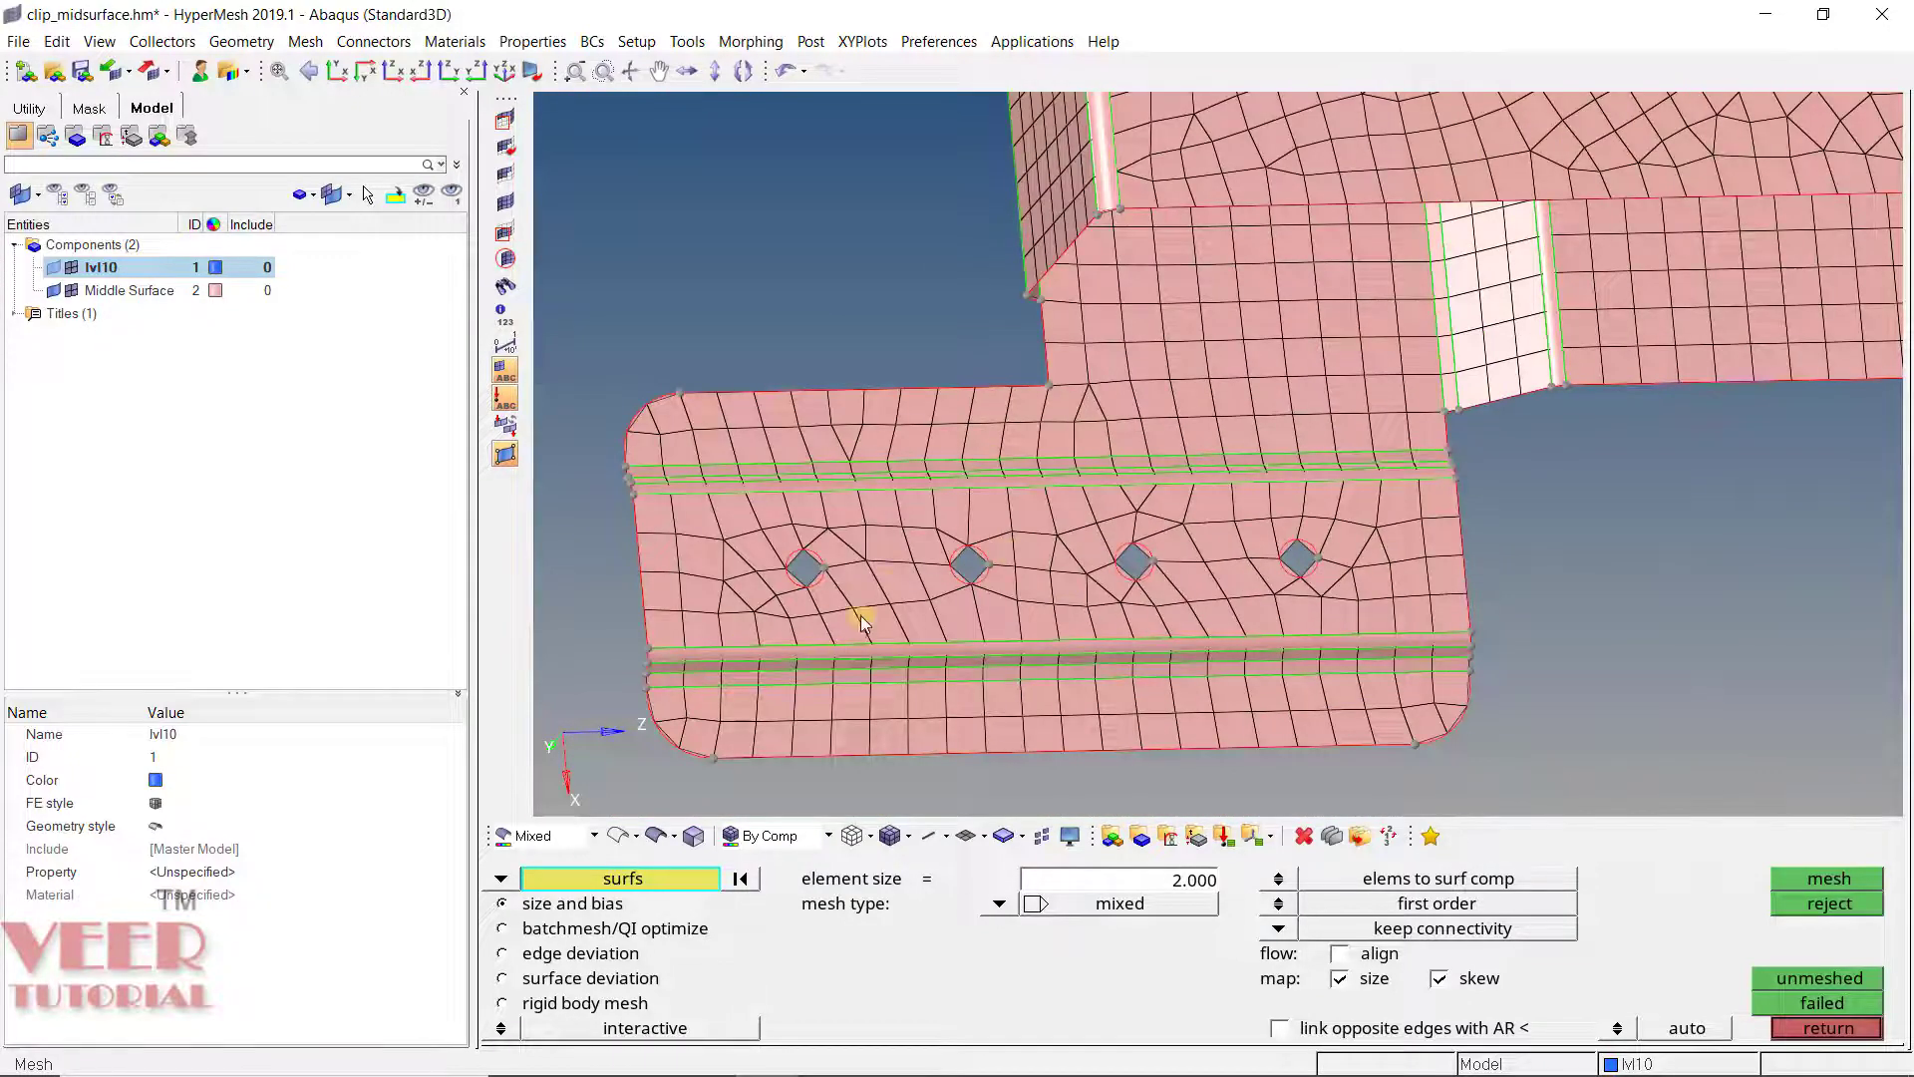
scroll(884, 588, "down", 4)
left_click_drag(1196, 444, 1238, 420, "ctrl")
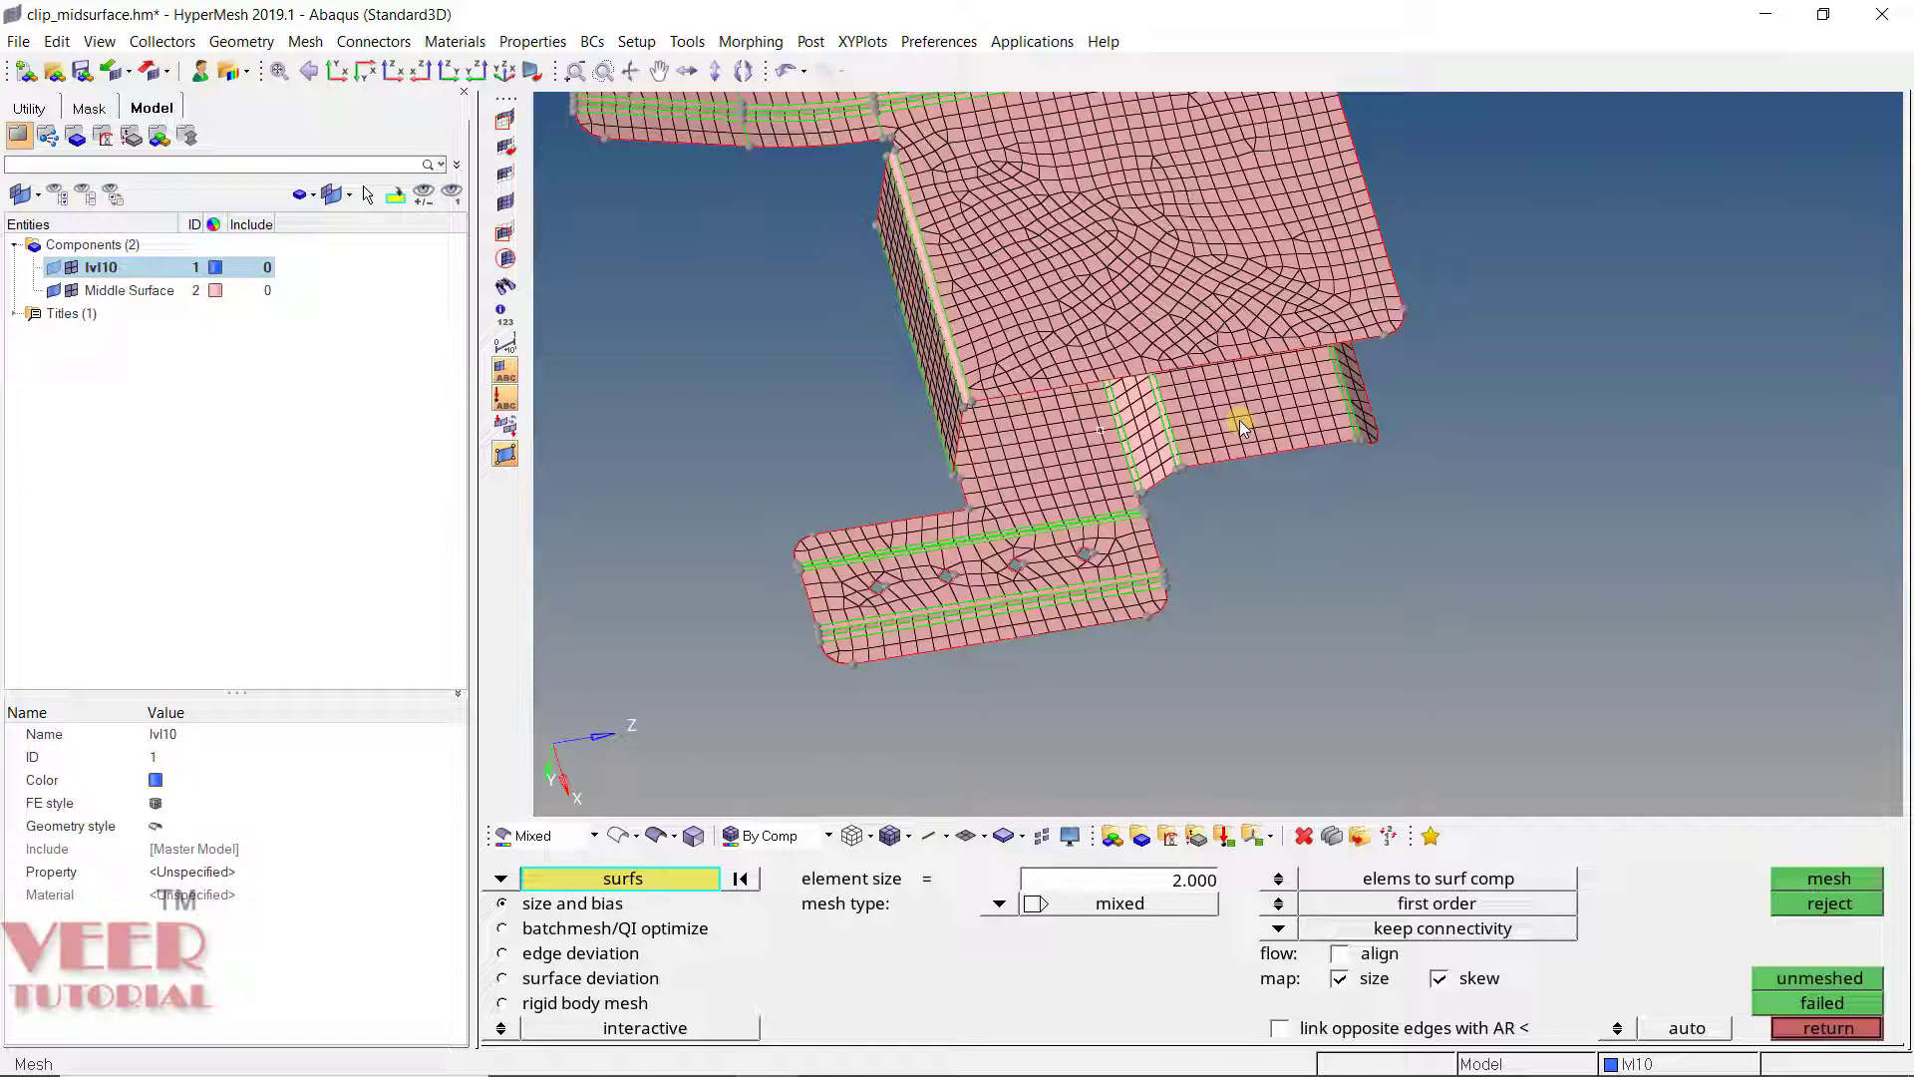
Step: Reject the generated mesh and leave the automesh tool
left_click(1811, 905)
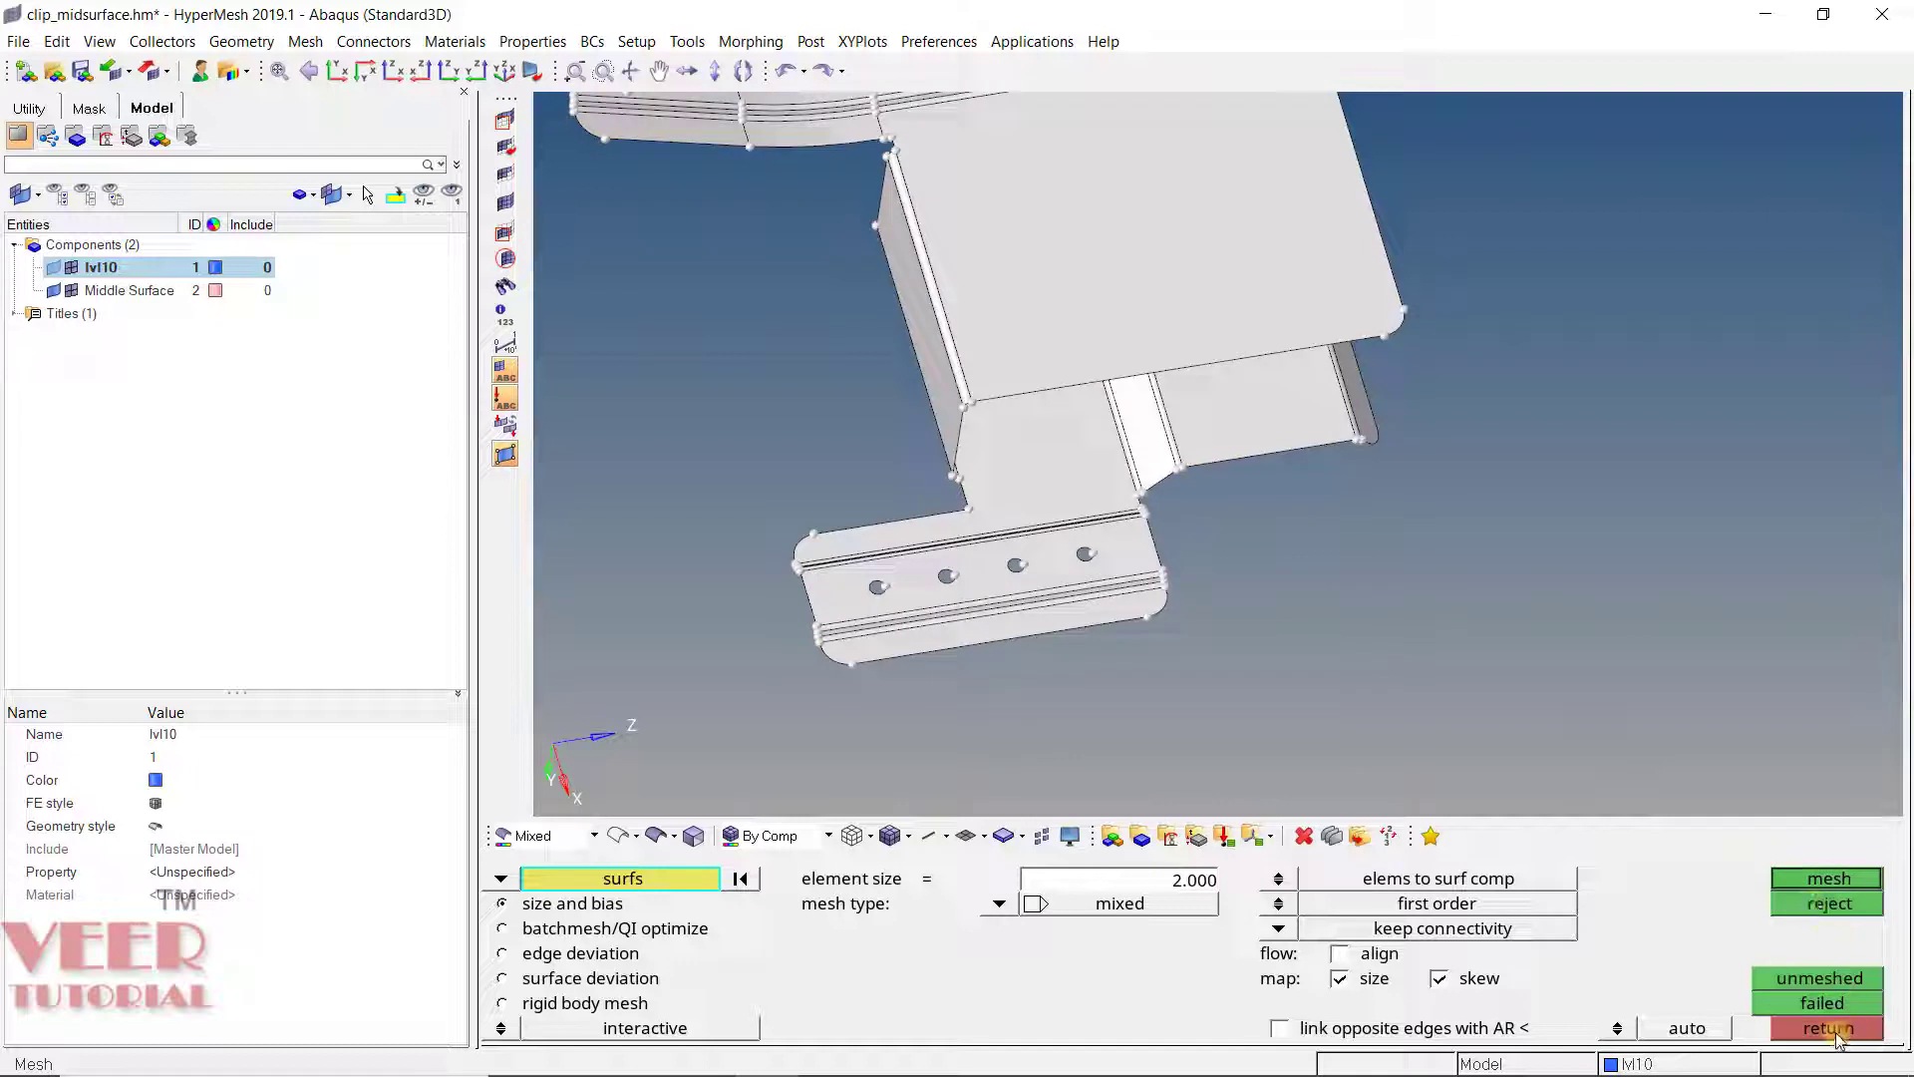
left_click(1836, 1032)
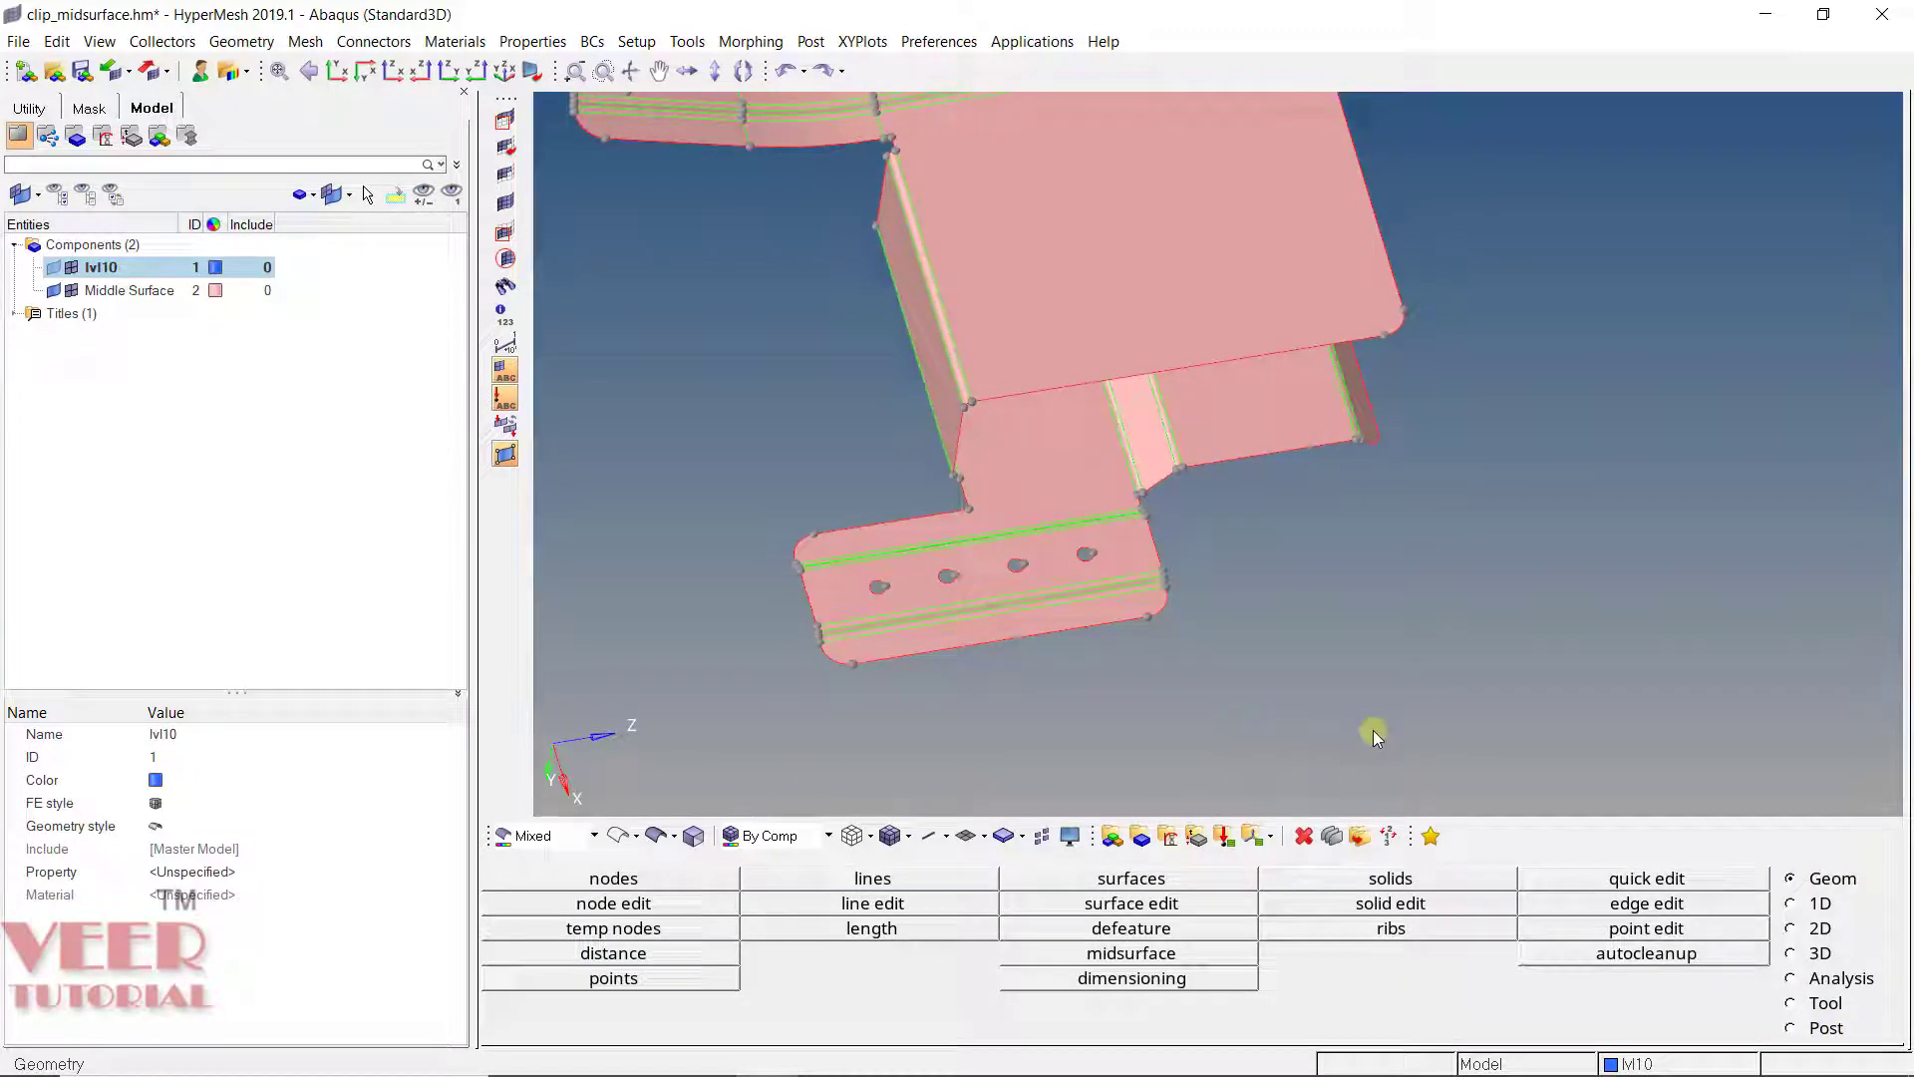
Step: Use quick edit to split the large flat plate by two nodes, from the middle of its bend edge to the opposite free edge
left_click(1672, 876)
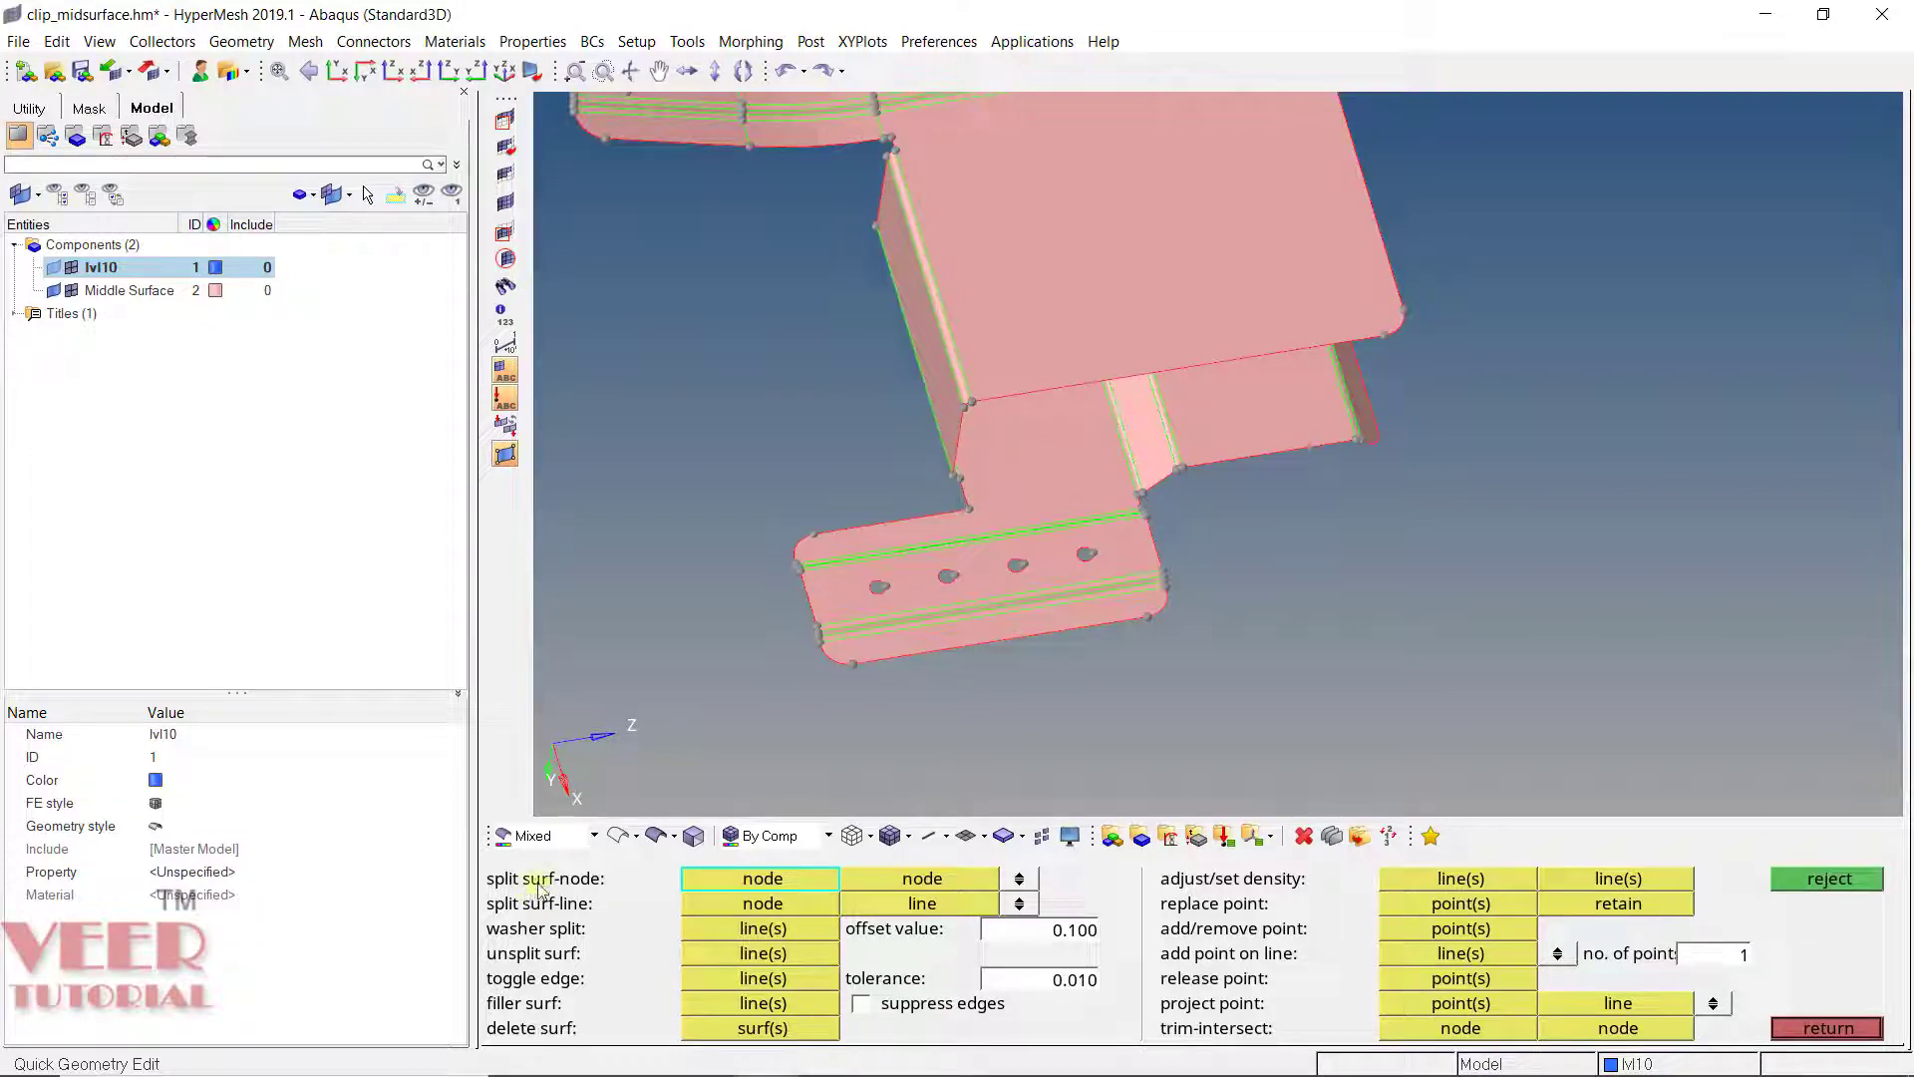
left_click(998, 581)
scroll(1173, 391, "down", 5, "ctrl")
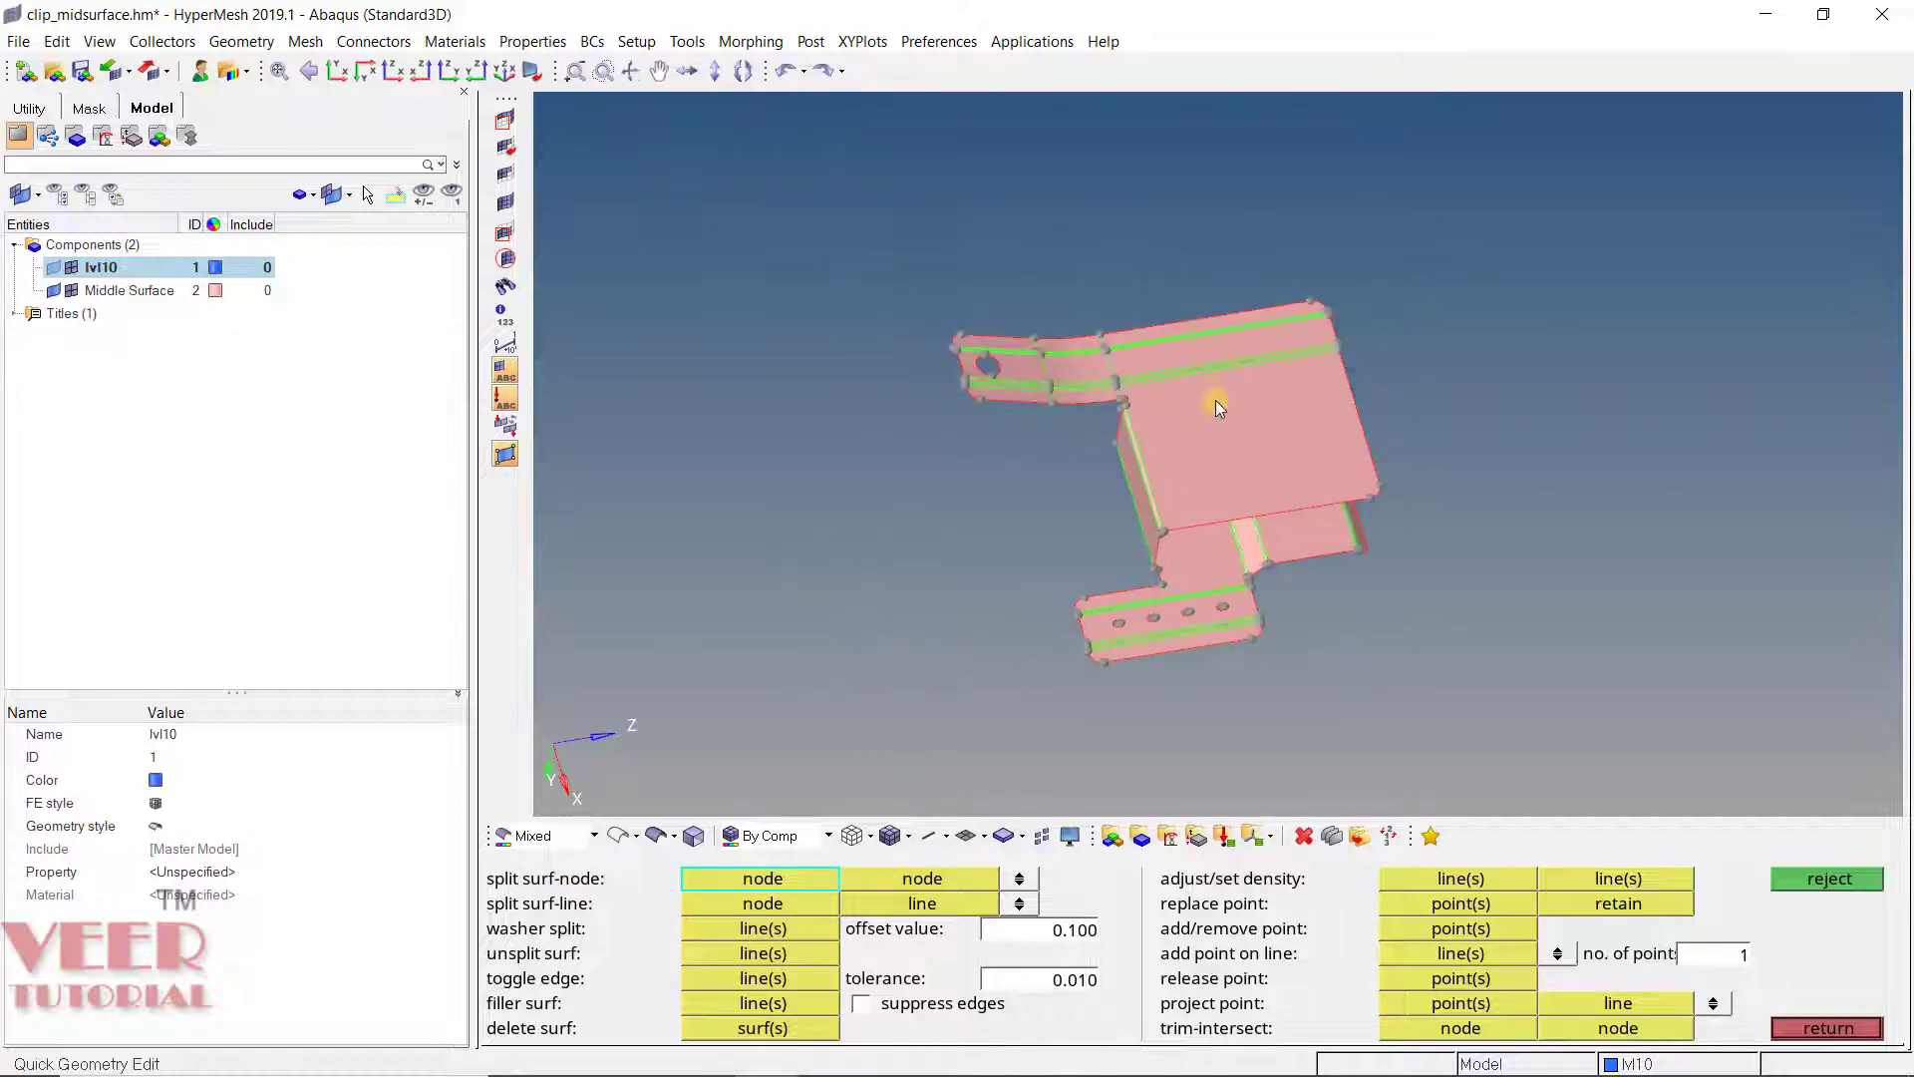
right_click_drag(1348, 387, 1150, 381, "ctrl")
scroll(1092, 418, "up", 2, "ctrl")
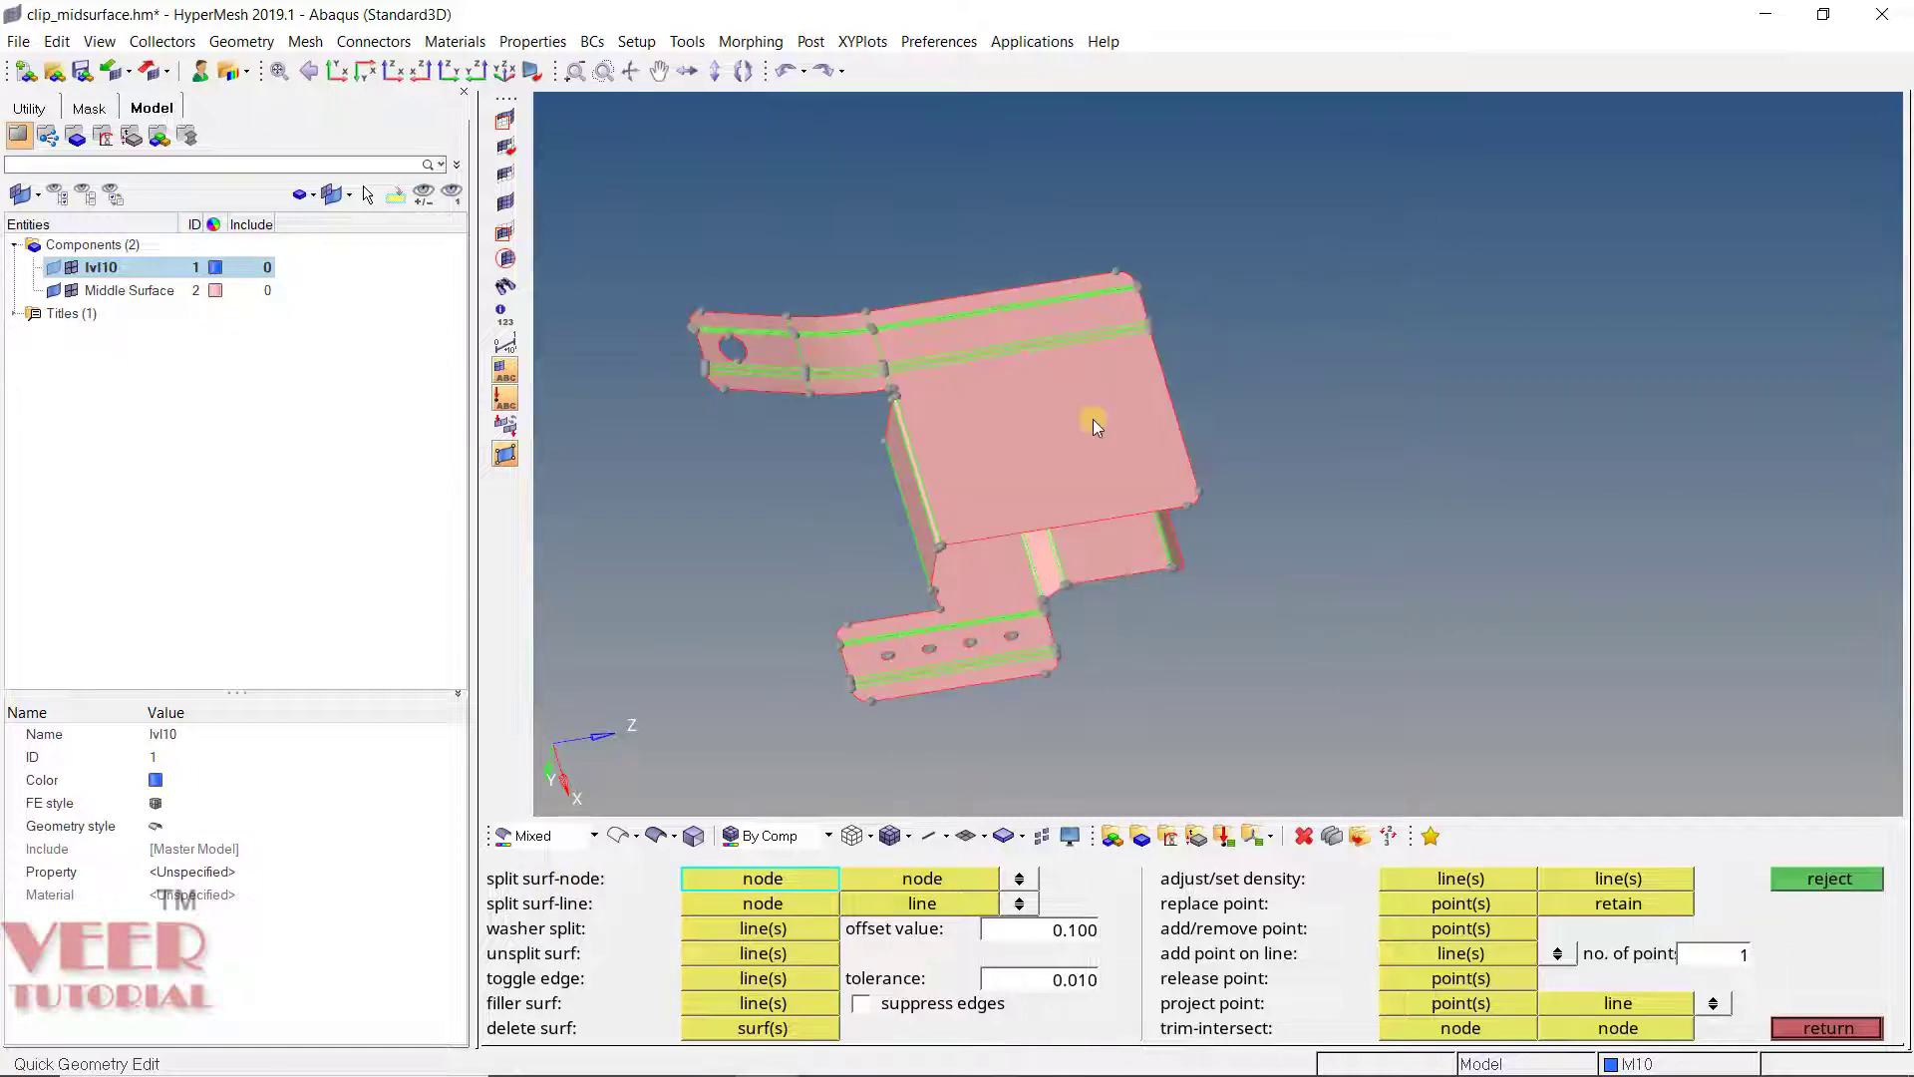
left_click(969, 462)
scroll(969, 432, "up", 4, "ctrl")
left_click_drag(959, 434, 1168, 353, "ctrl")
scroll(1126, 478, "down", 5)
scroll(1037, 568, "up", 6)
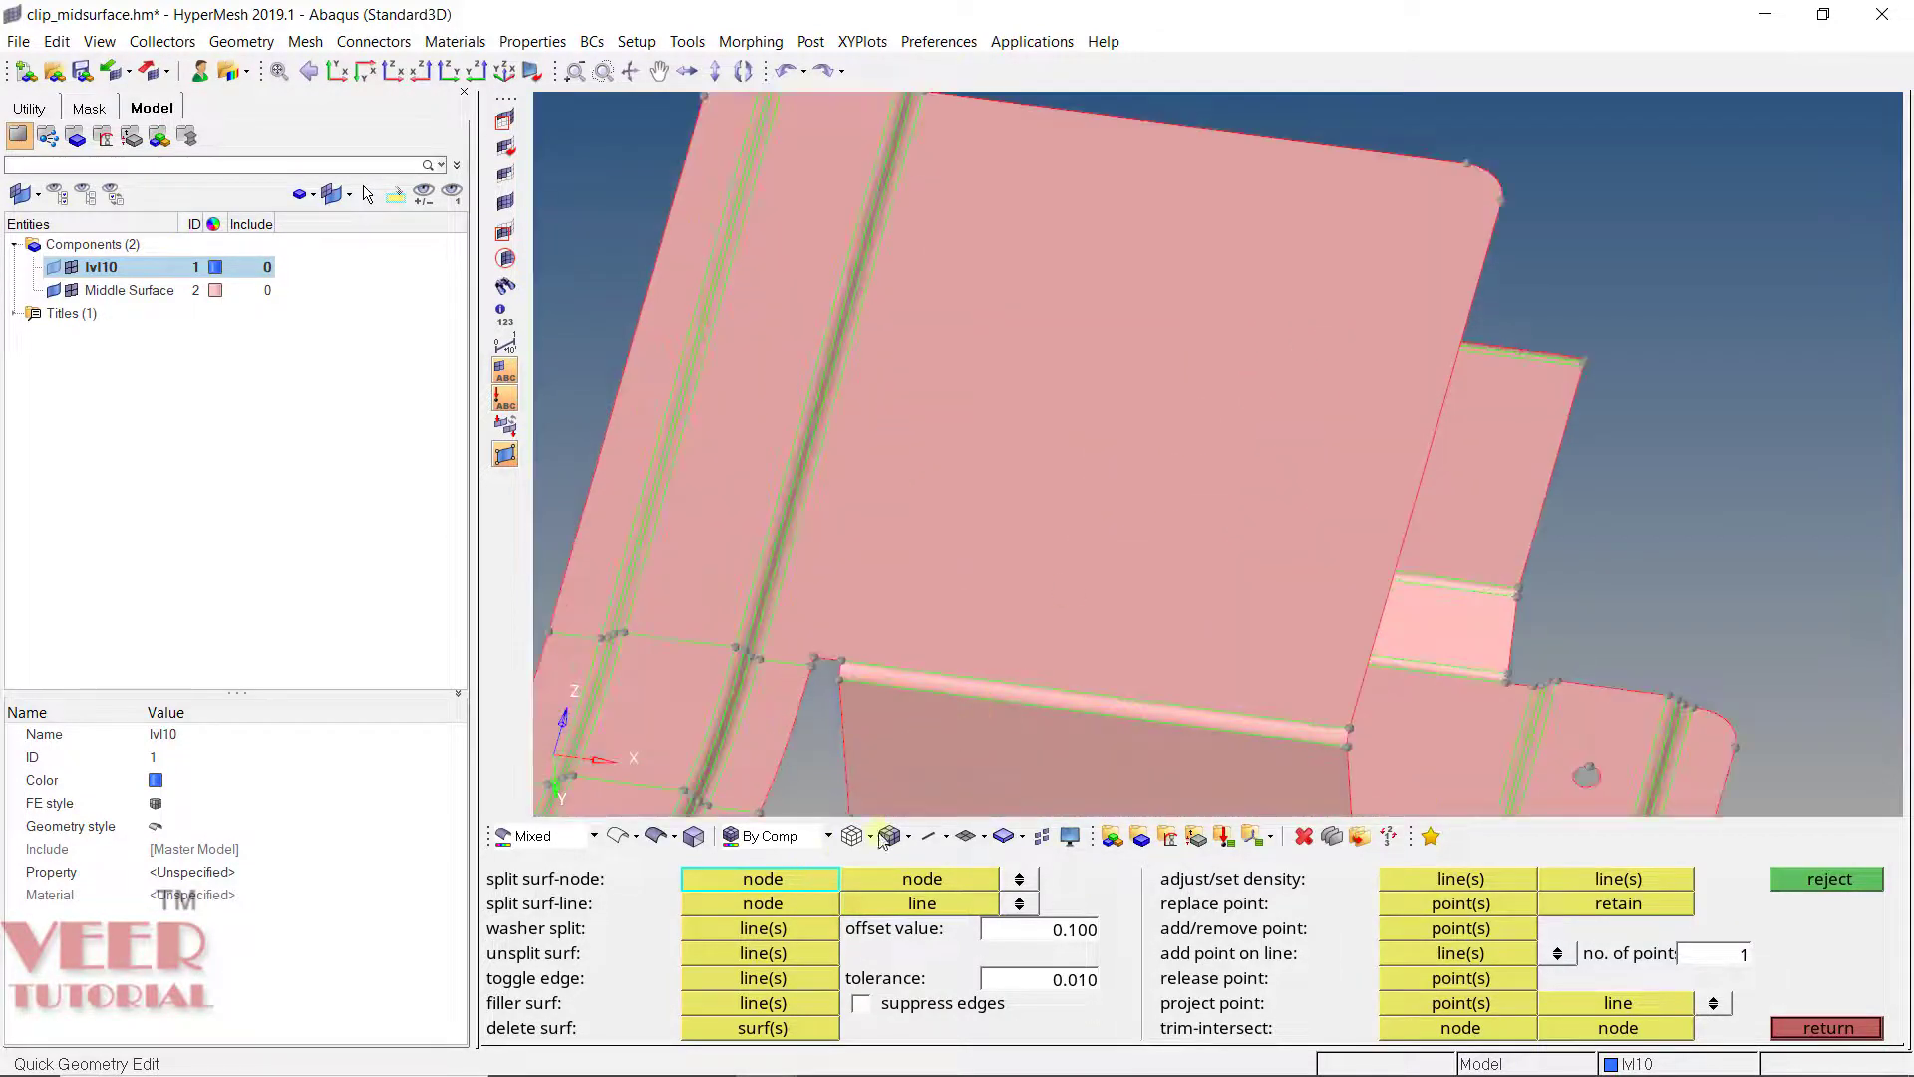
scroll(1037, 688, "up", 3)
left_click(1044, 715)
scroll(1050, 638, "down", 2)
scroll(1050, 638, "down", 5)
scroll(1149, 295, "up", 4)
left_click(1147, 297)
scroll(1103, 510, "down", 3)
scroll(1001, 705, "up", 5)
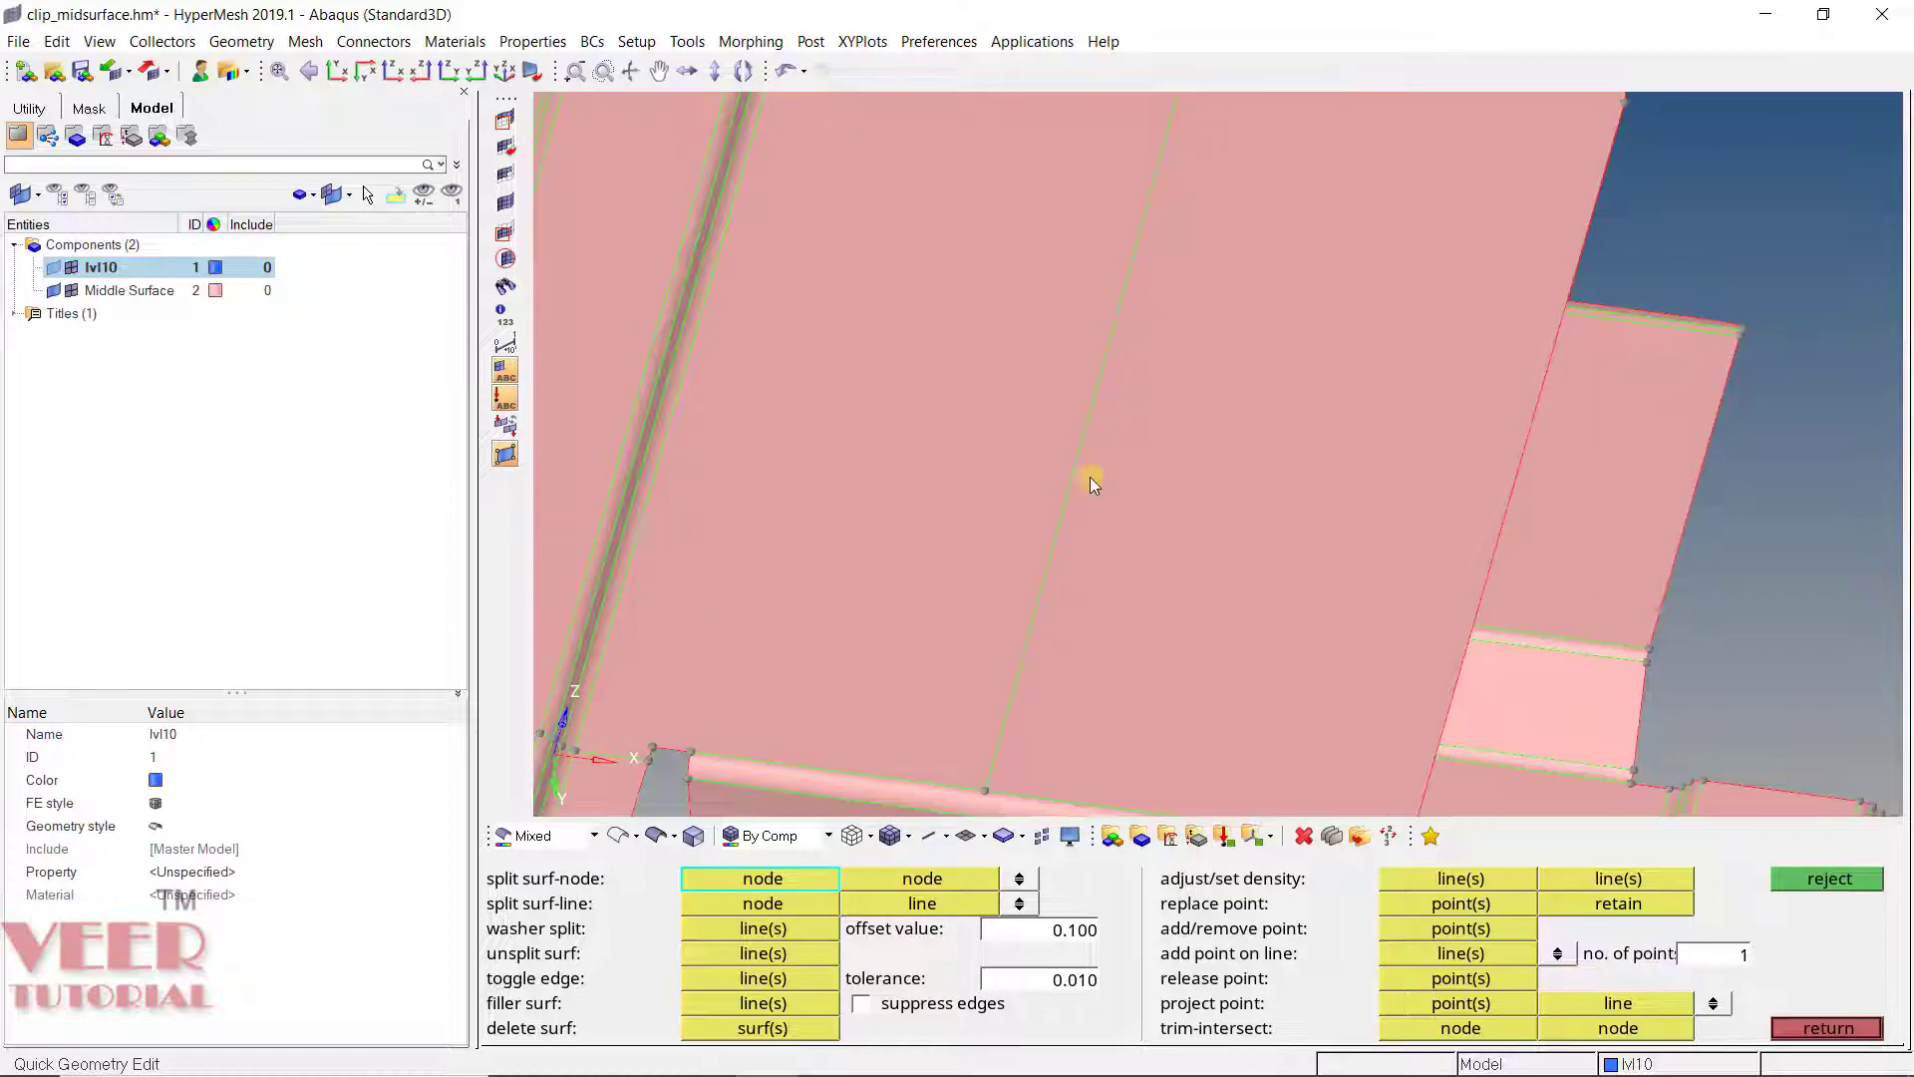
Step: Split the large plate between two interior nodes placed freely between the rib and the full-length split line
scroll(1102, 353, "down", 4)
left_click_drag(1034, 574, 775, 444, "ctrl")
scroll(1051, 393, "up", 4)
left_click_drag(1056, 401, 1105, 520, "ctrl")
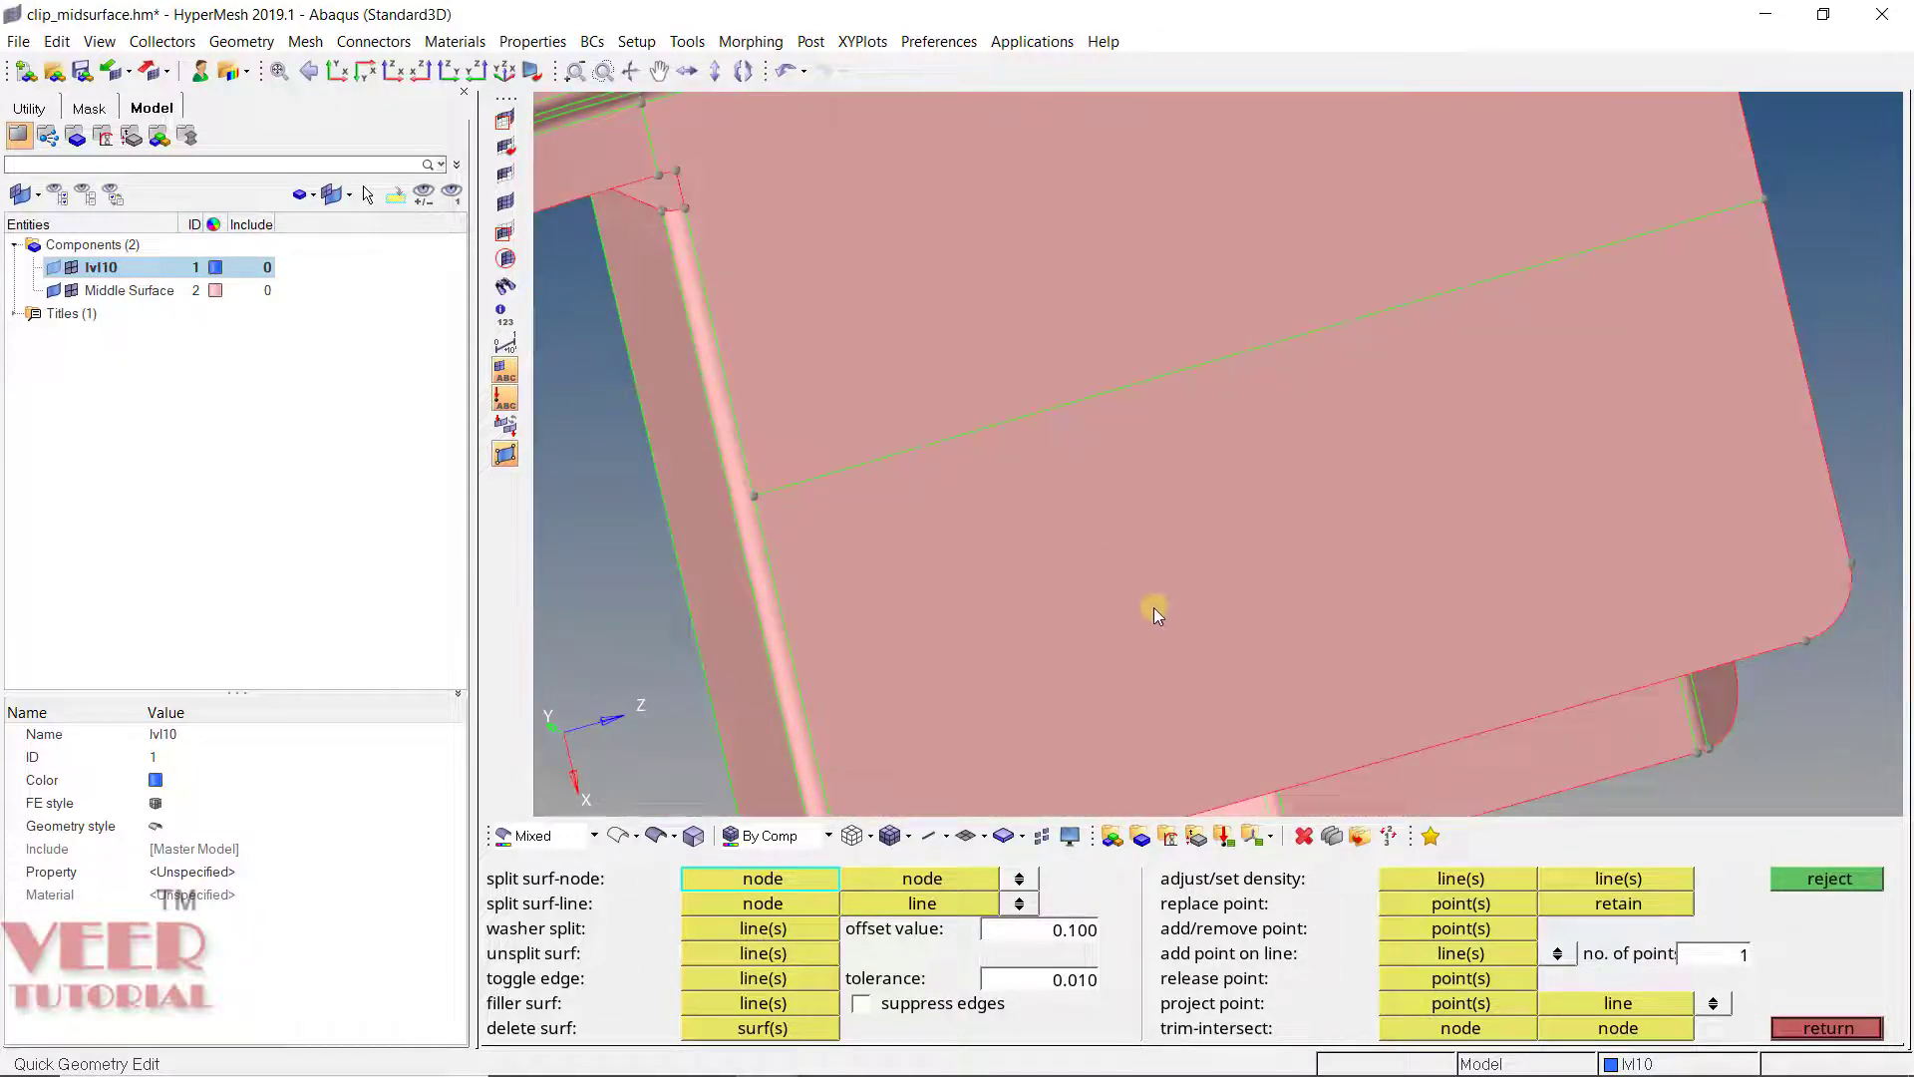
scroll(1150, 542, "down", 5)
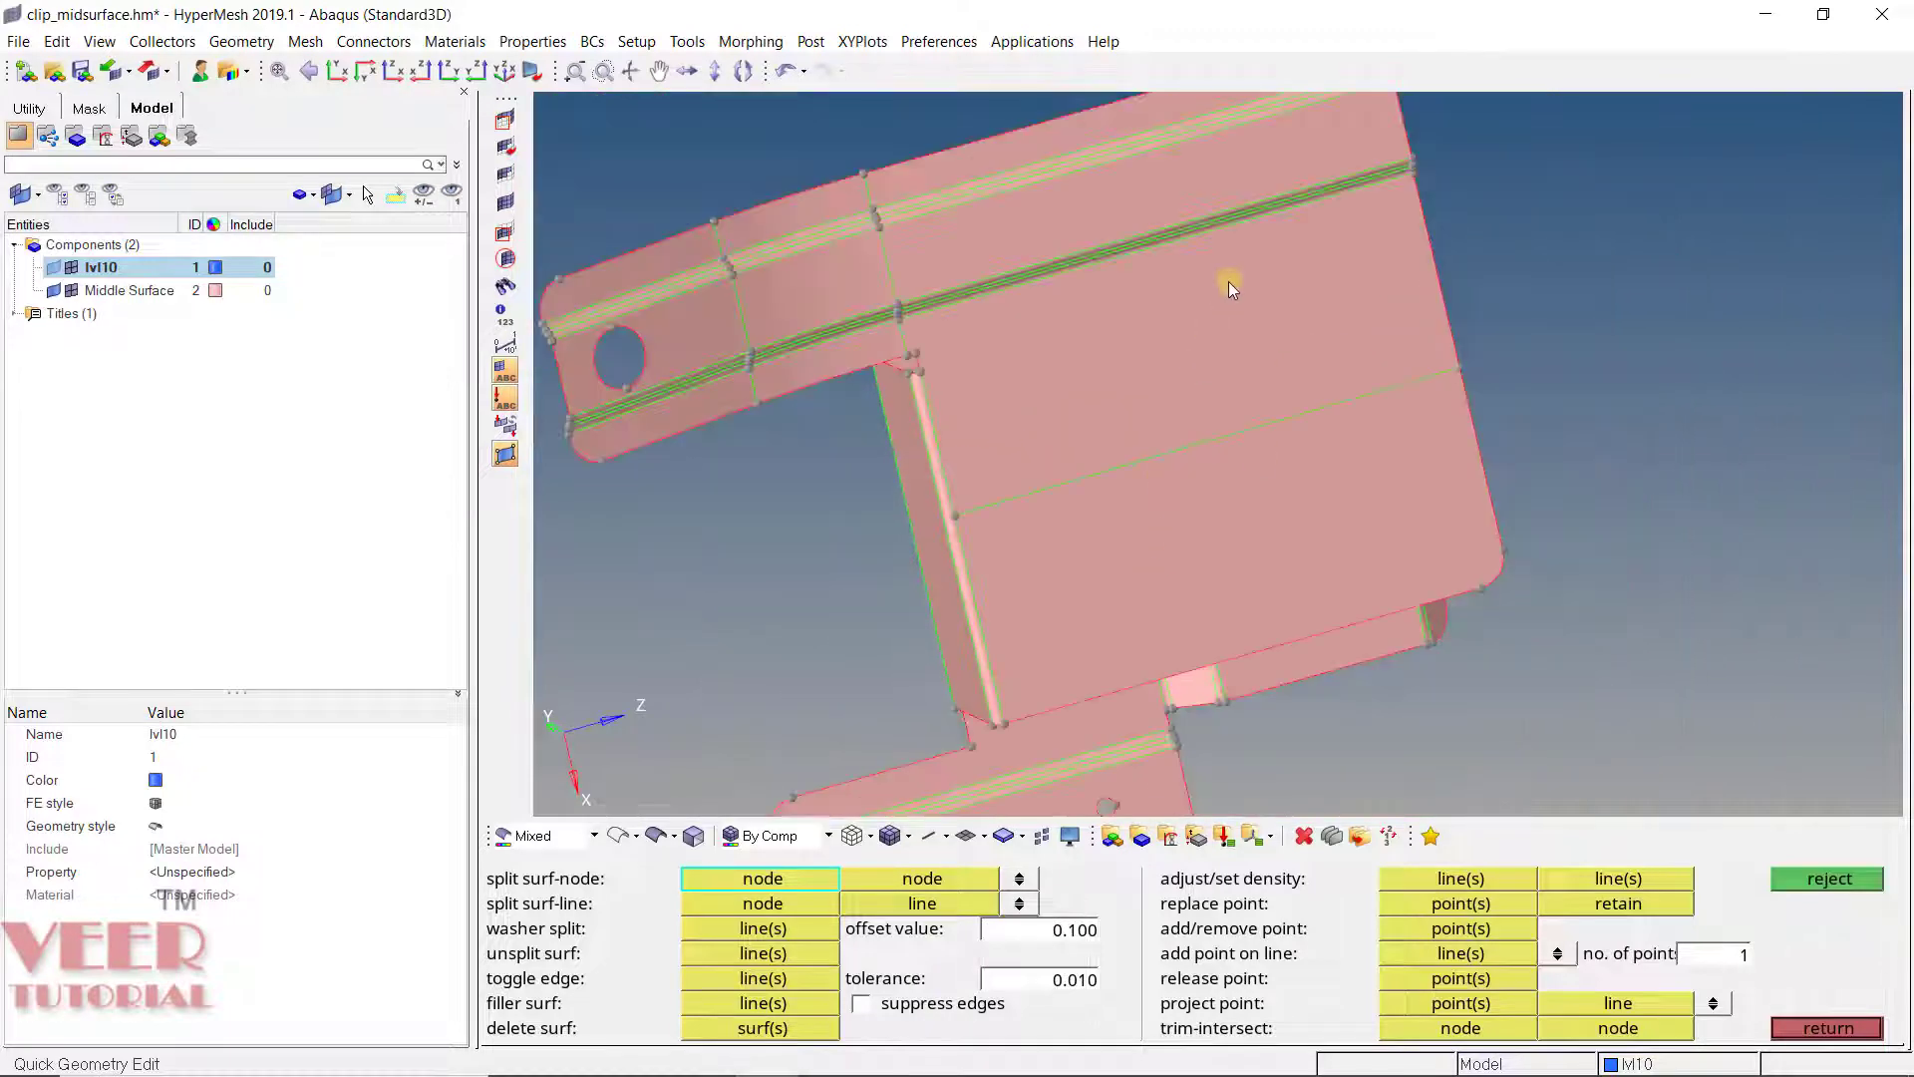
scroll(1229, 282, "up", 6)
left_click(946, 565)
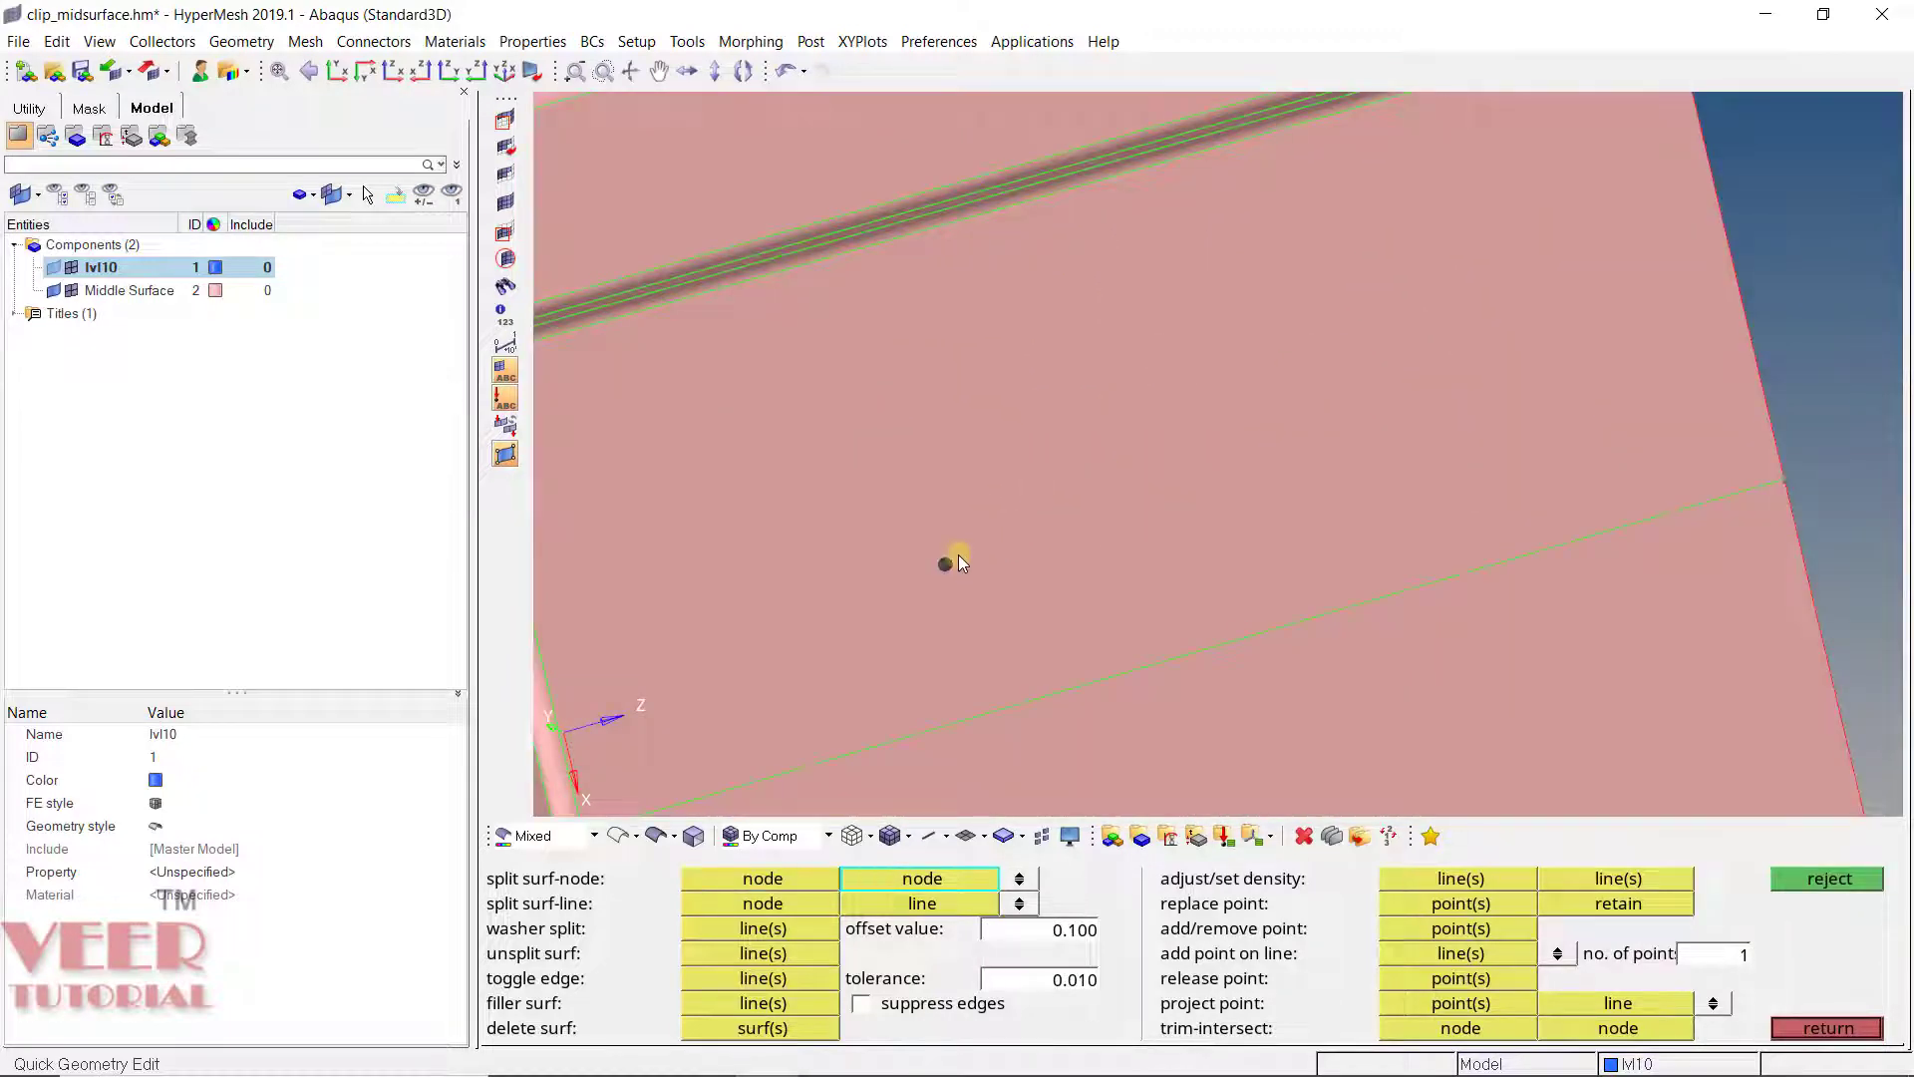
left_click(1404, 257)
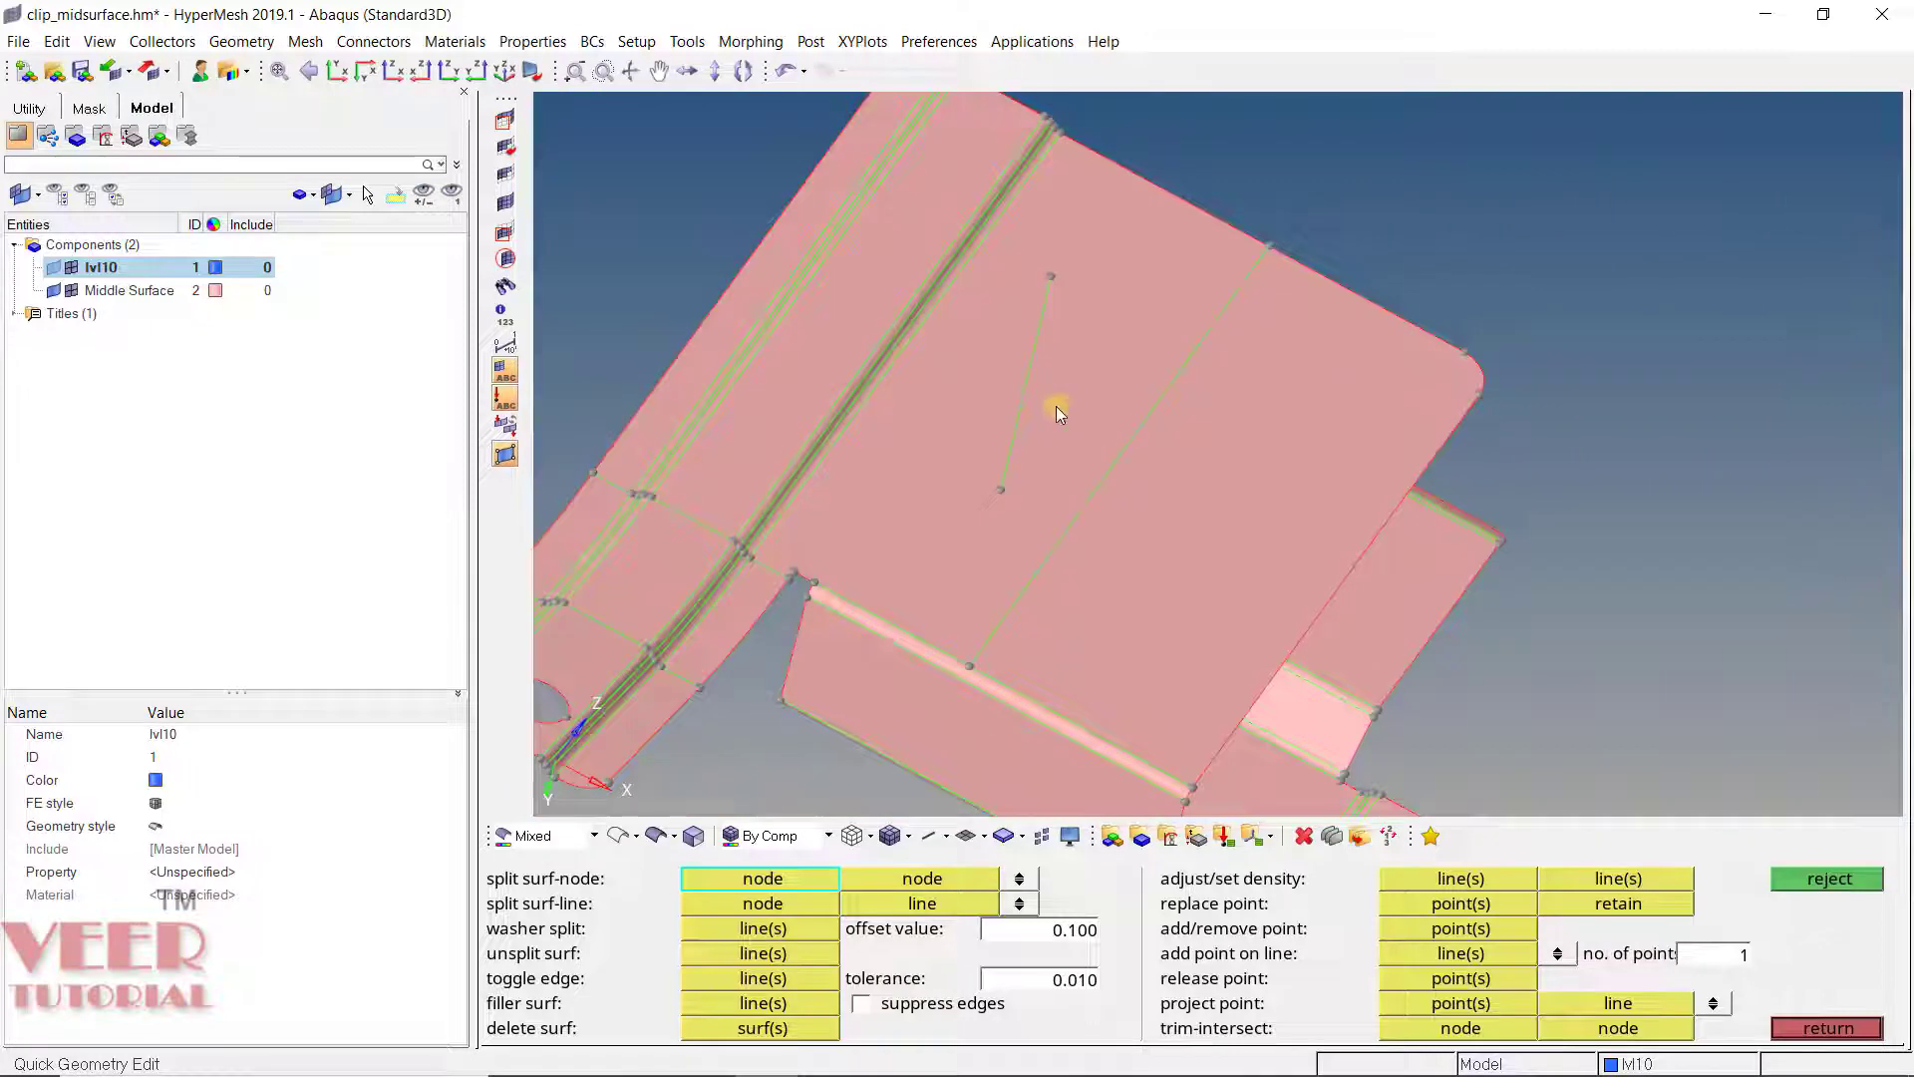
scroll(1077, 439, "up", 3)
scroll(1133, 494, "down", 3)
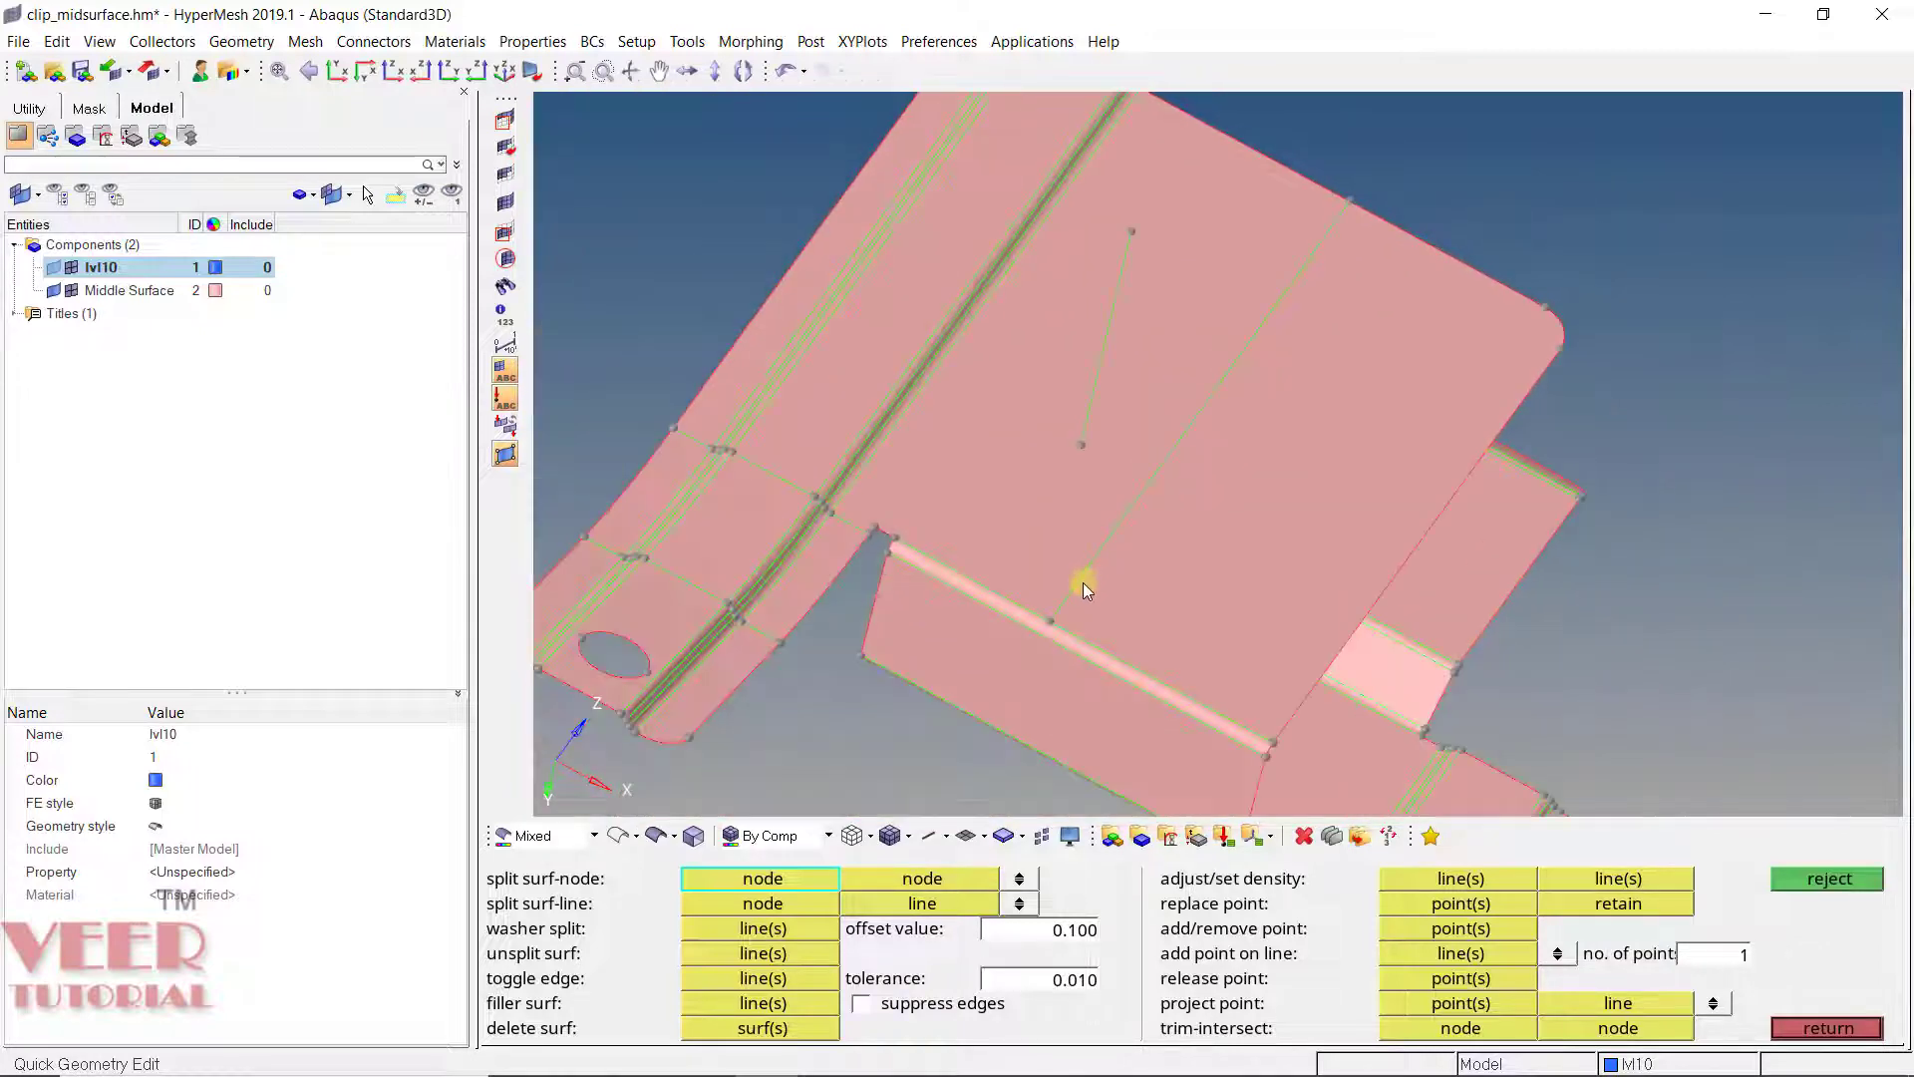
Step: Unsplit the short interior line on the large plate
scroll(1031, 235, "up", 3)
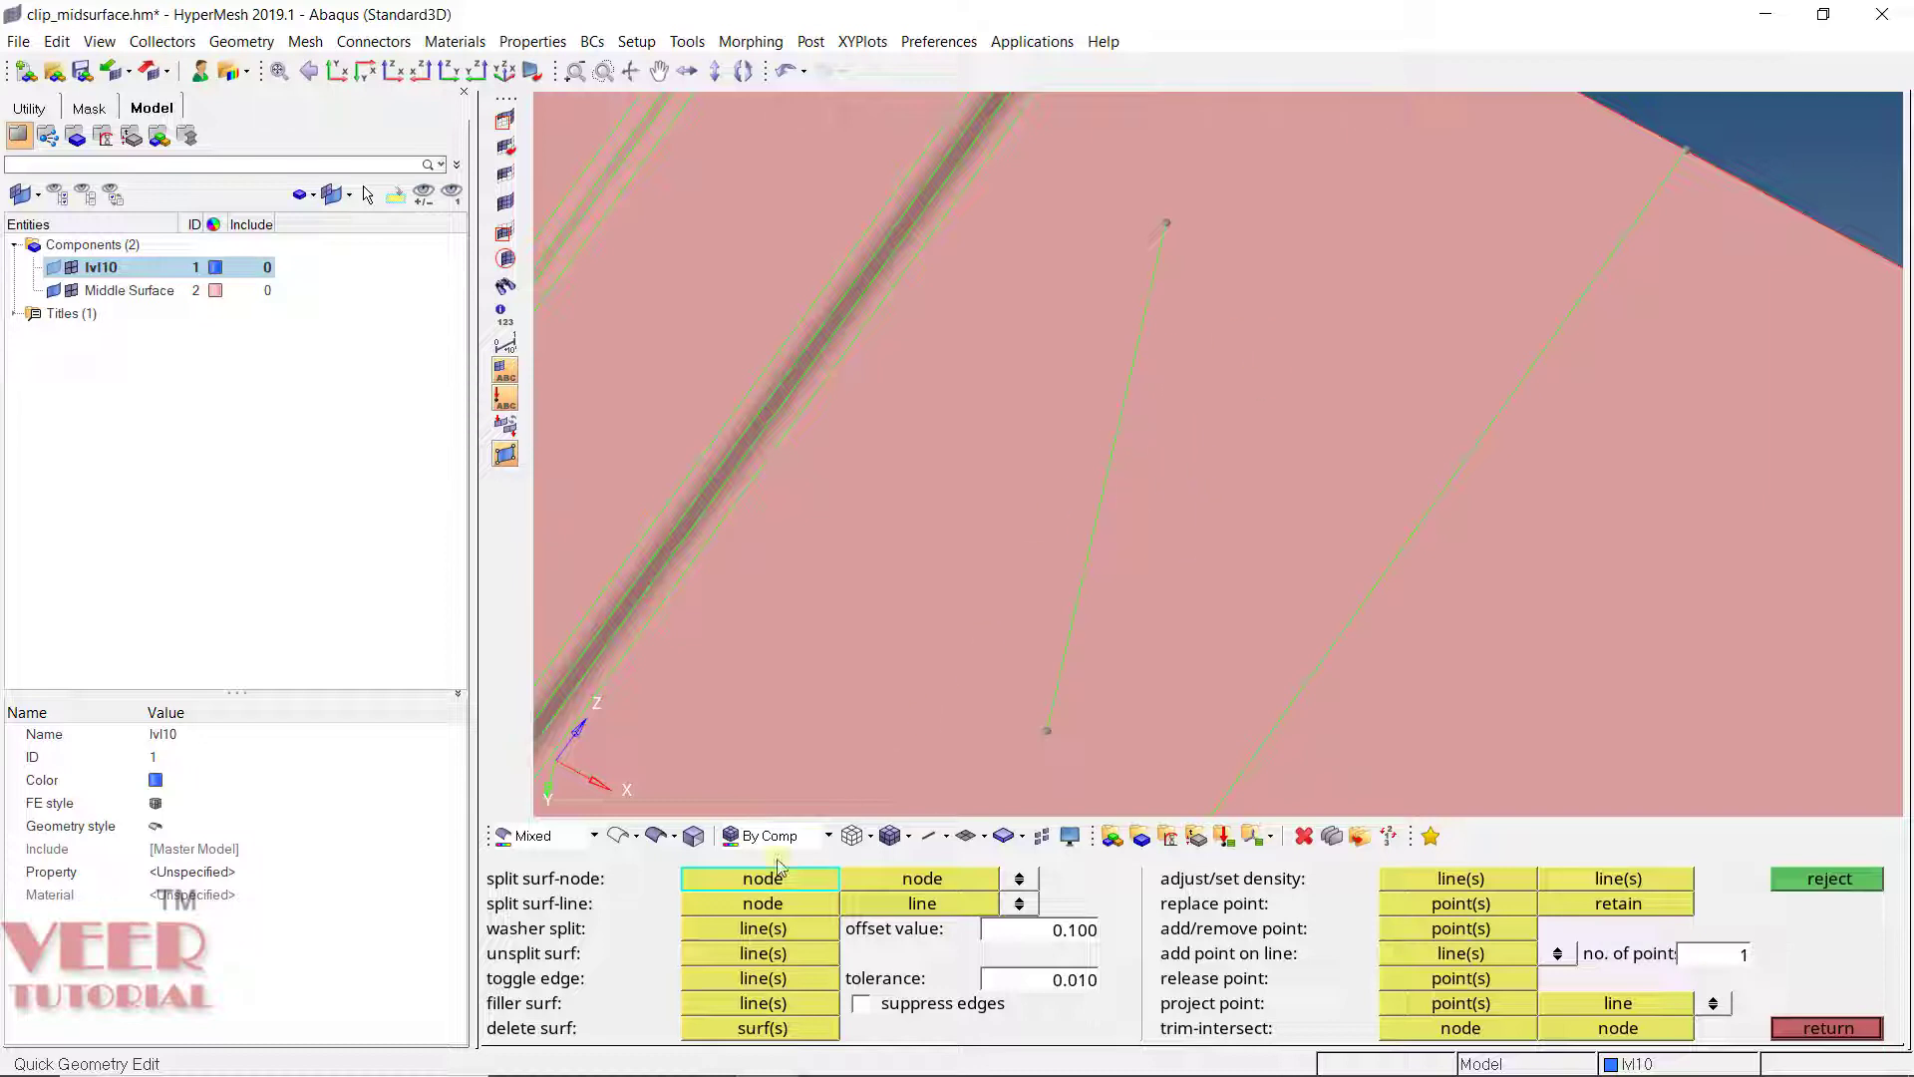
left_click(760, 954)
left_click(1090, 563)
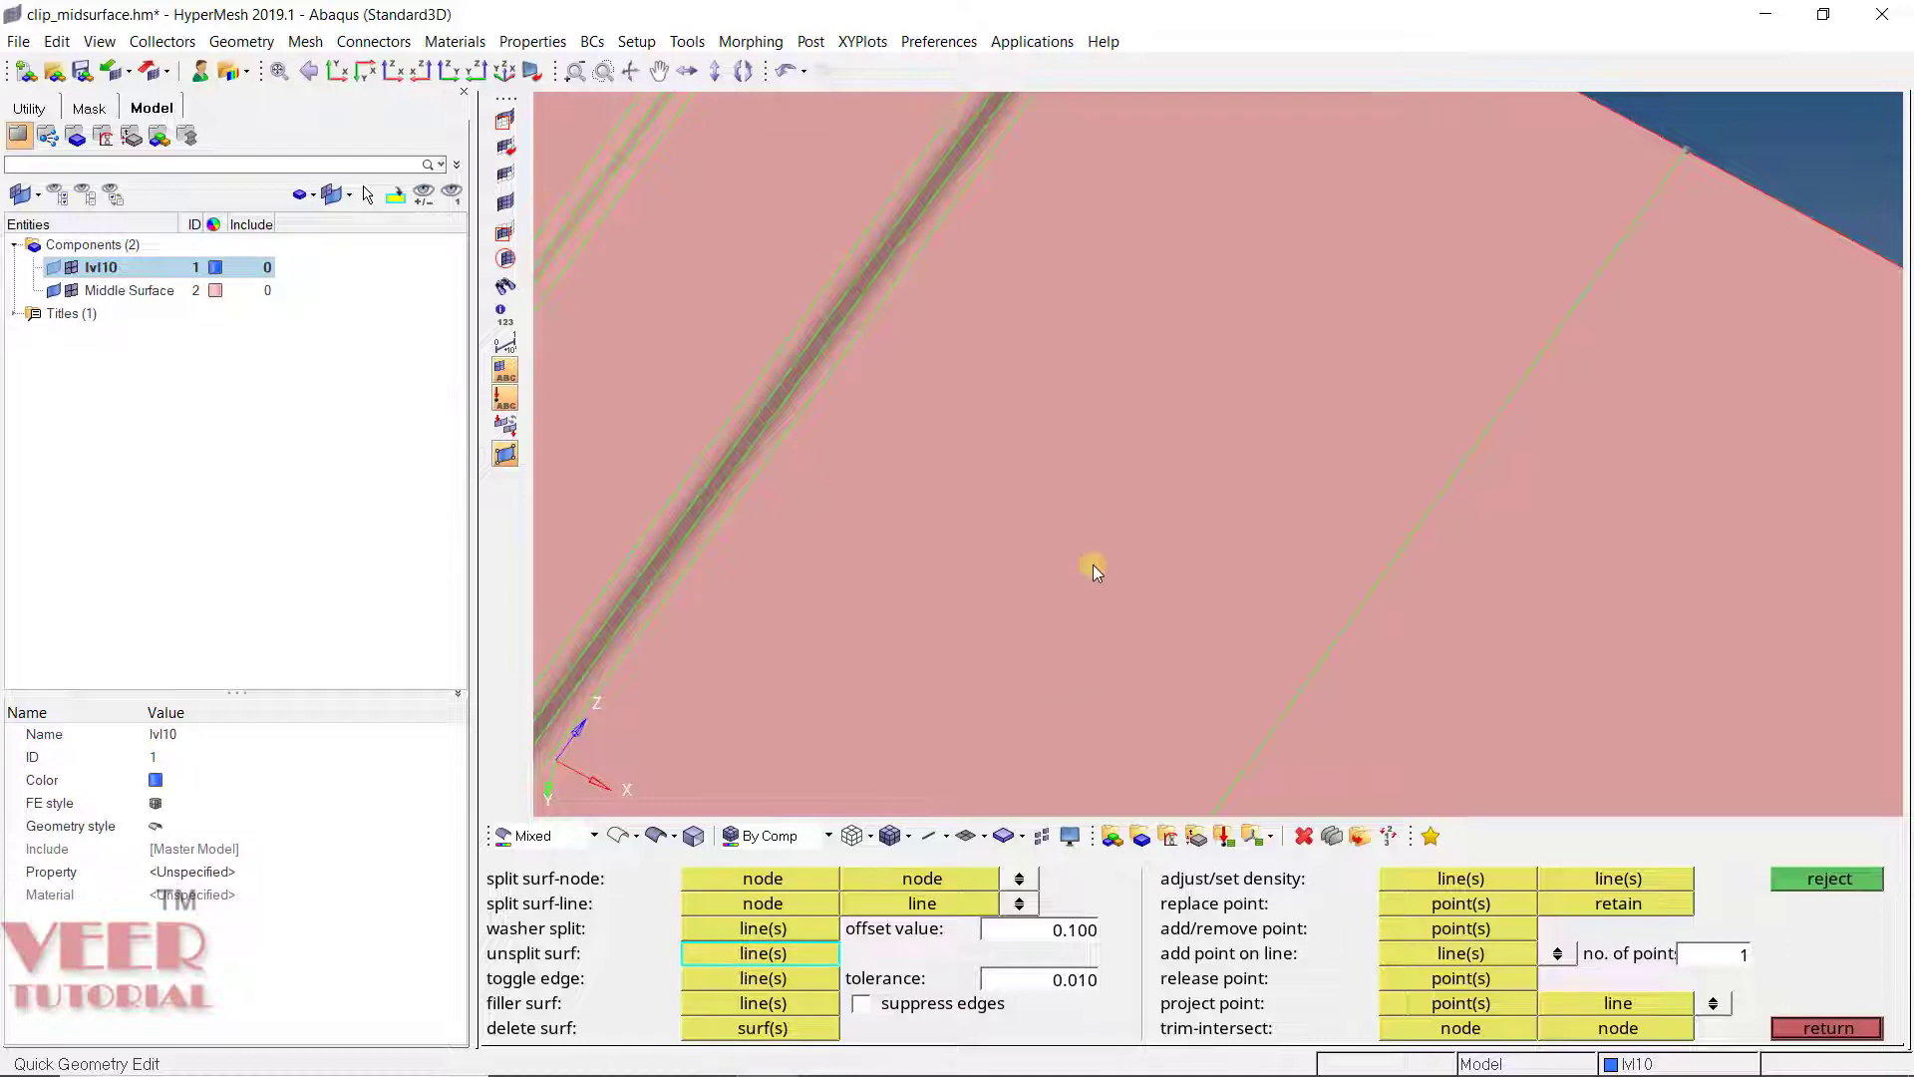
Step: Split the surface above the four-hole flange by two nodes, from the inner corner to the lower end of the bend edge
key("f")
left_click(754, 879)
scroll(1014, 590, "up", 10)
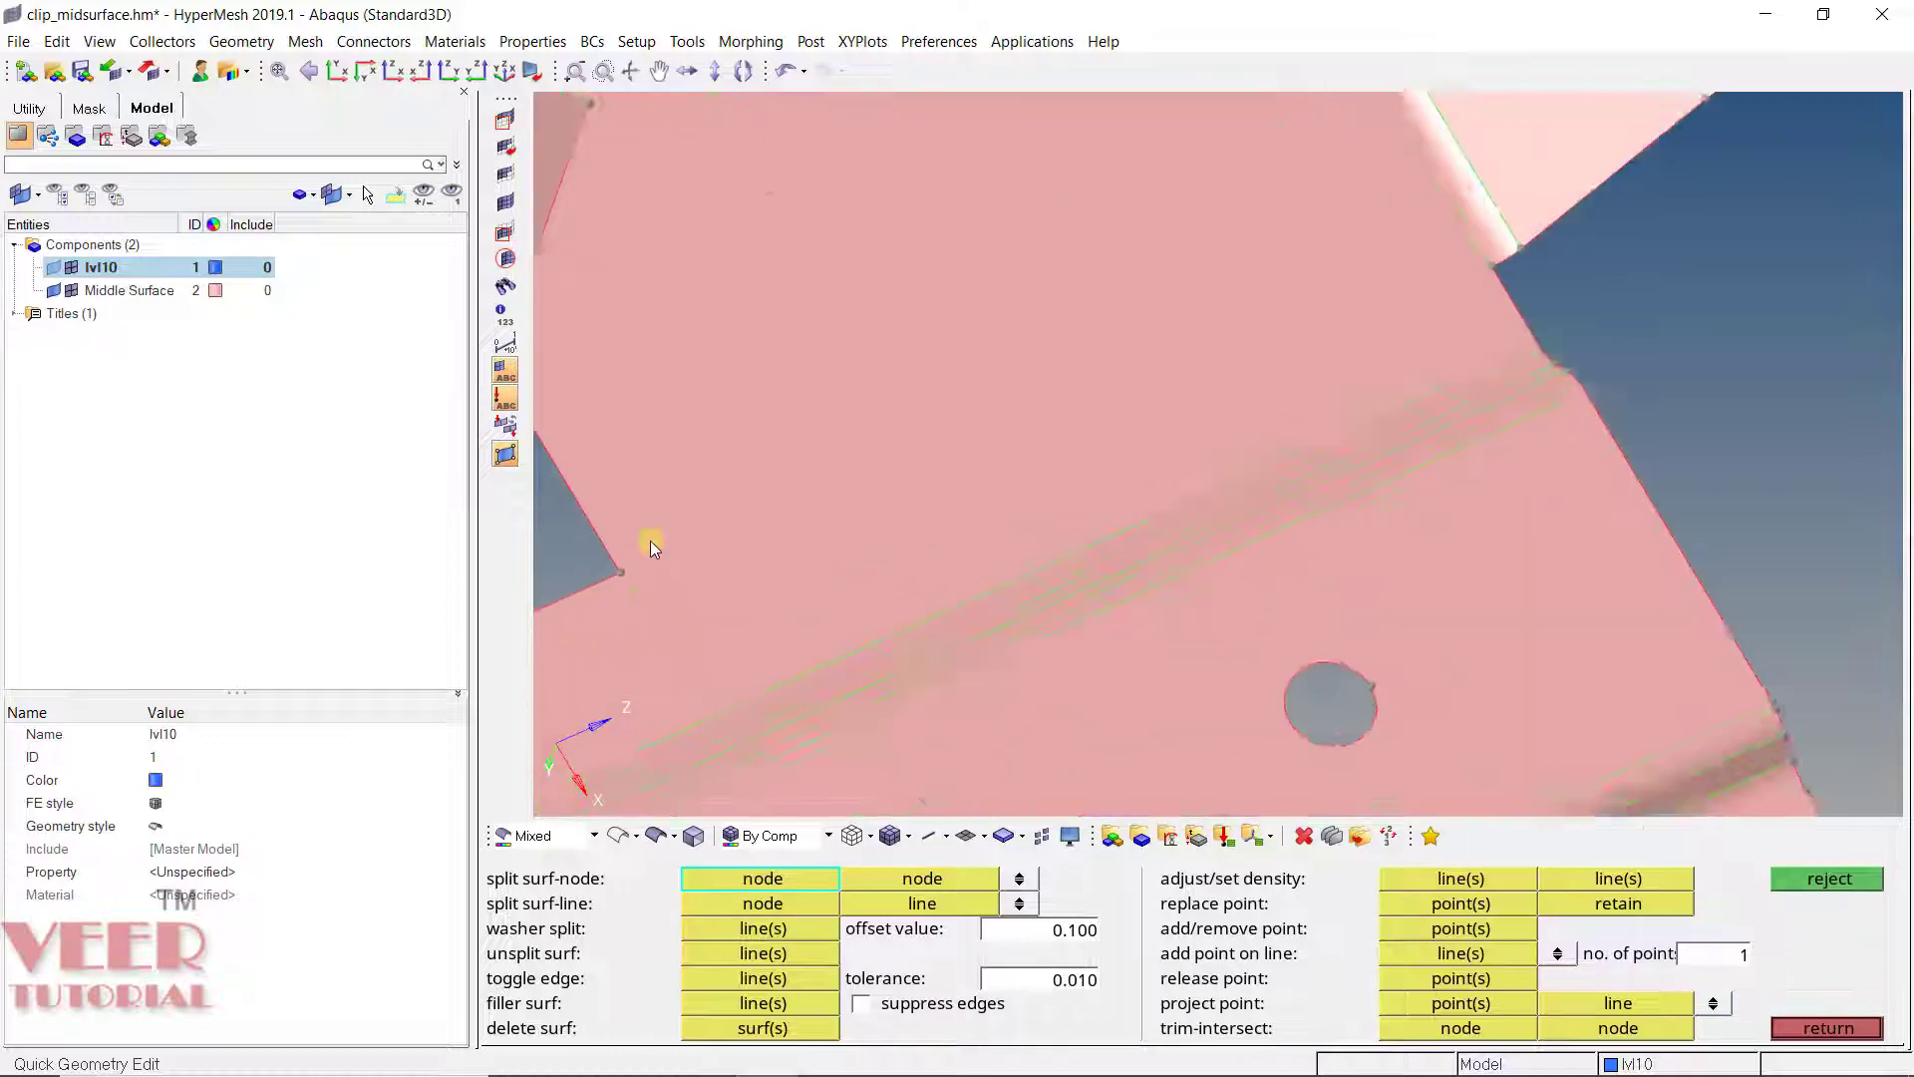
left_click(584, 615)
scroll(638, 613, "down", 1)
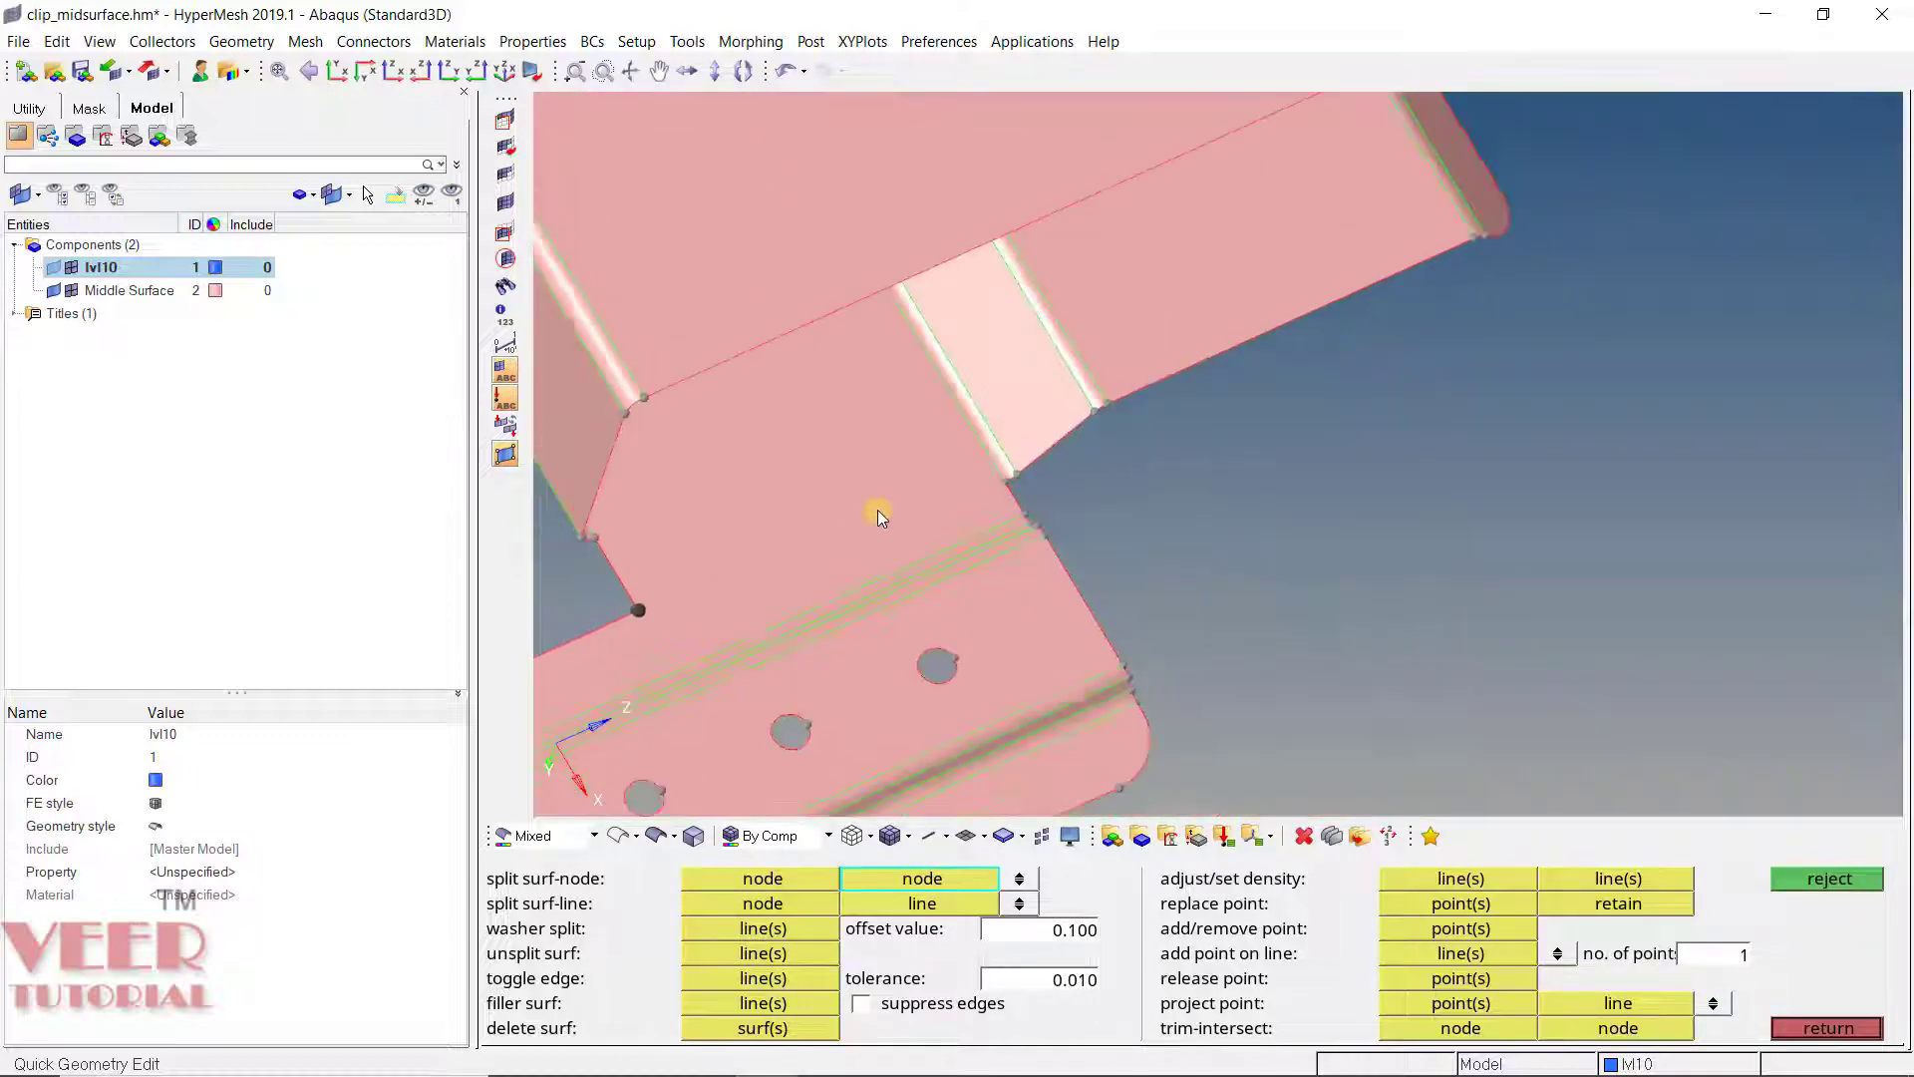
scroll(1206, 479, "up", 5)
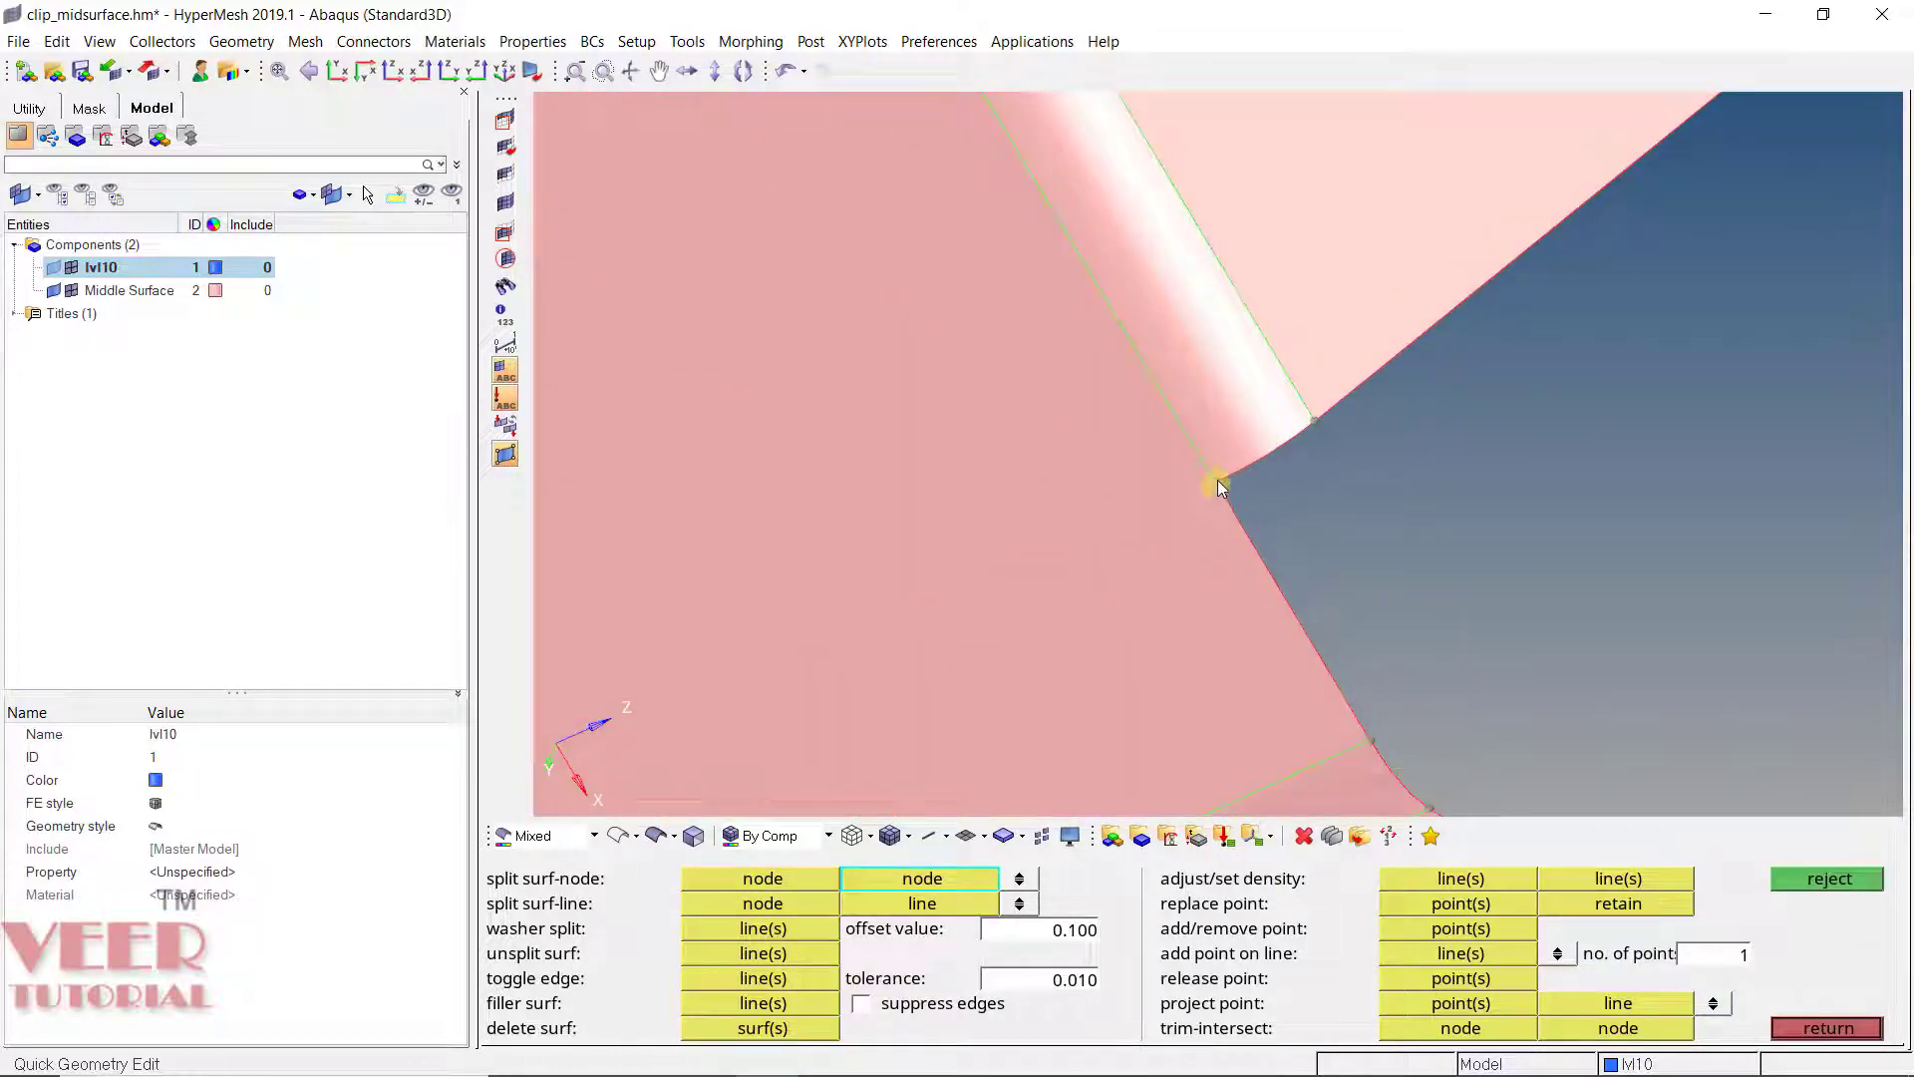
left_click(1217, 479)
scroll(1318, 451, "down", 5)
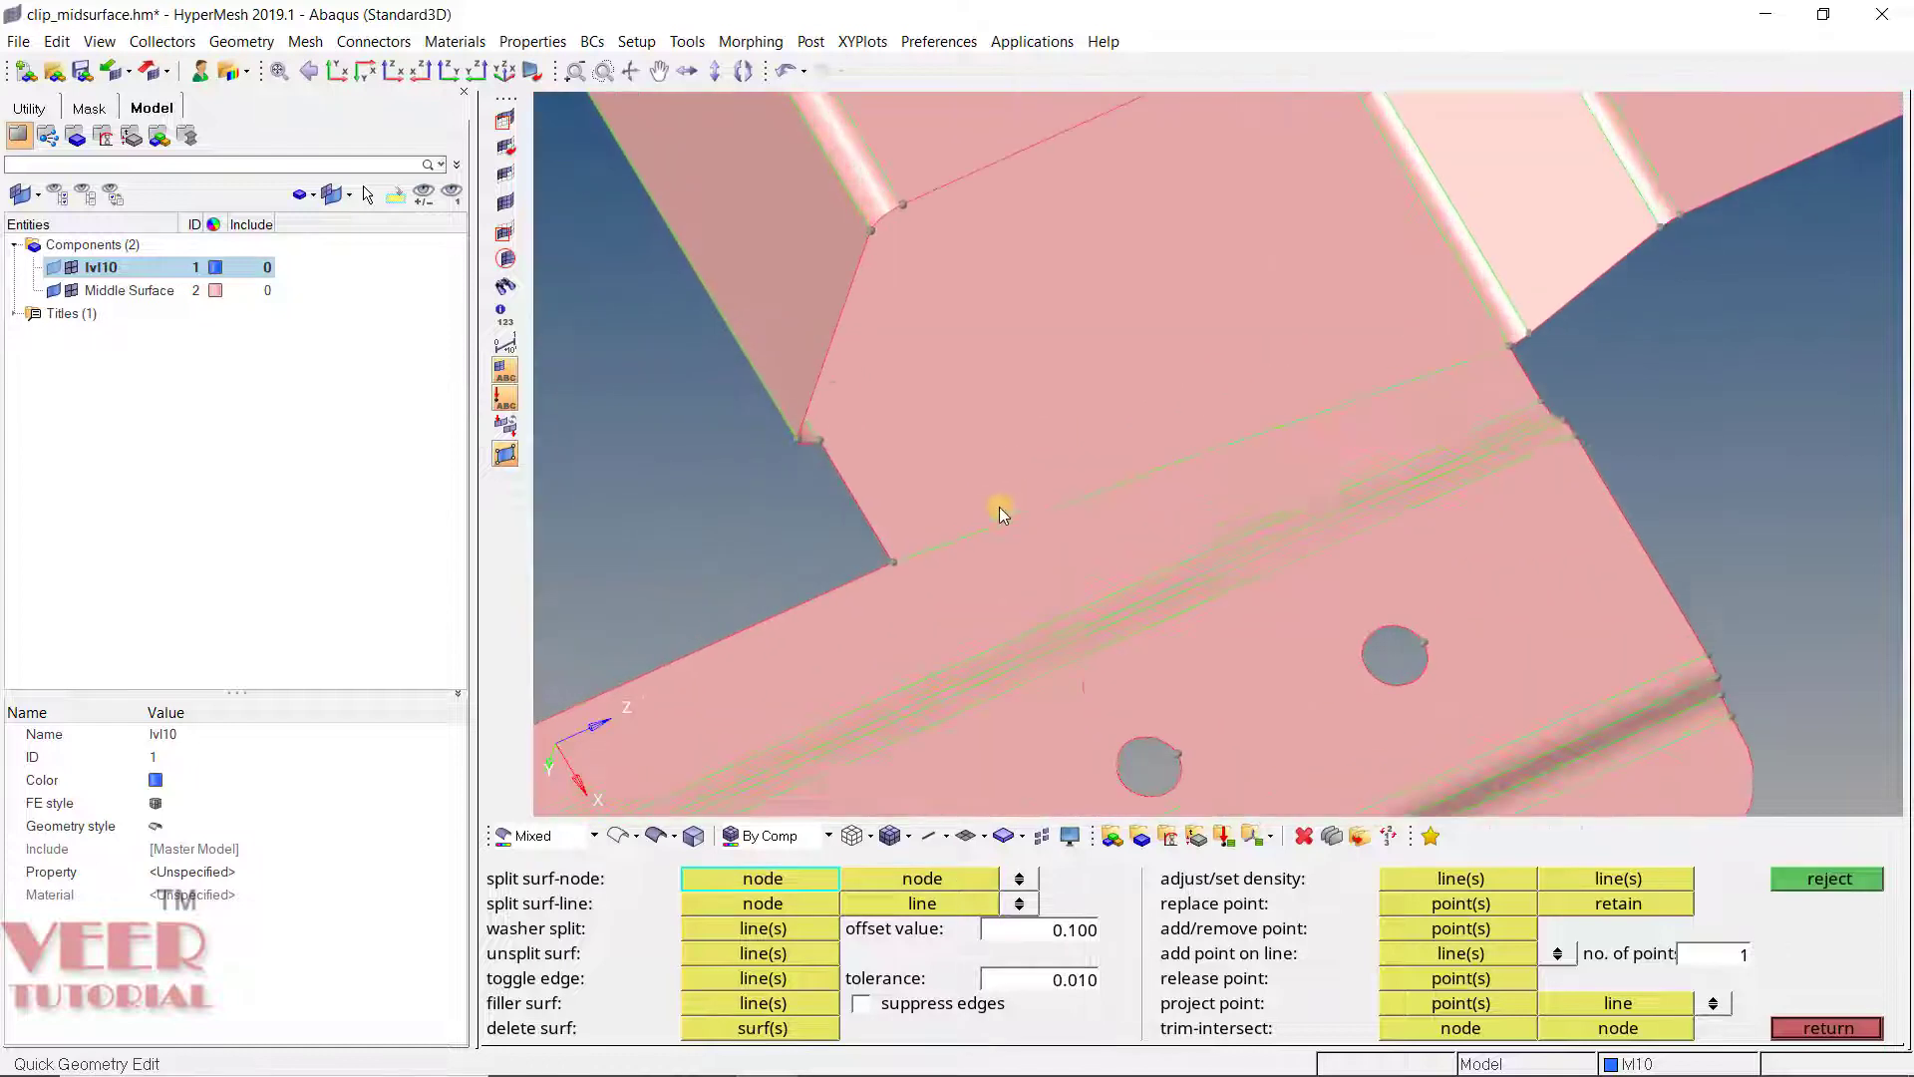
Step: Split the same surface by node and line, from the inner corner node to the adjacent bend edge line
scroll(959, 566, "up", 2)
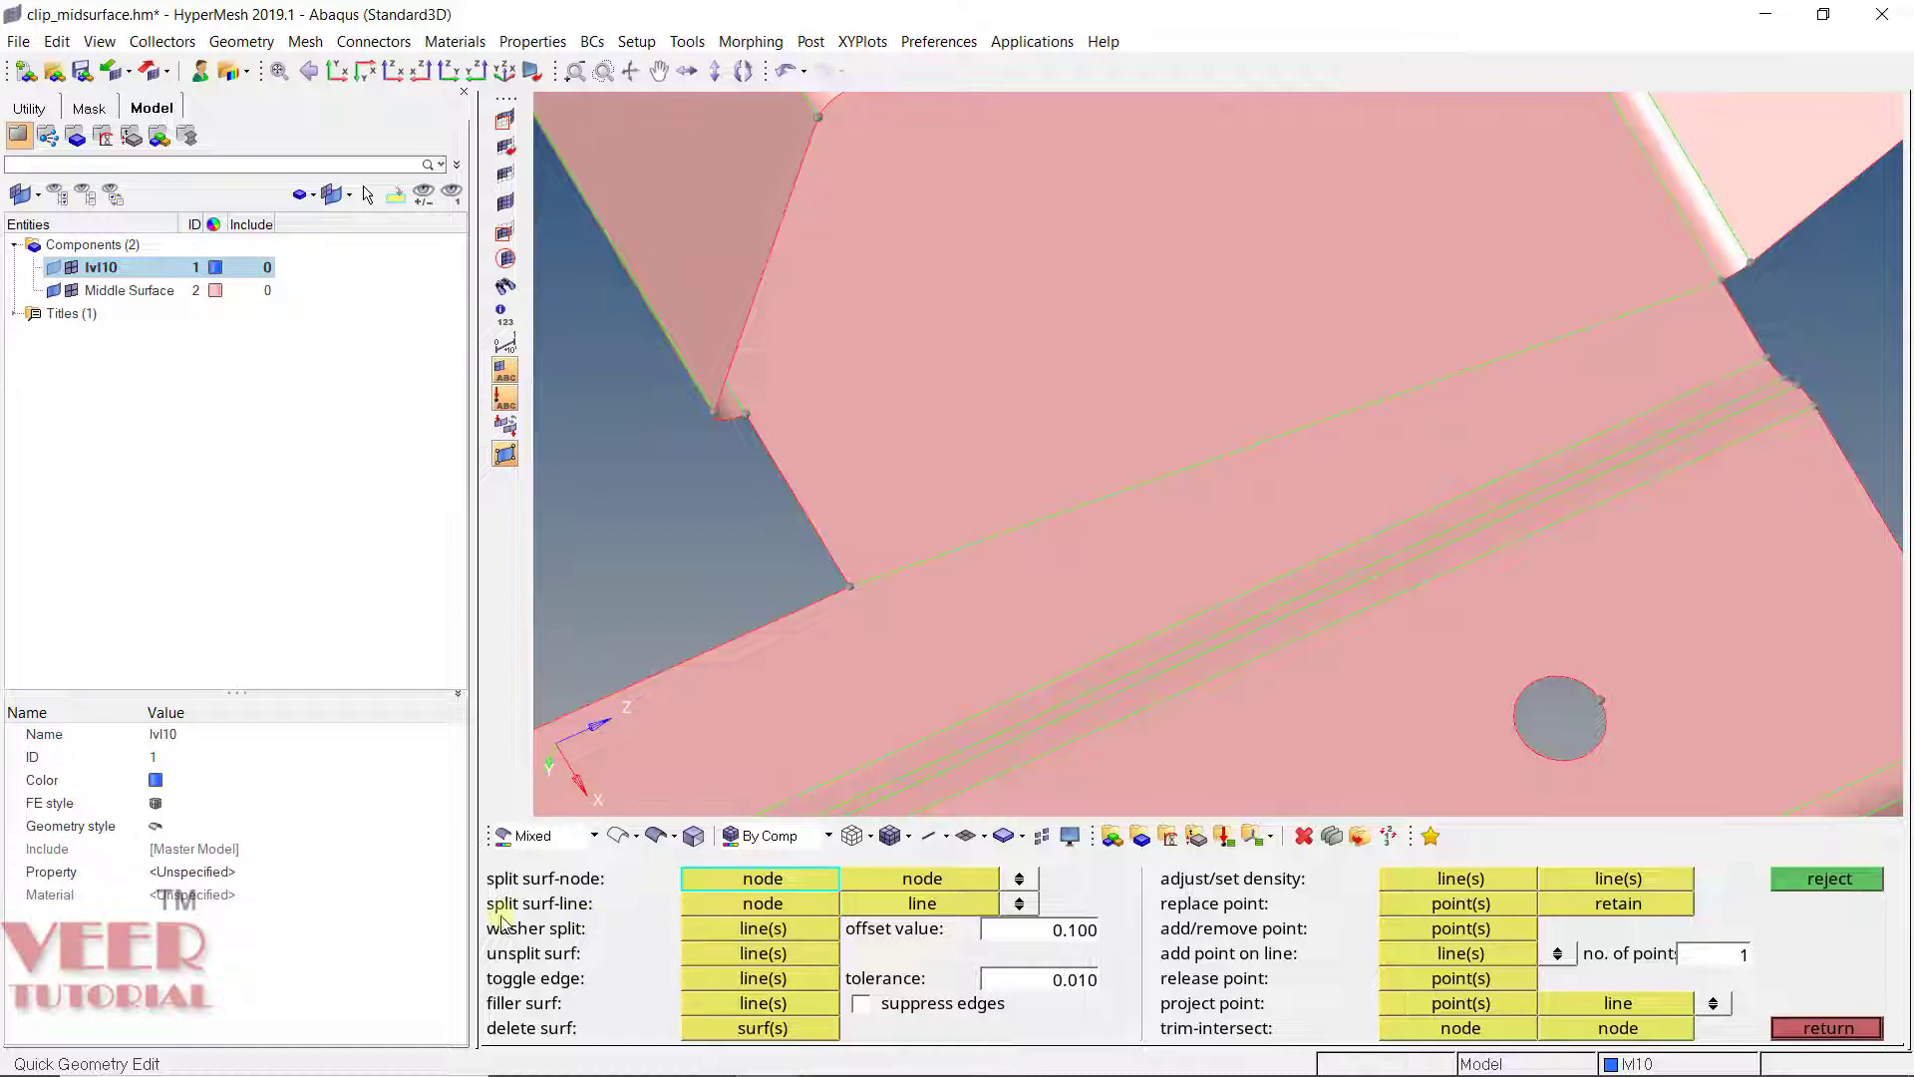
left_click(781, 906)
scroll(832, 686, "down", 10)
scroll(967, 205, "up", 1)
scroll(1063, 333, "down", 3)
scroll(1091, 428, "up", 8)
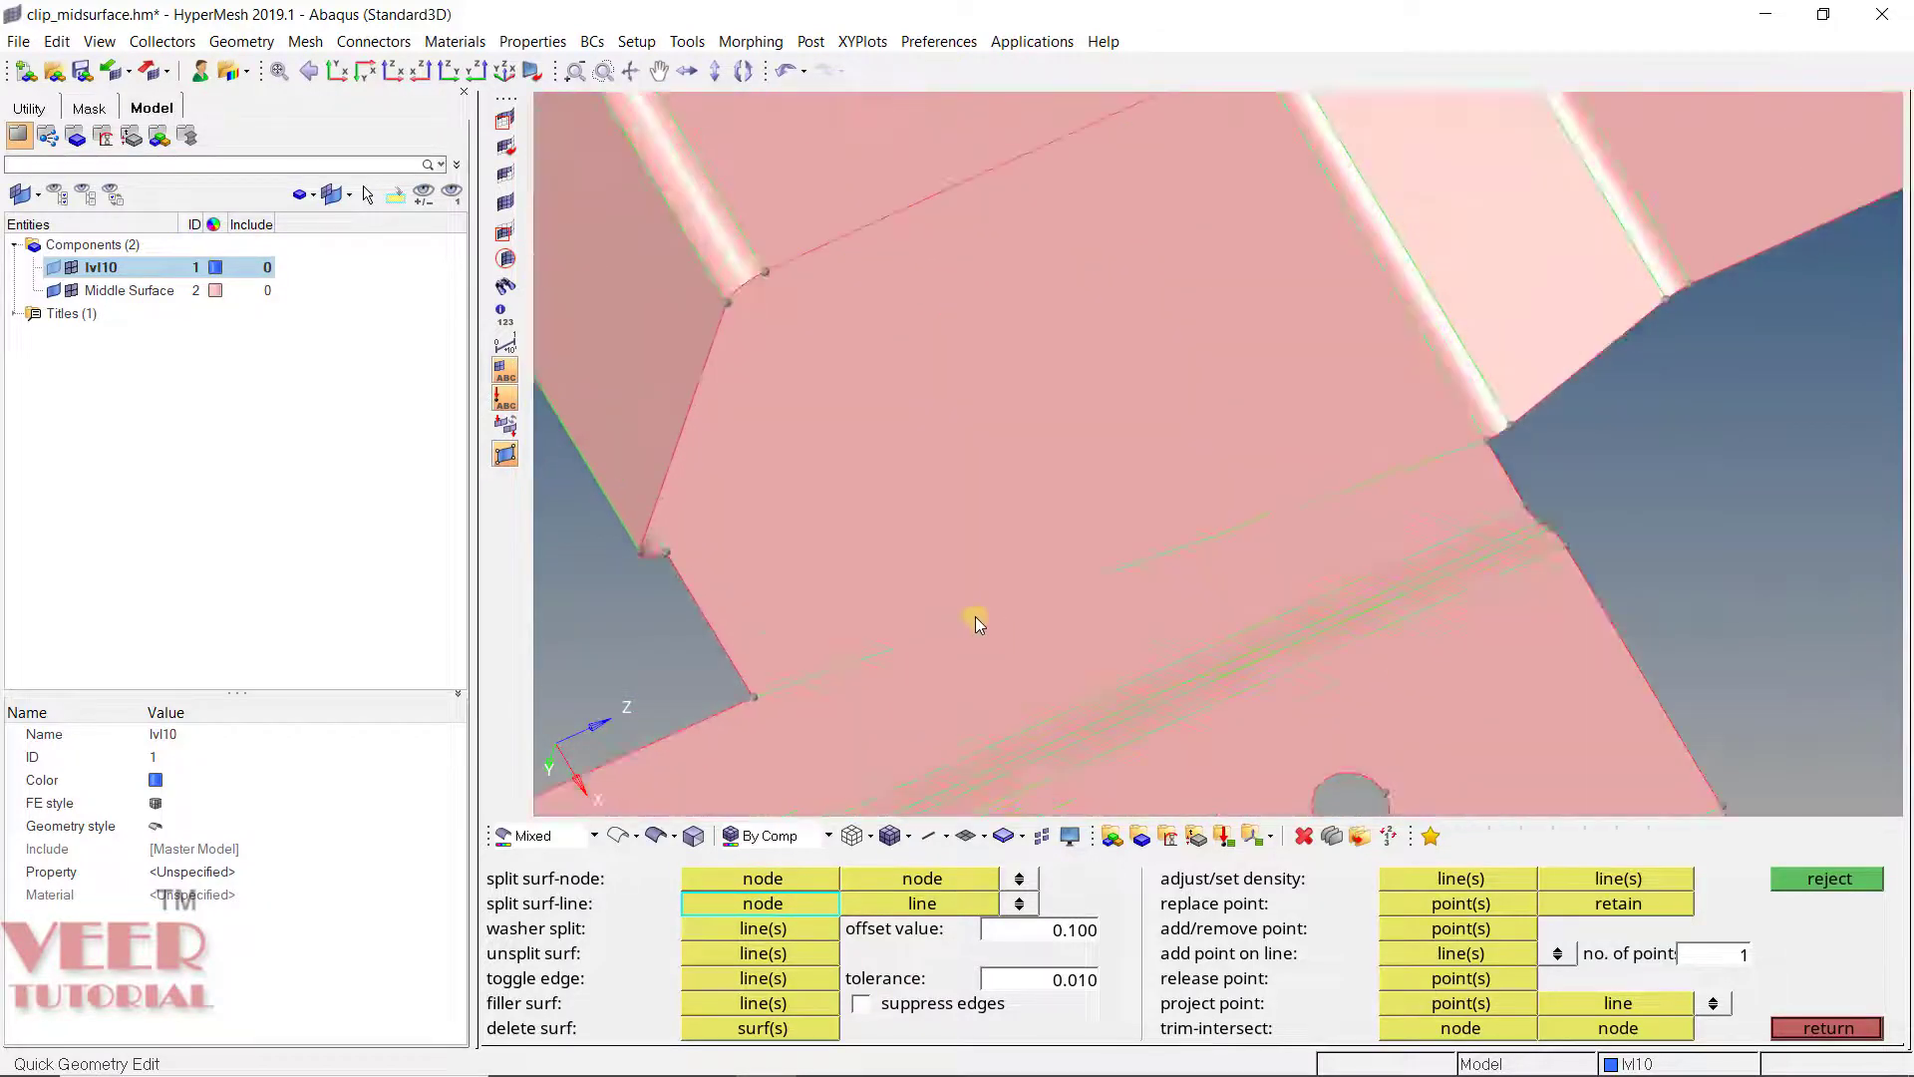
left_click(715, 729)
scroll(688, 703, "down", 4)
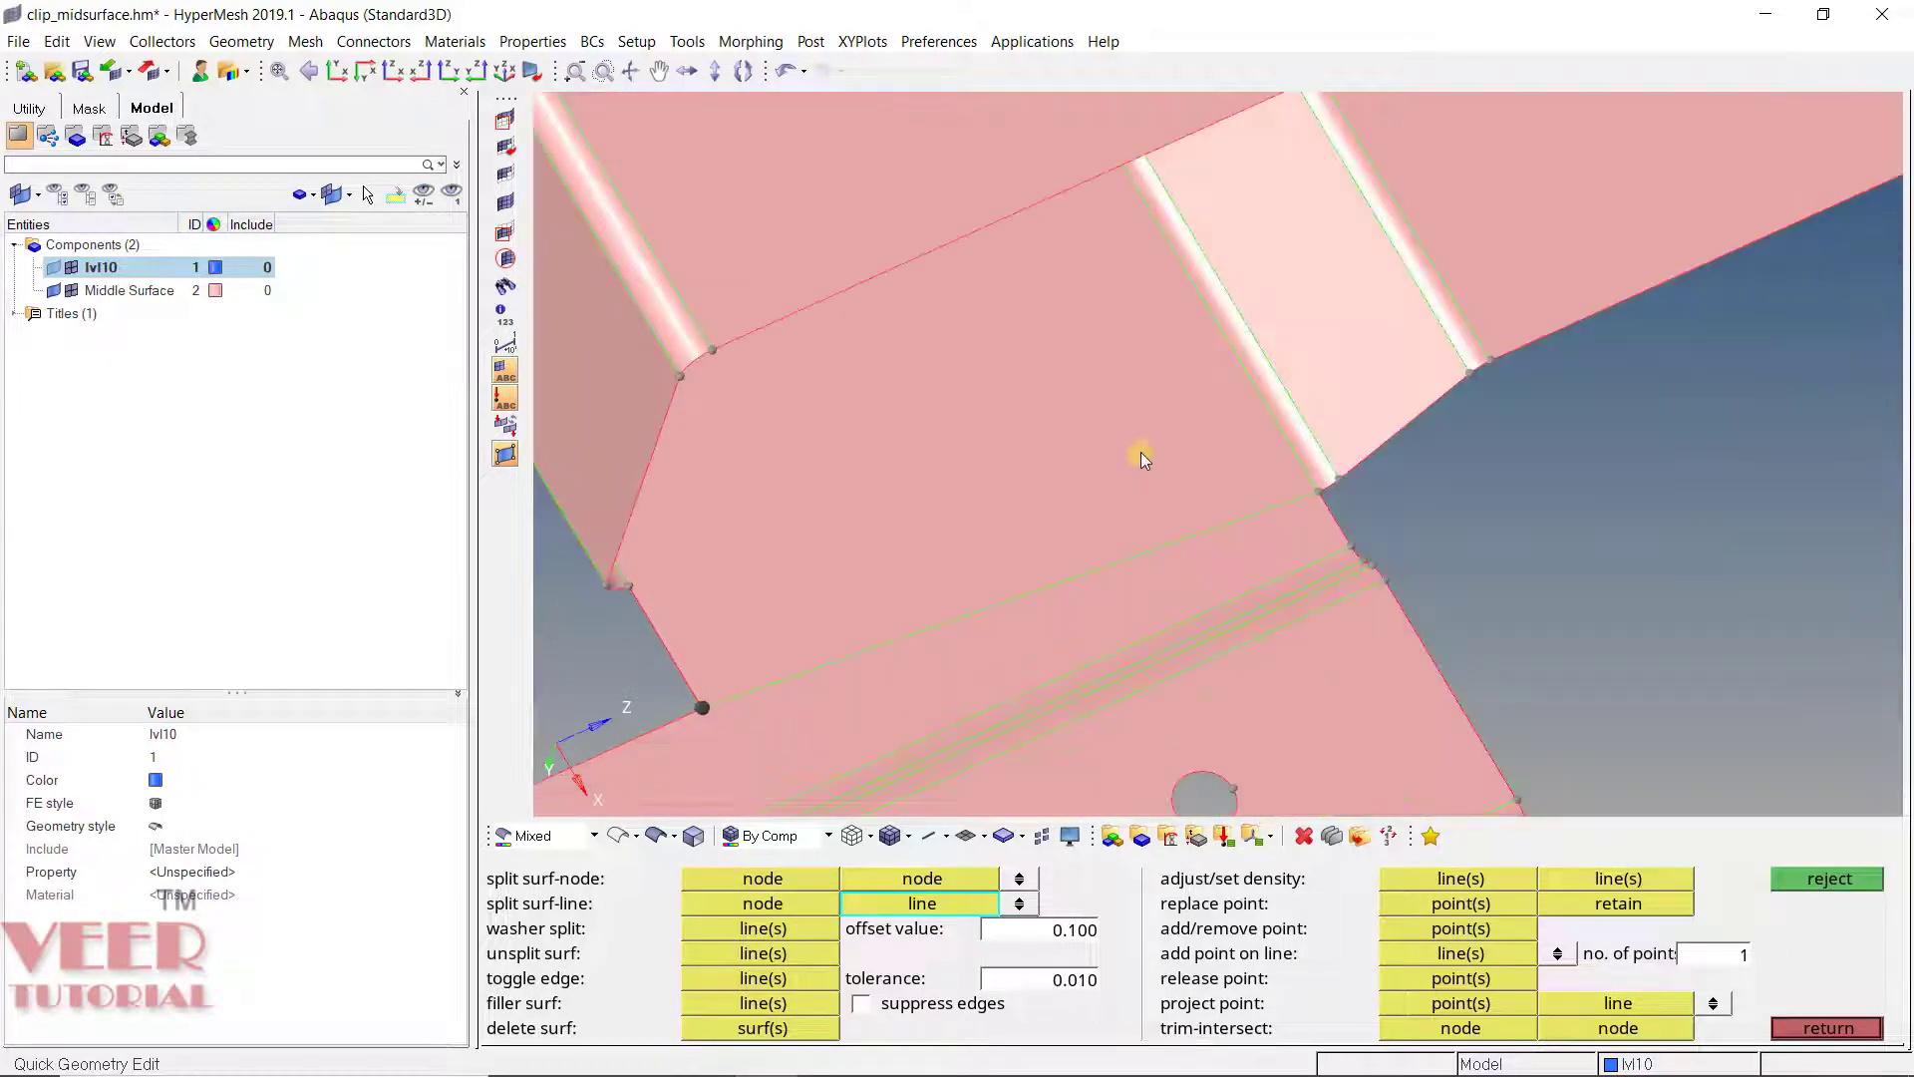
scroll(1272, 431, "up", 2)
left_click(1267, 447)
scroll(1338, 434, "down", 3)
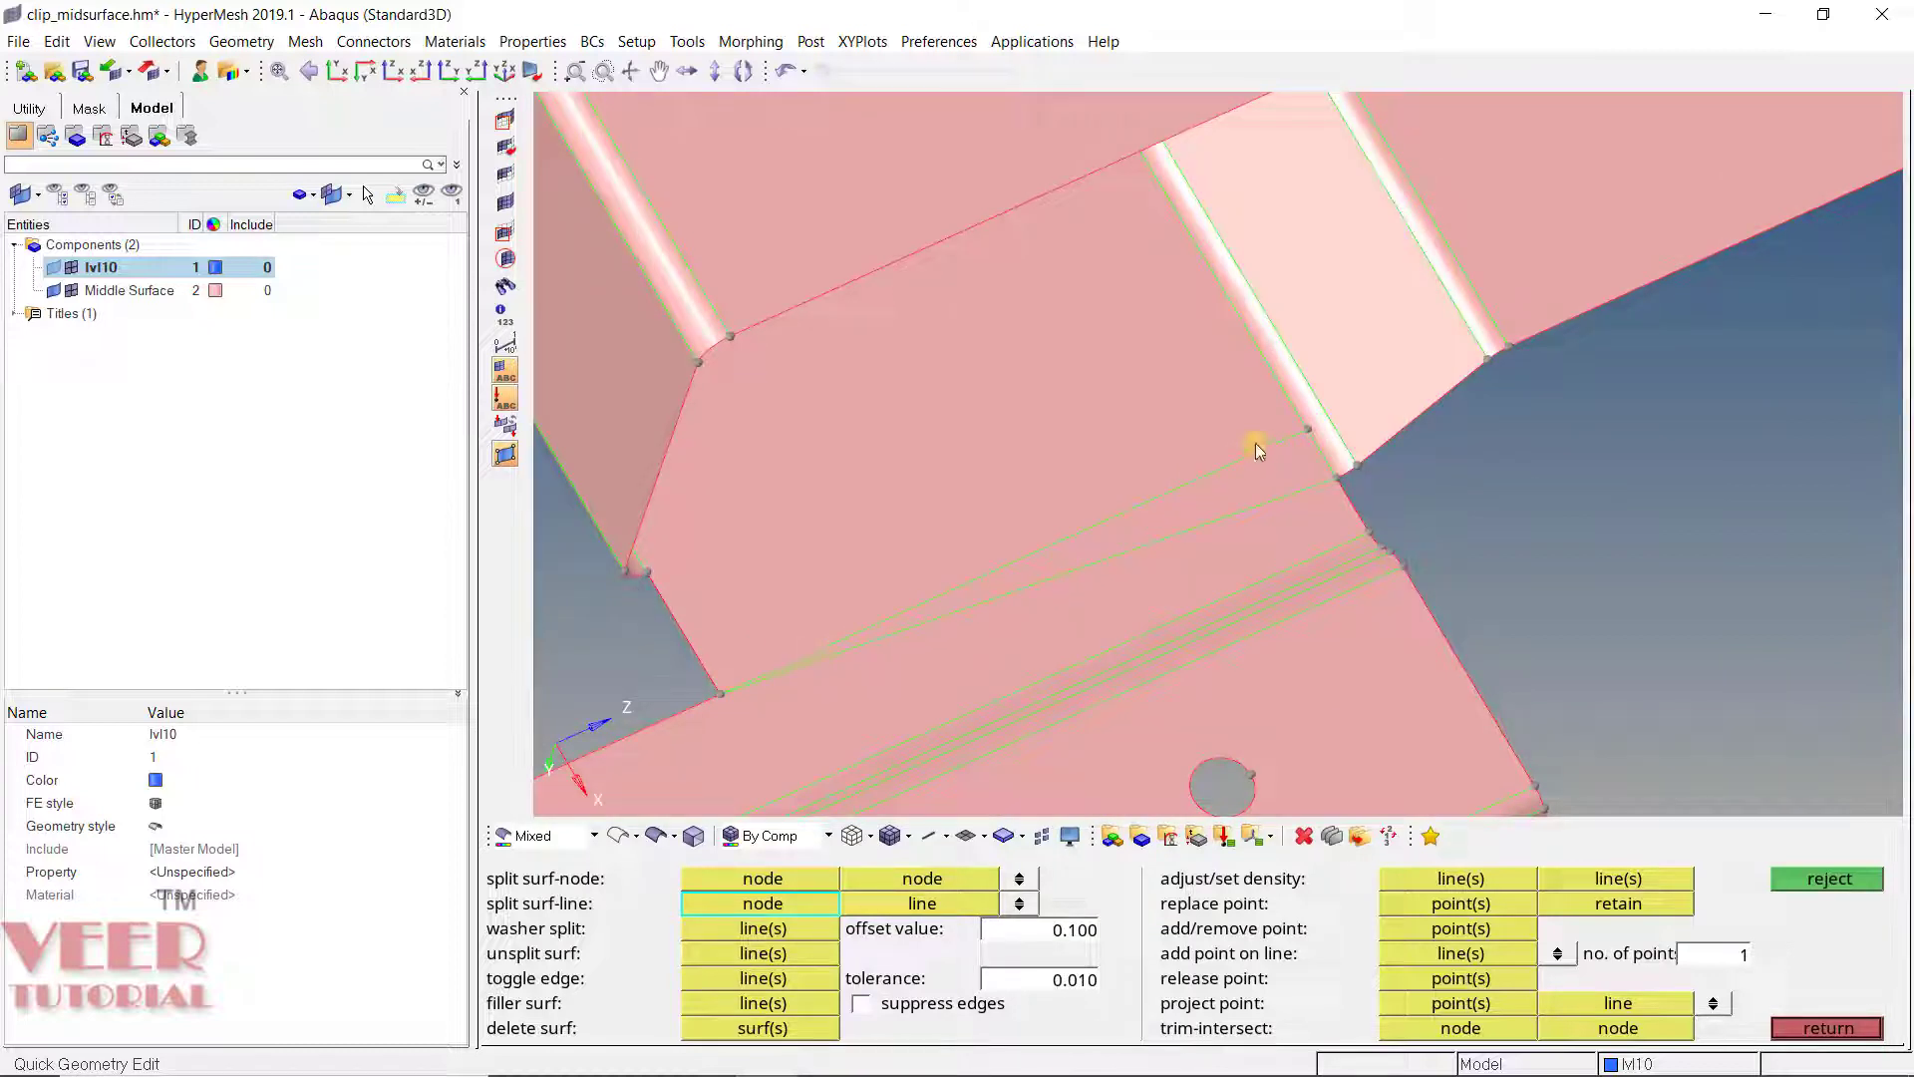
Step: Split the surface above the four-hole flange by node and line, from the inner corner node to the nearest bead line below it
scroll(756, 670, "up", 2)
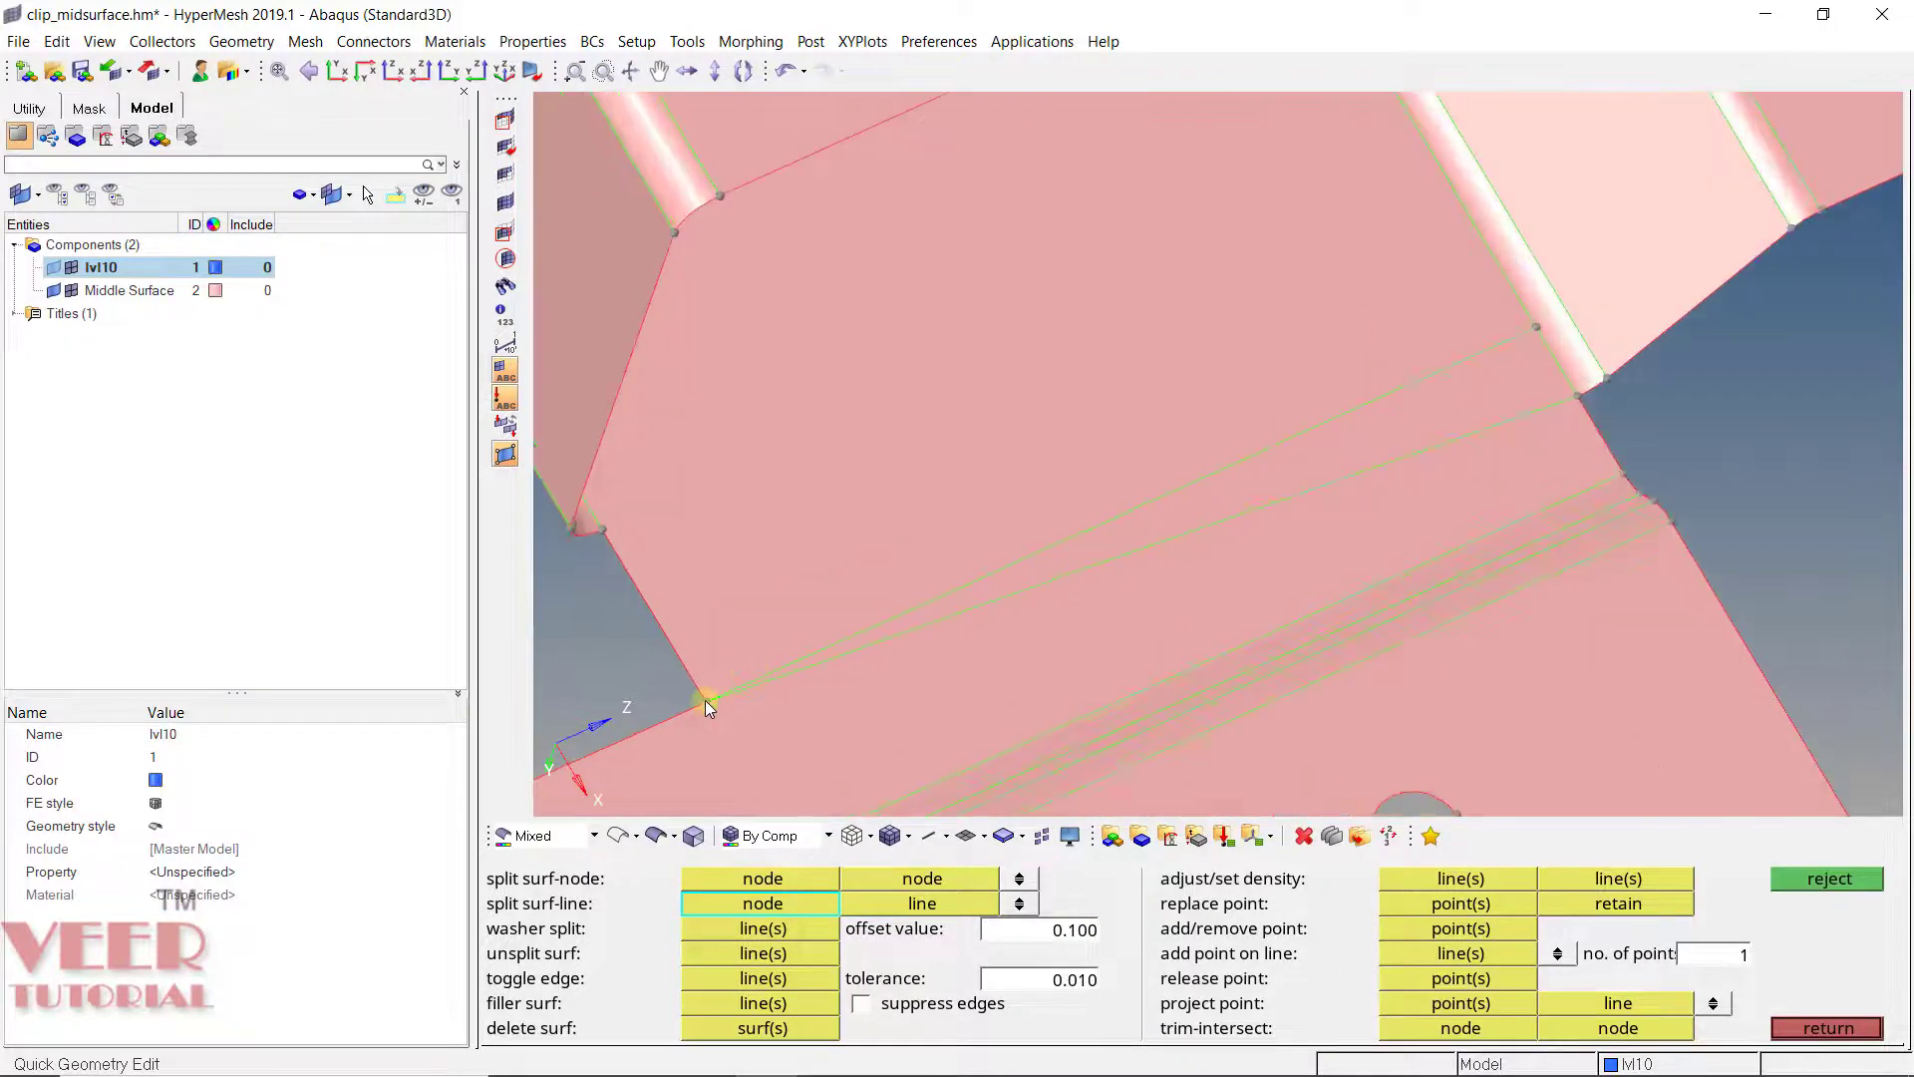
scroll(1545, 309, "up", 2)
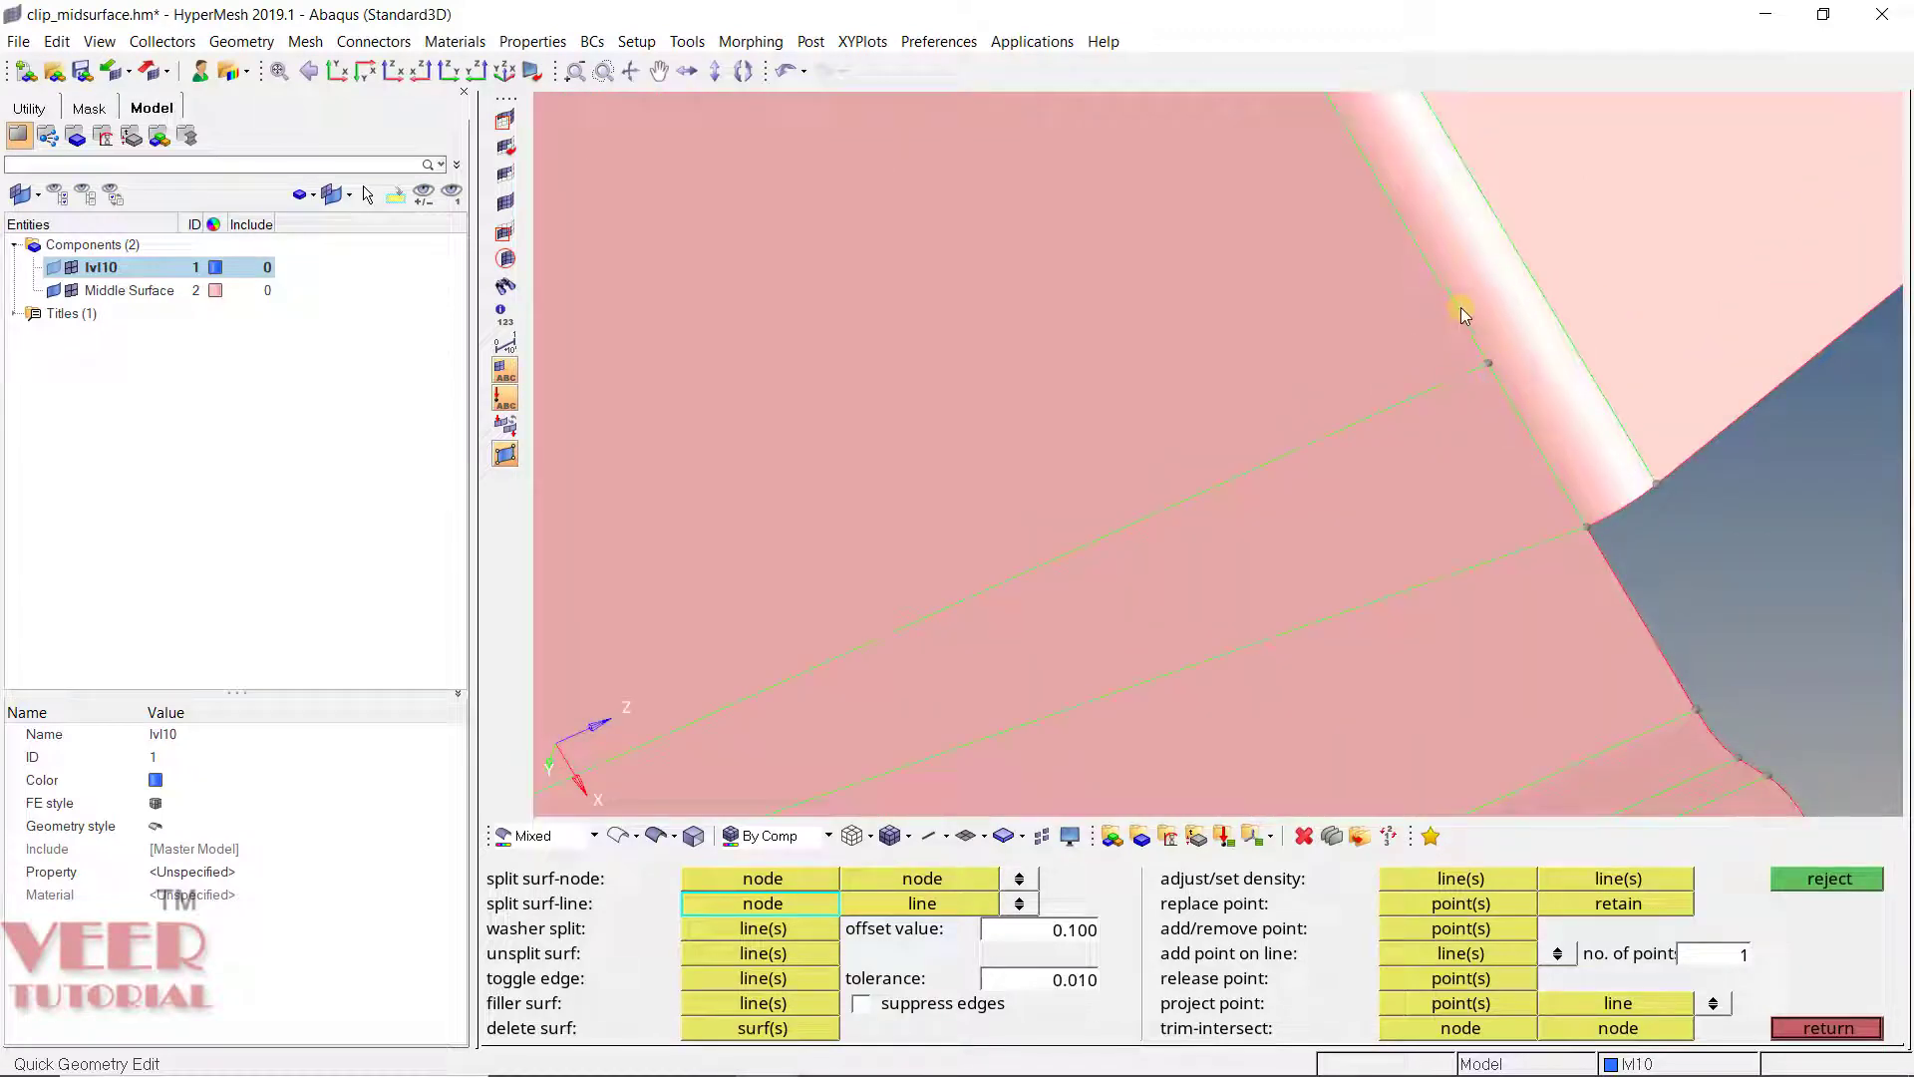
scroll(1270, 311, "down", 3)
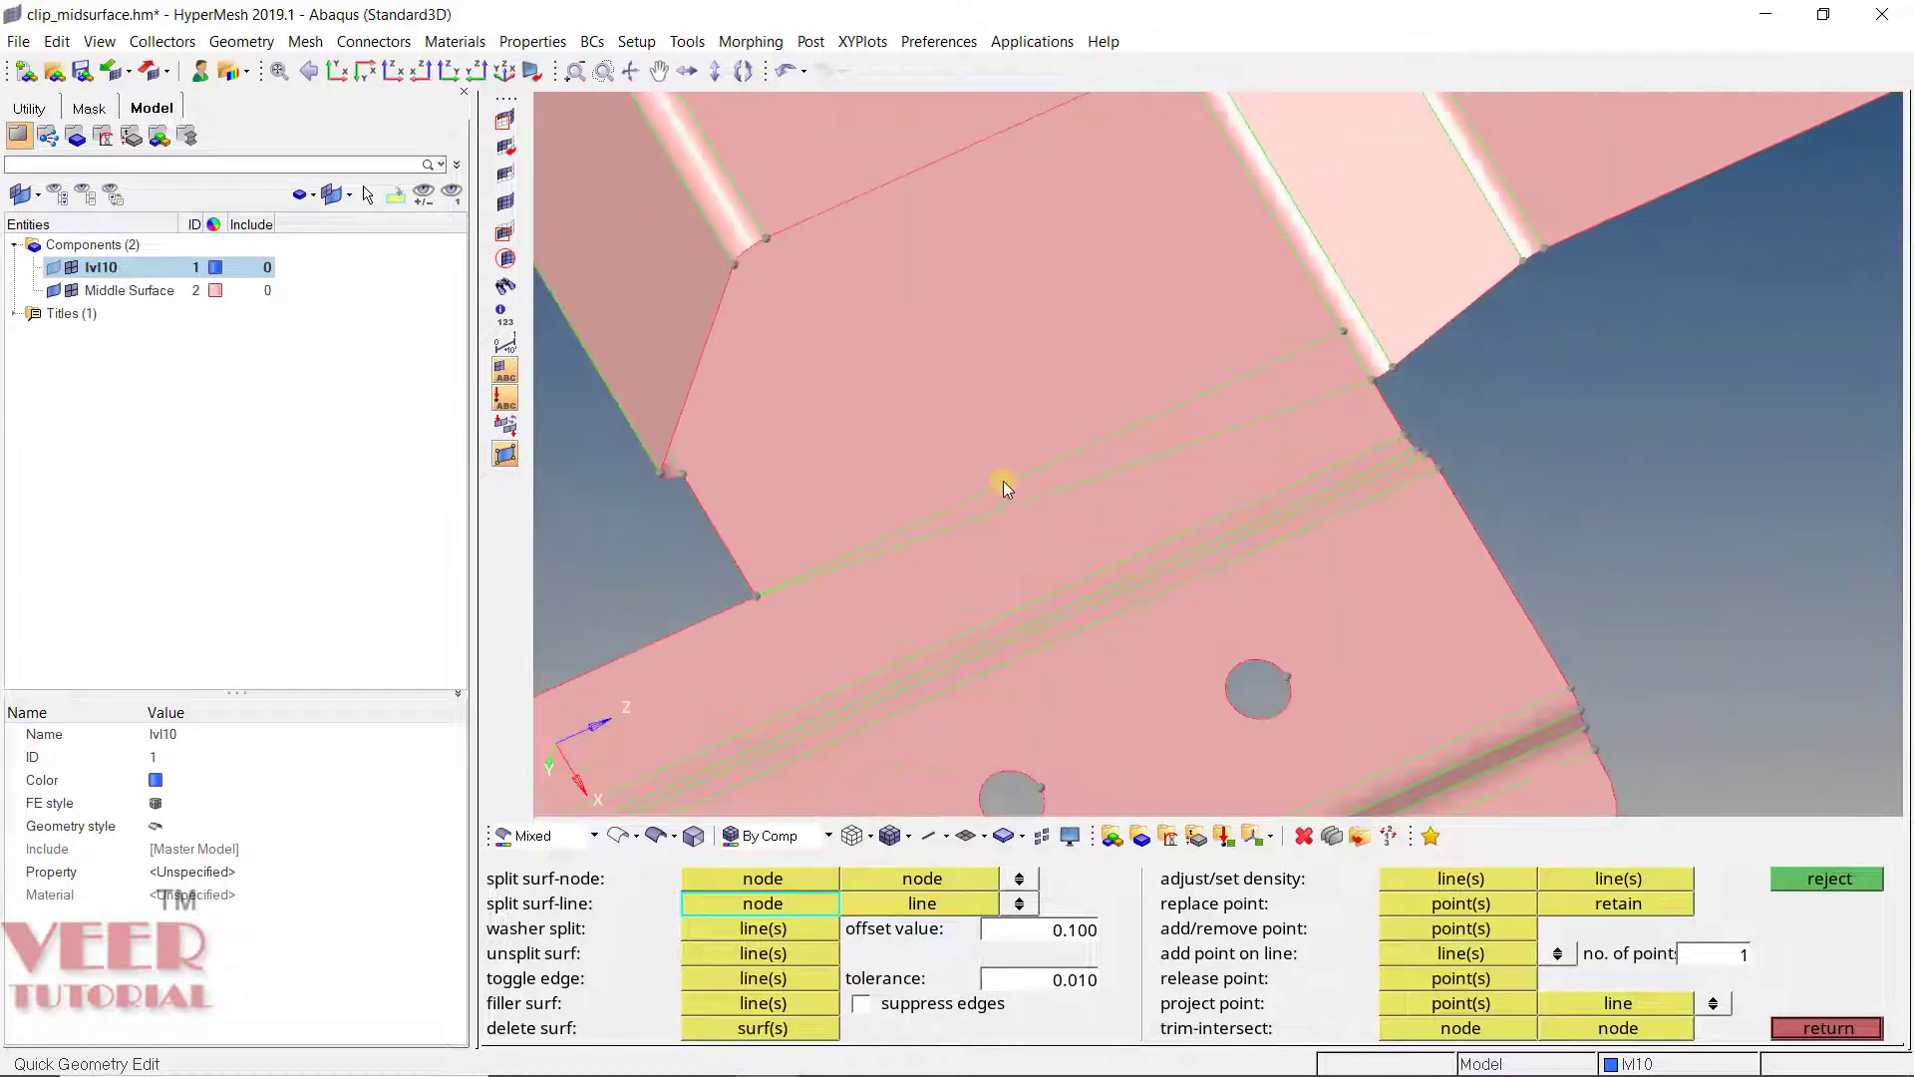
scroll(855, 589, "down", 2)
scroll(929, 444, "up", 3)
left_click(925, 416)
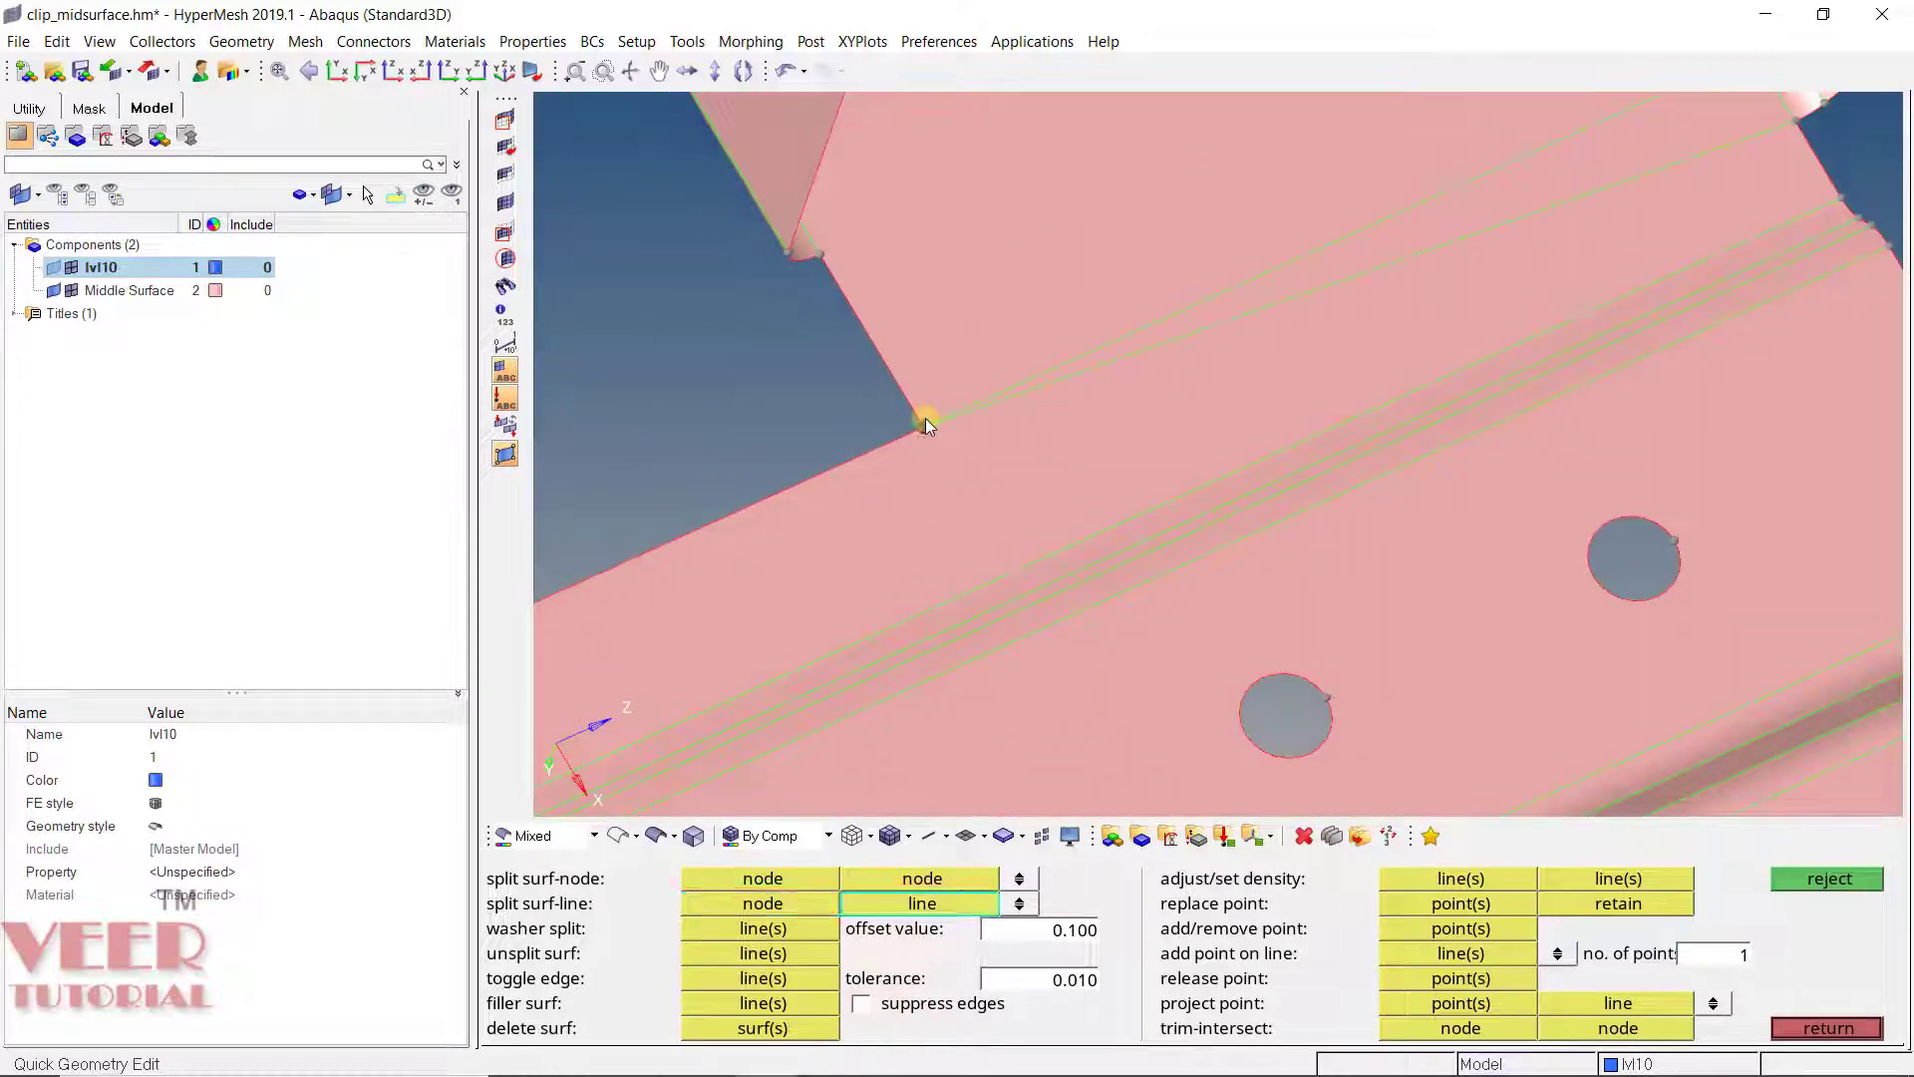
left_click(1017, 577)
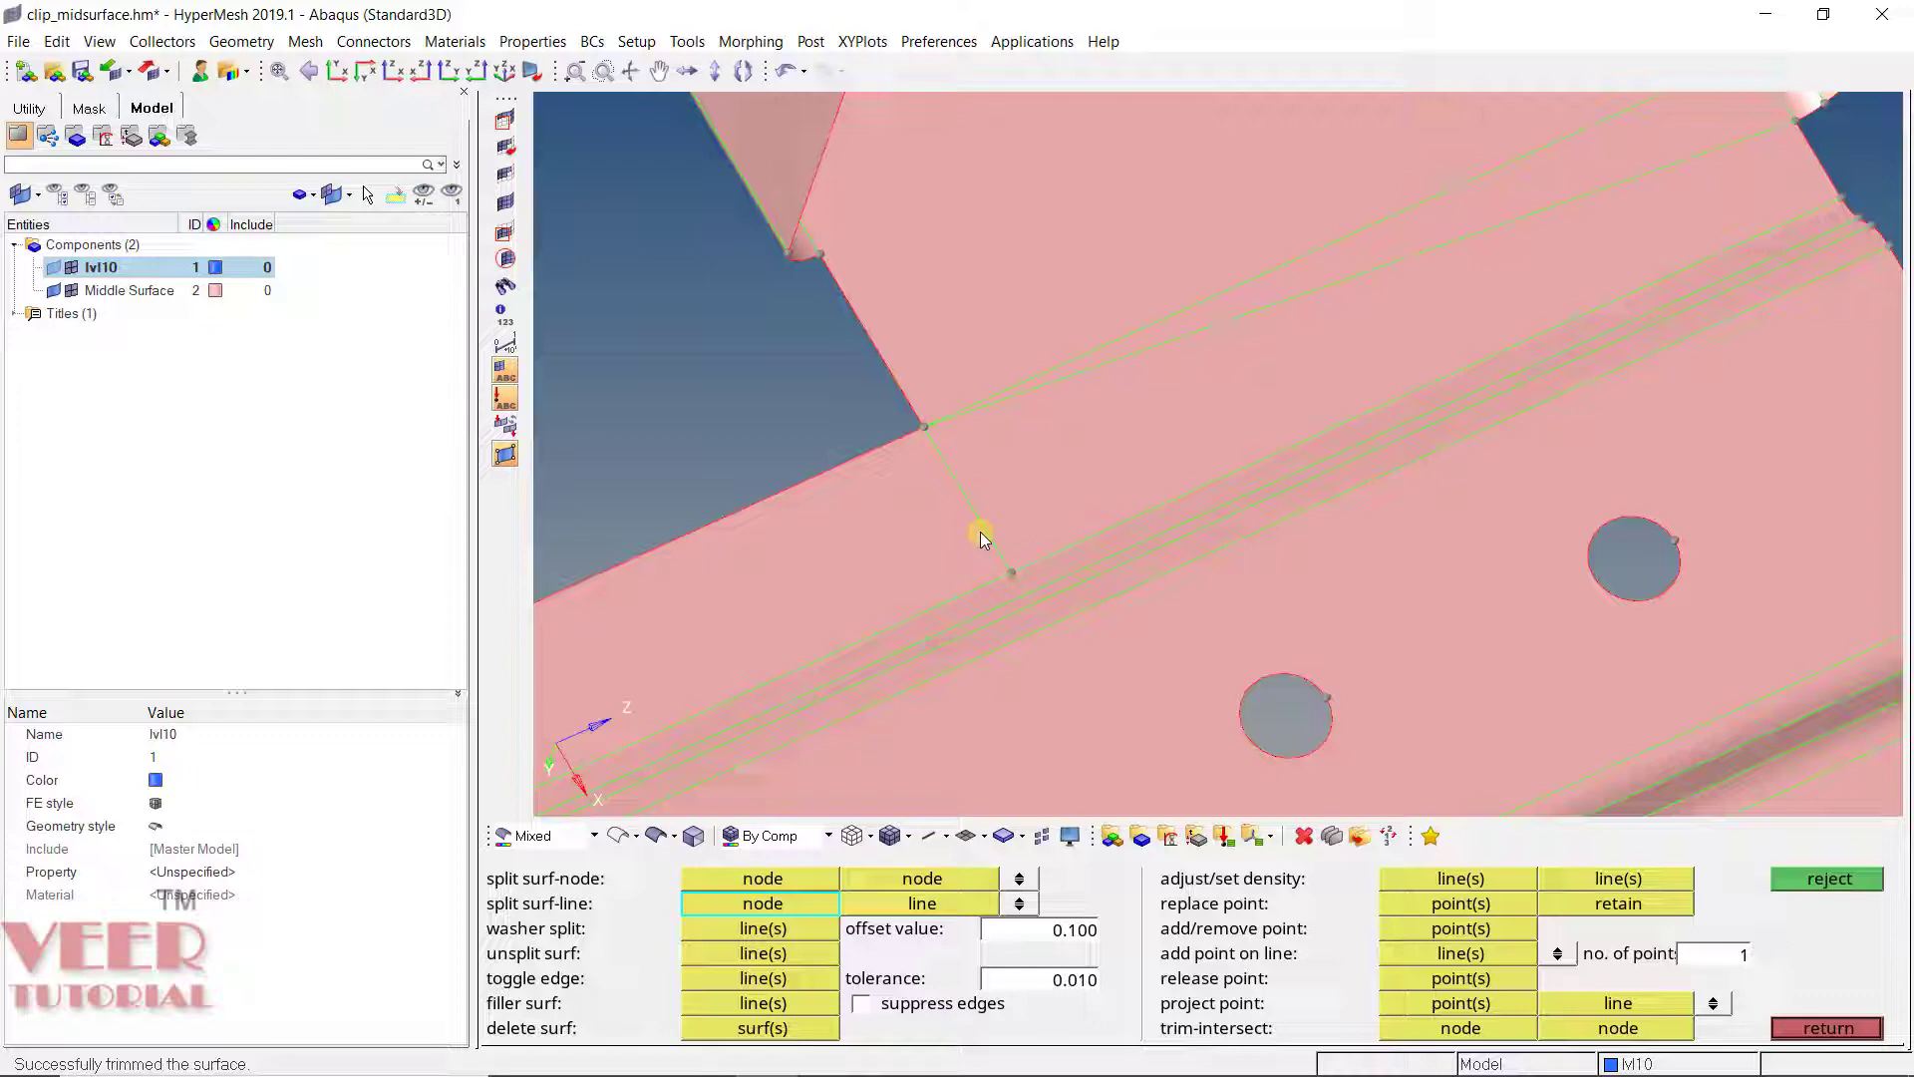
Step: Add a washer split with an offset value of 1 around the end hole nearest the flange's free end
scroll(982, 499, "down", 6)
scroll(1042, 518, "up", 3)
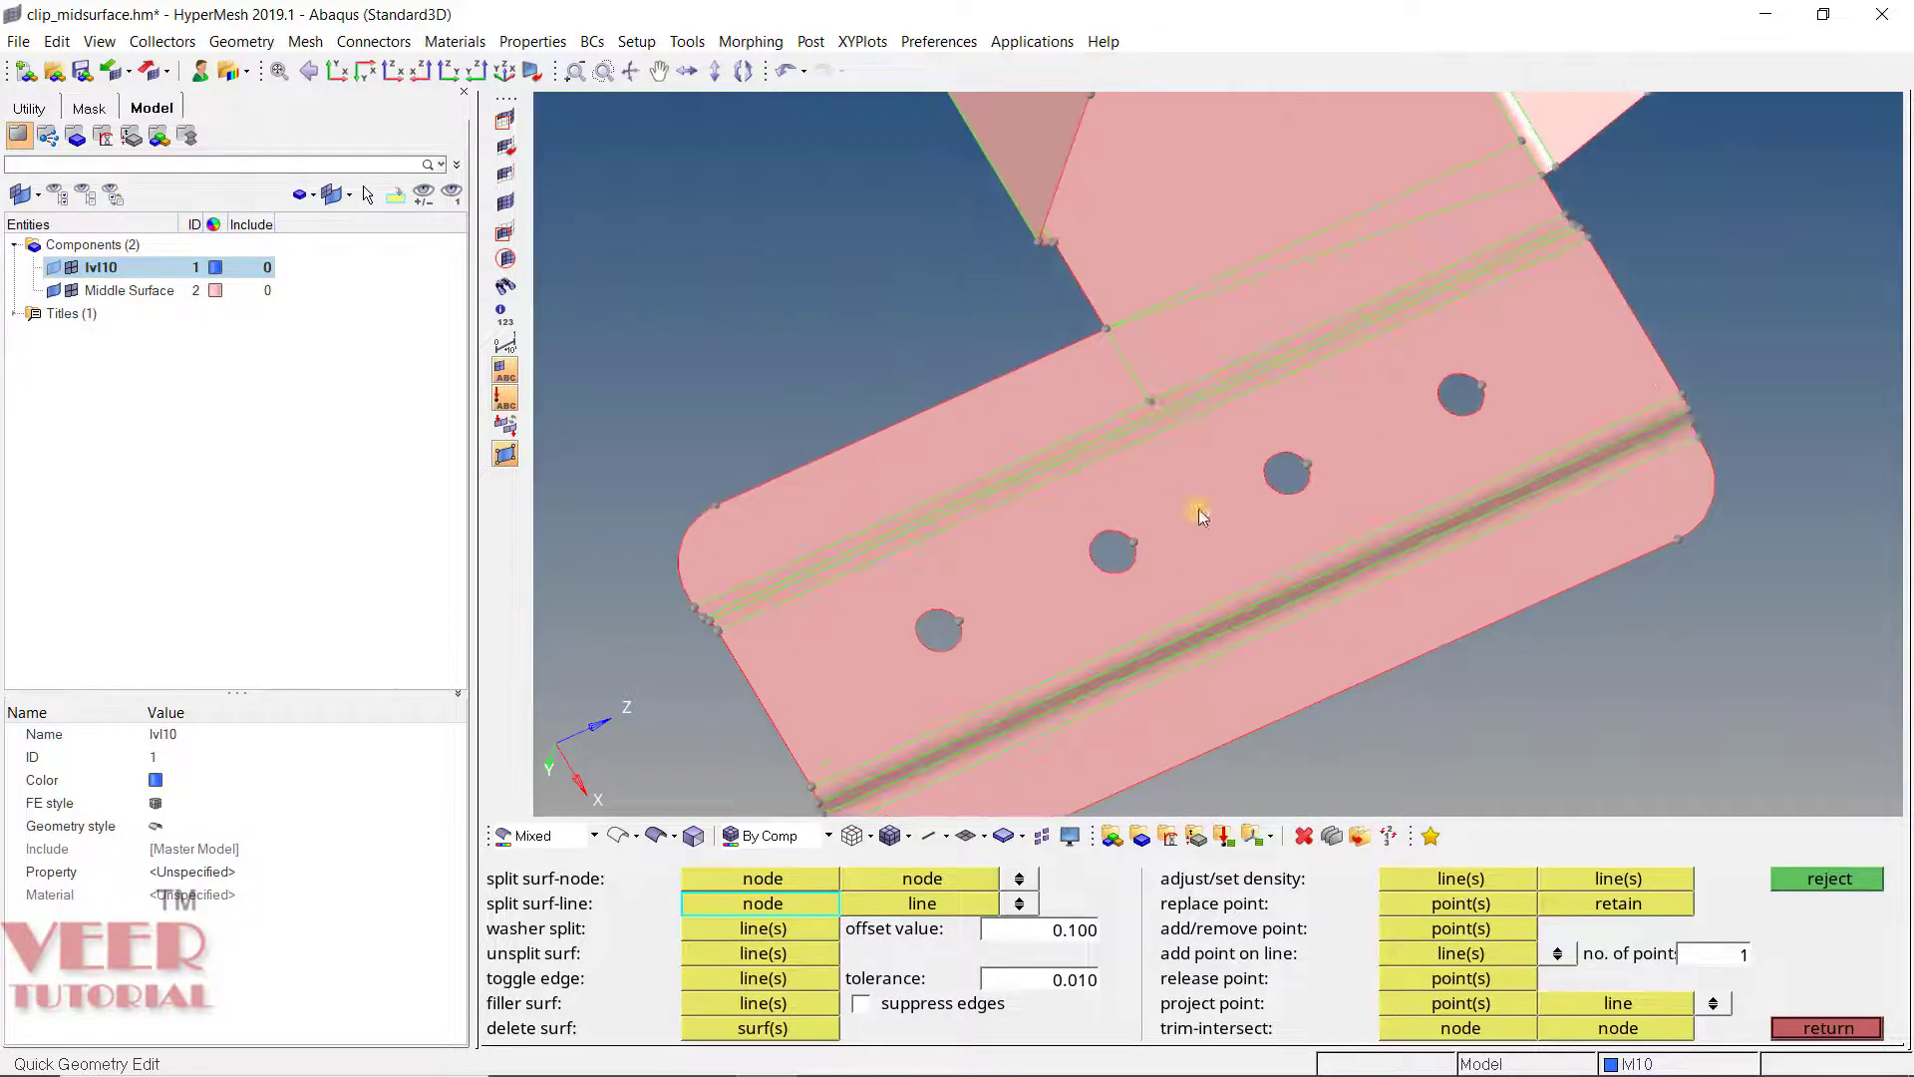
left_click_drag(1200, 515, 911, 866, "ctrl")
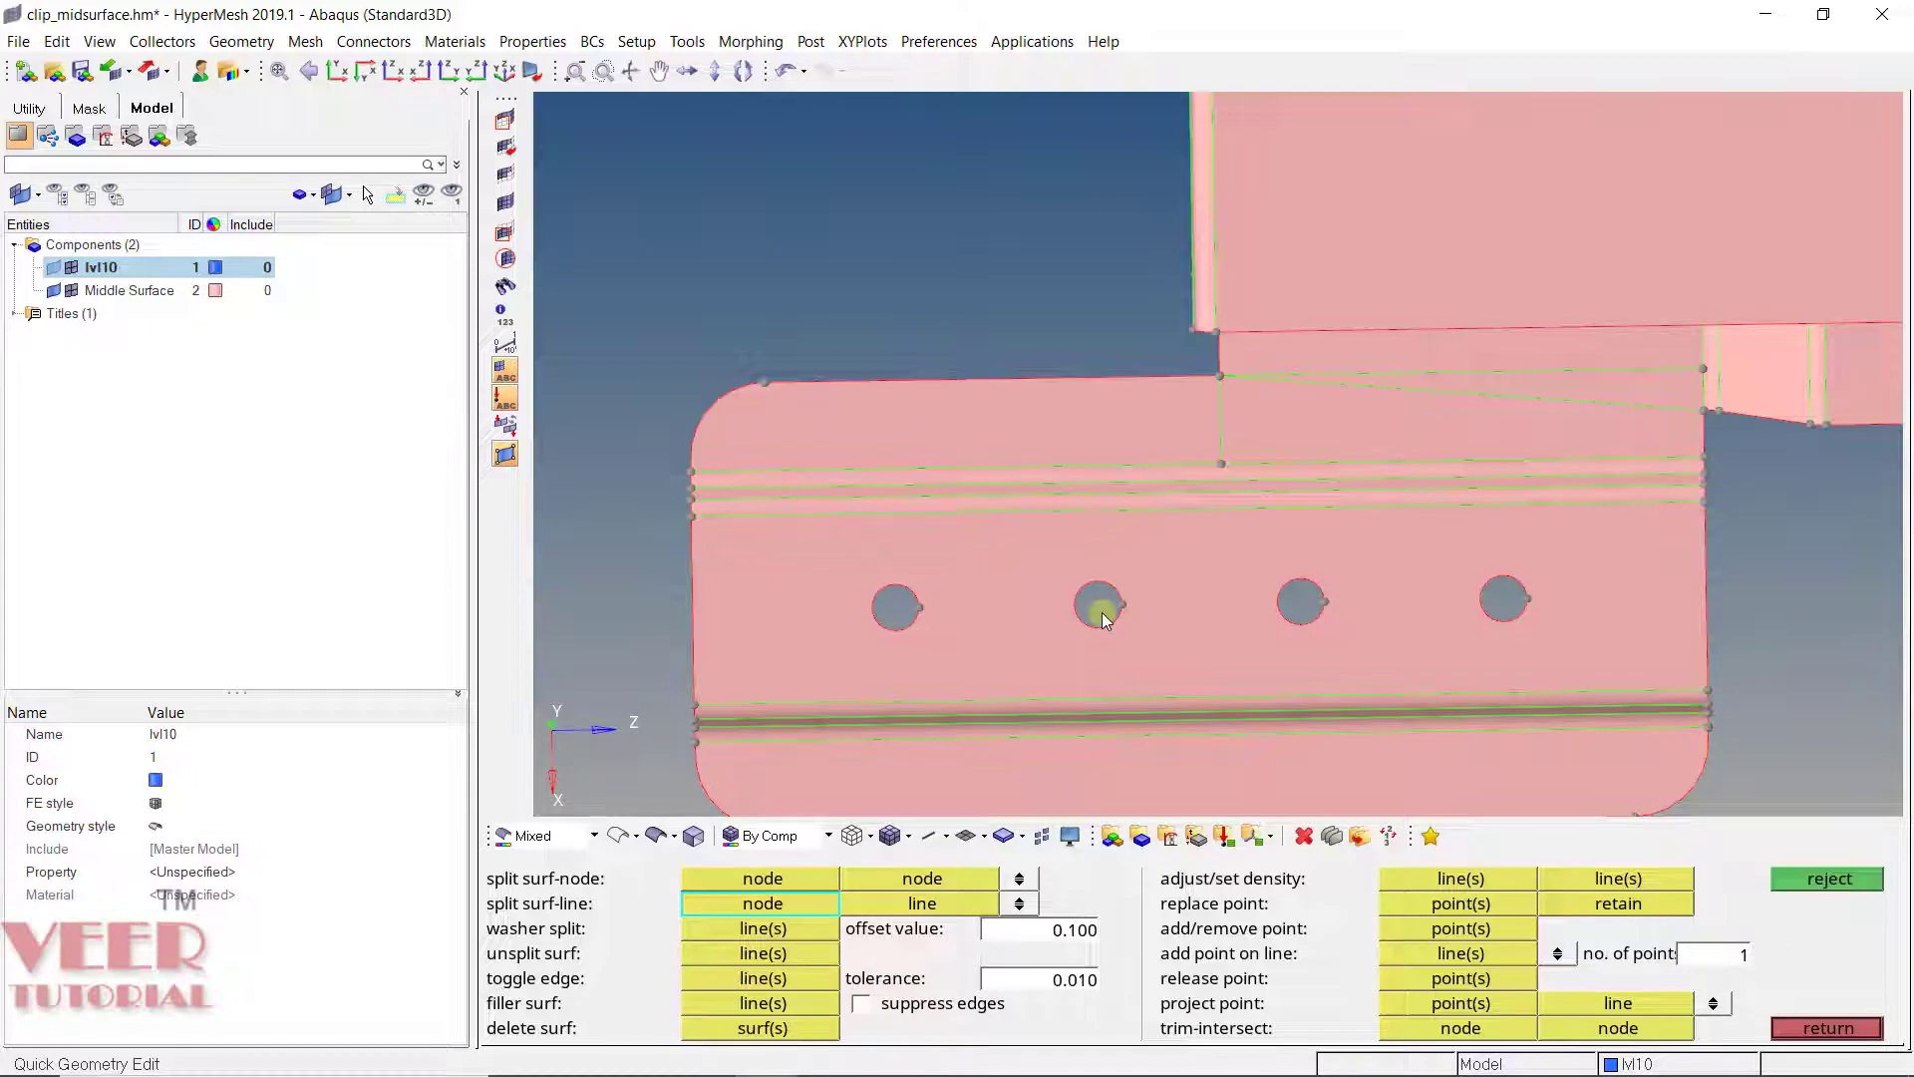
left_click_drag(1517, 628, 1248, 574, "ctrl")
scroll(1248, 575, "up", 6, "ctrl")
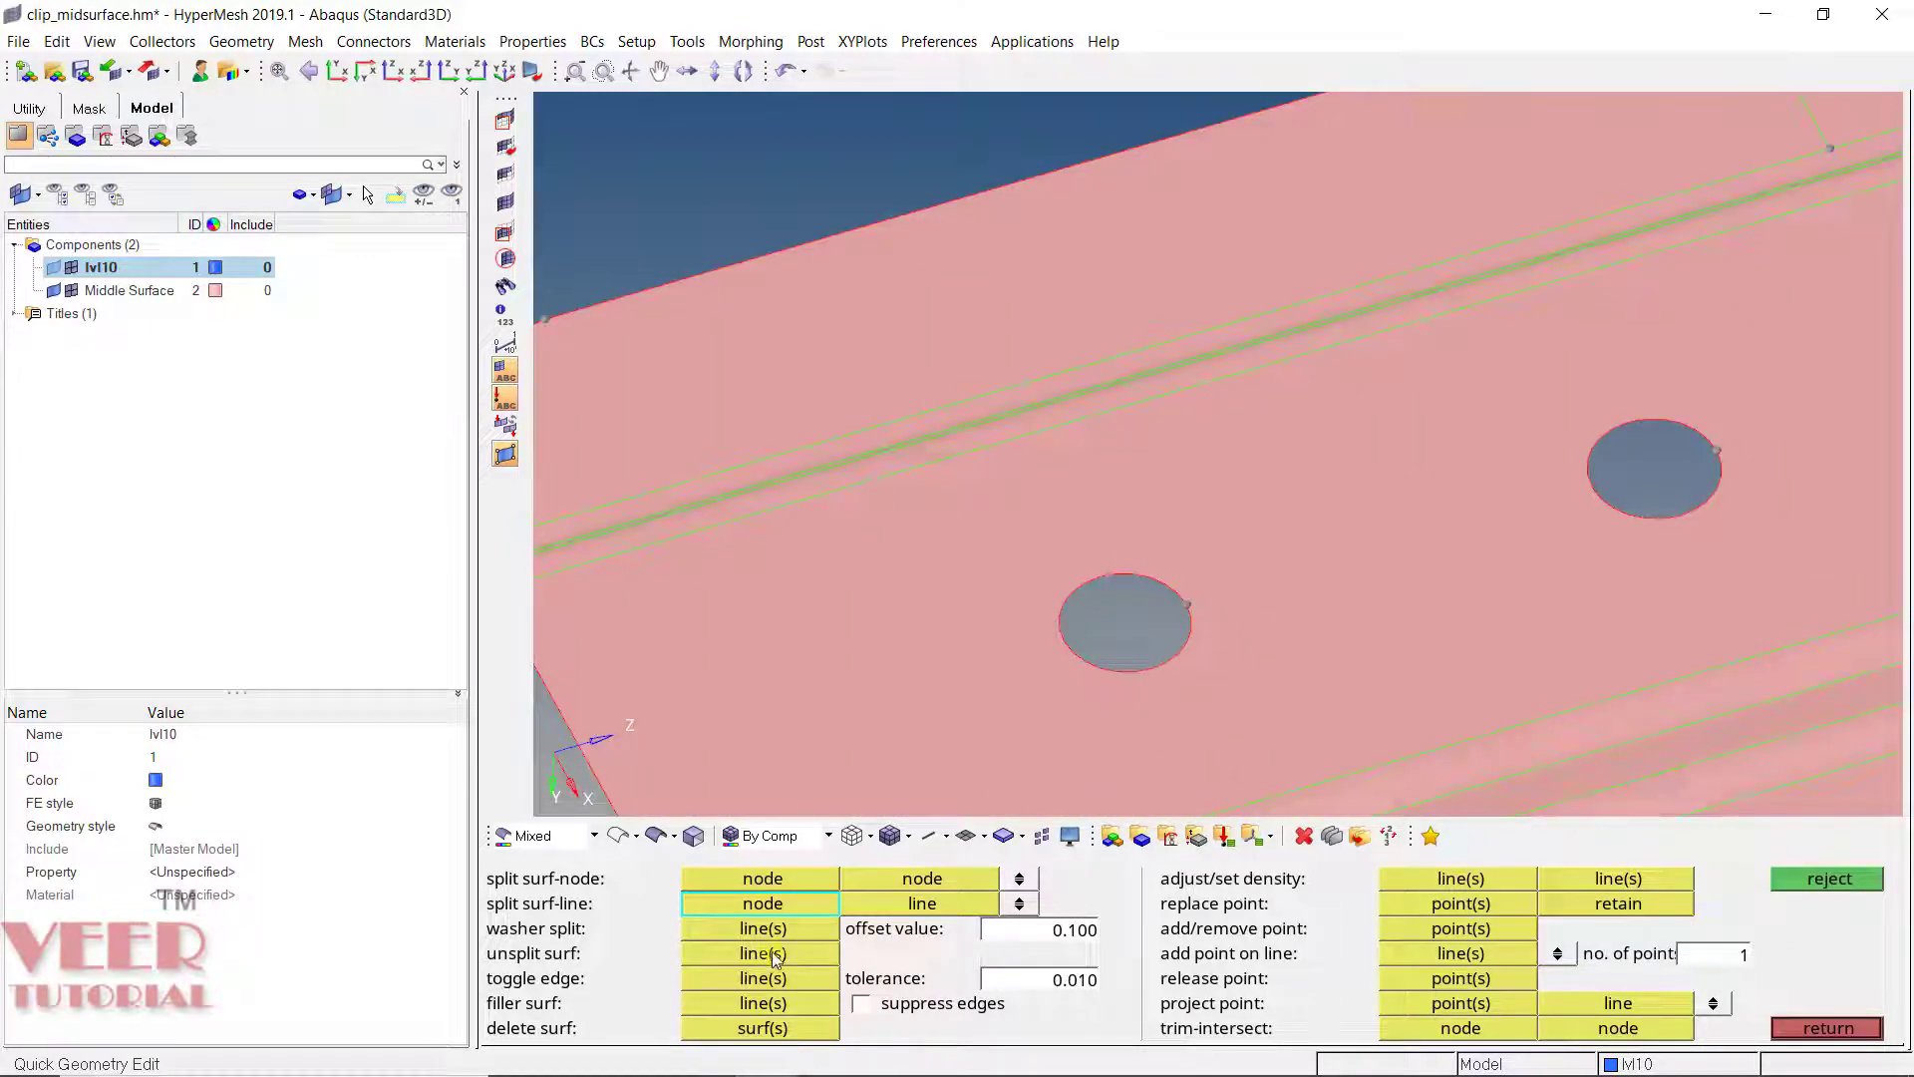
left_click(772, 933)
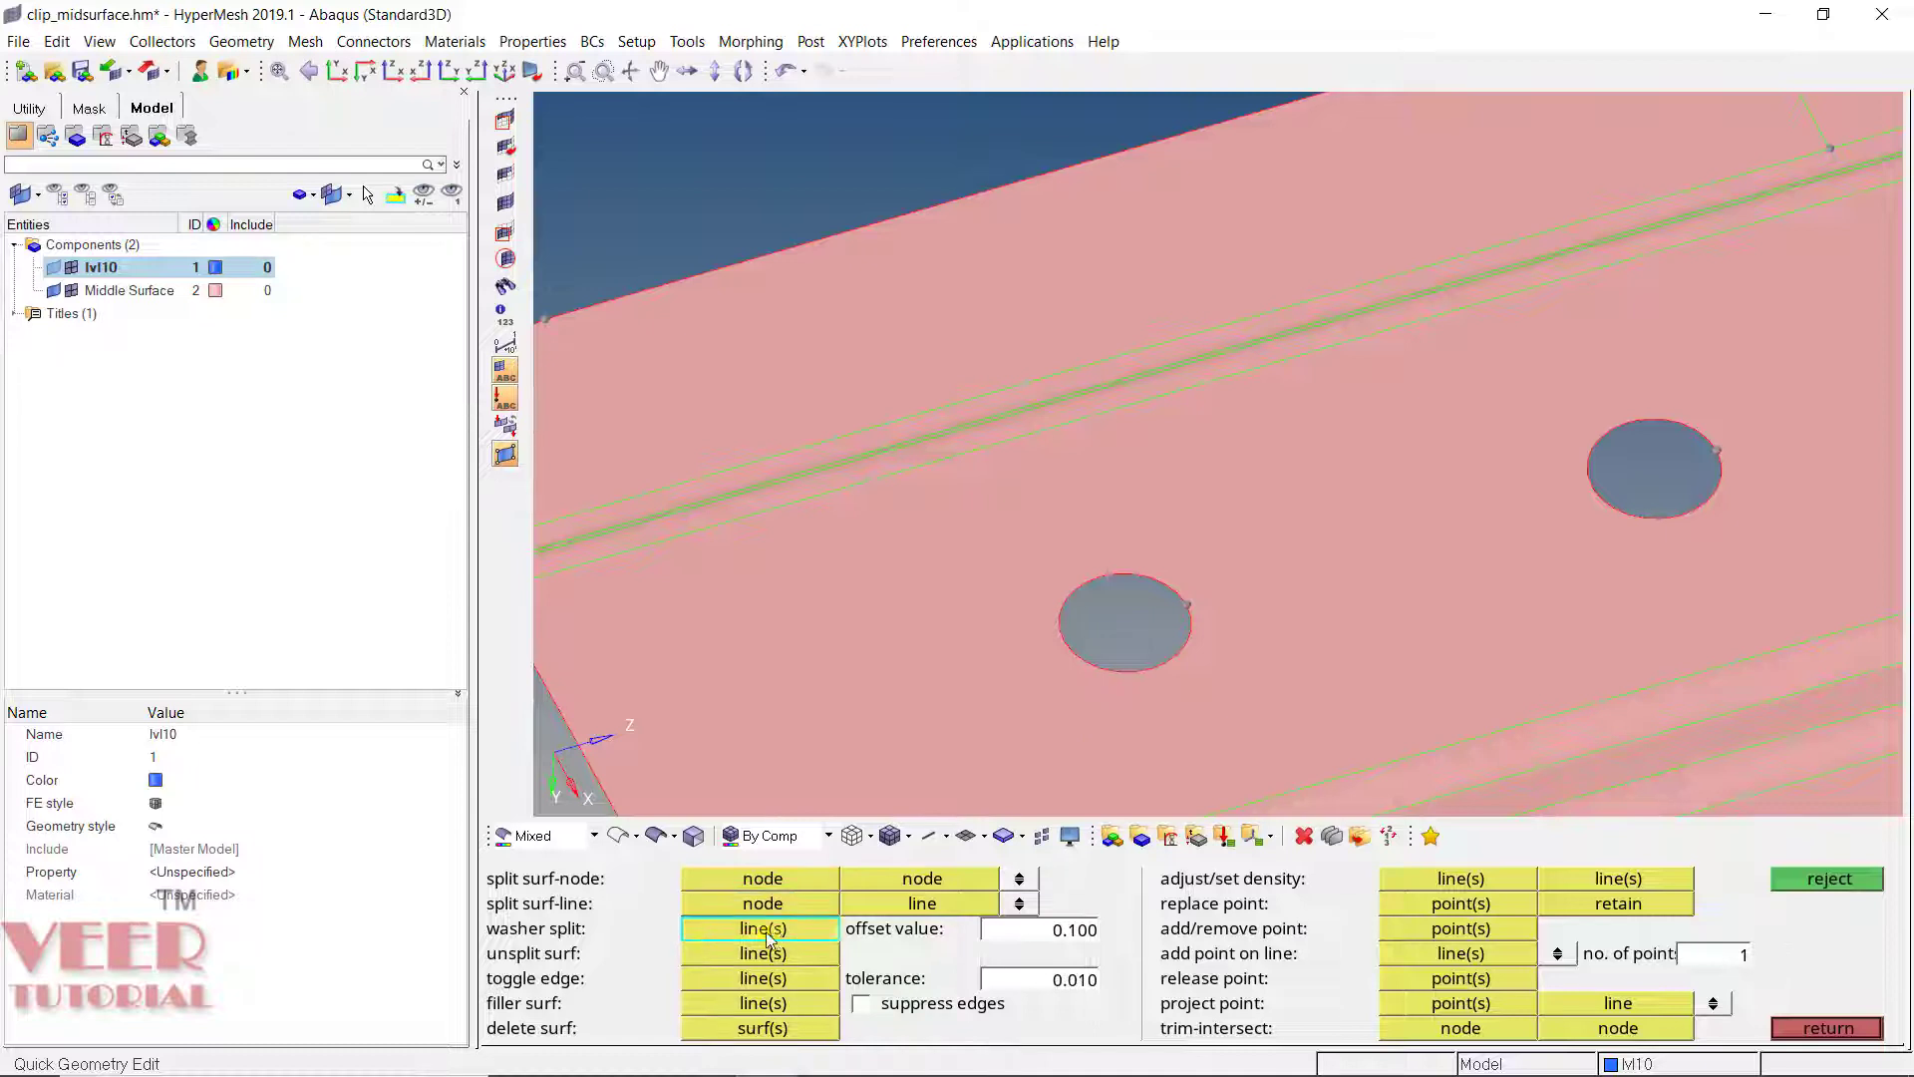
left_click(1082, 937)
type("1")
left_click(1155, 575)
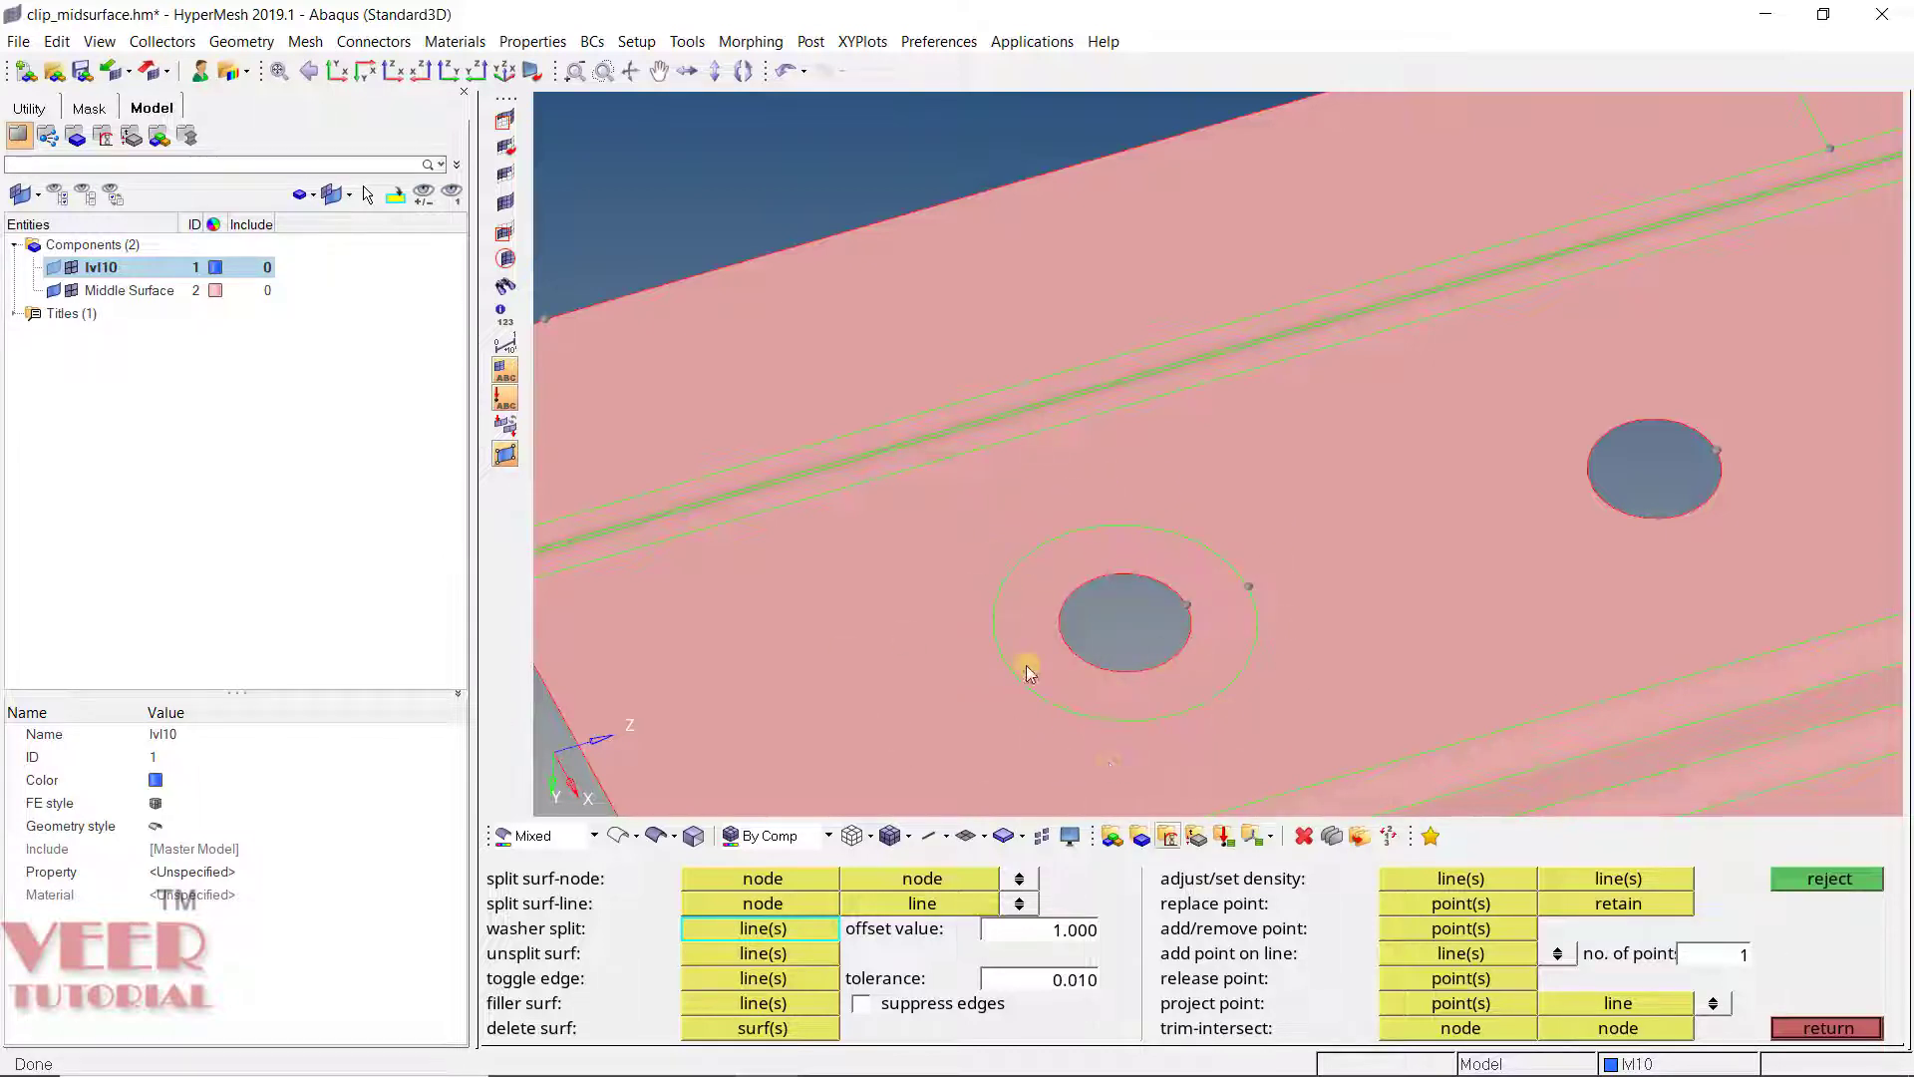
left_click_drag(1290, 586, 1408, 619, "ctrl")
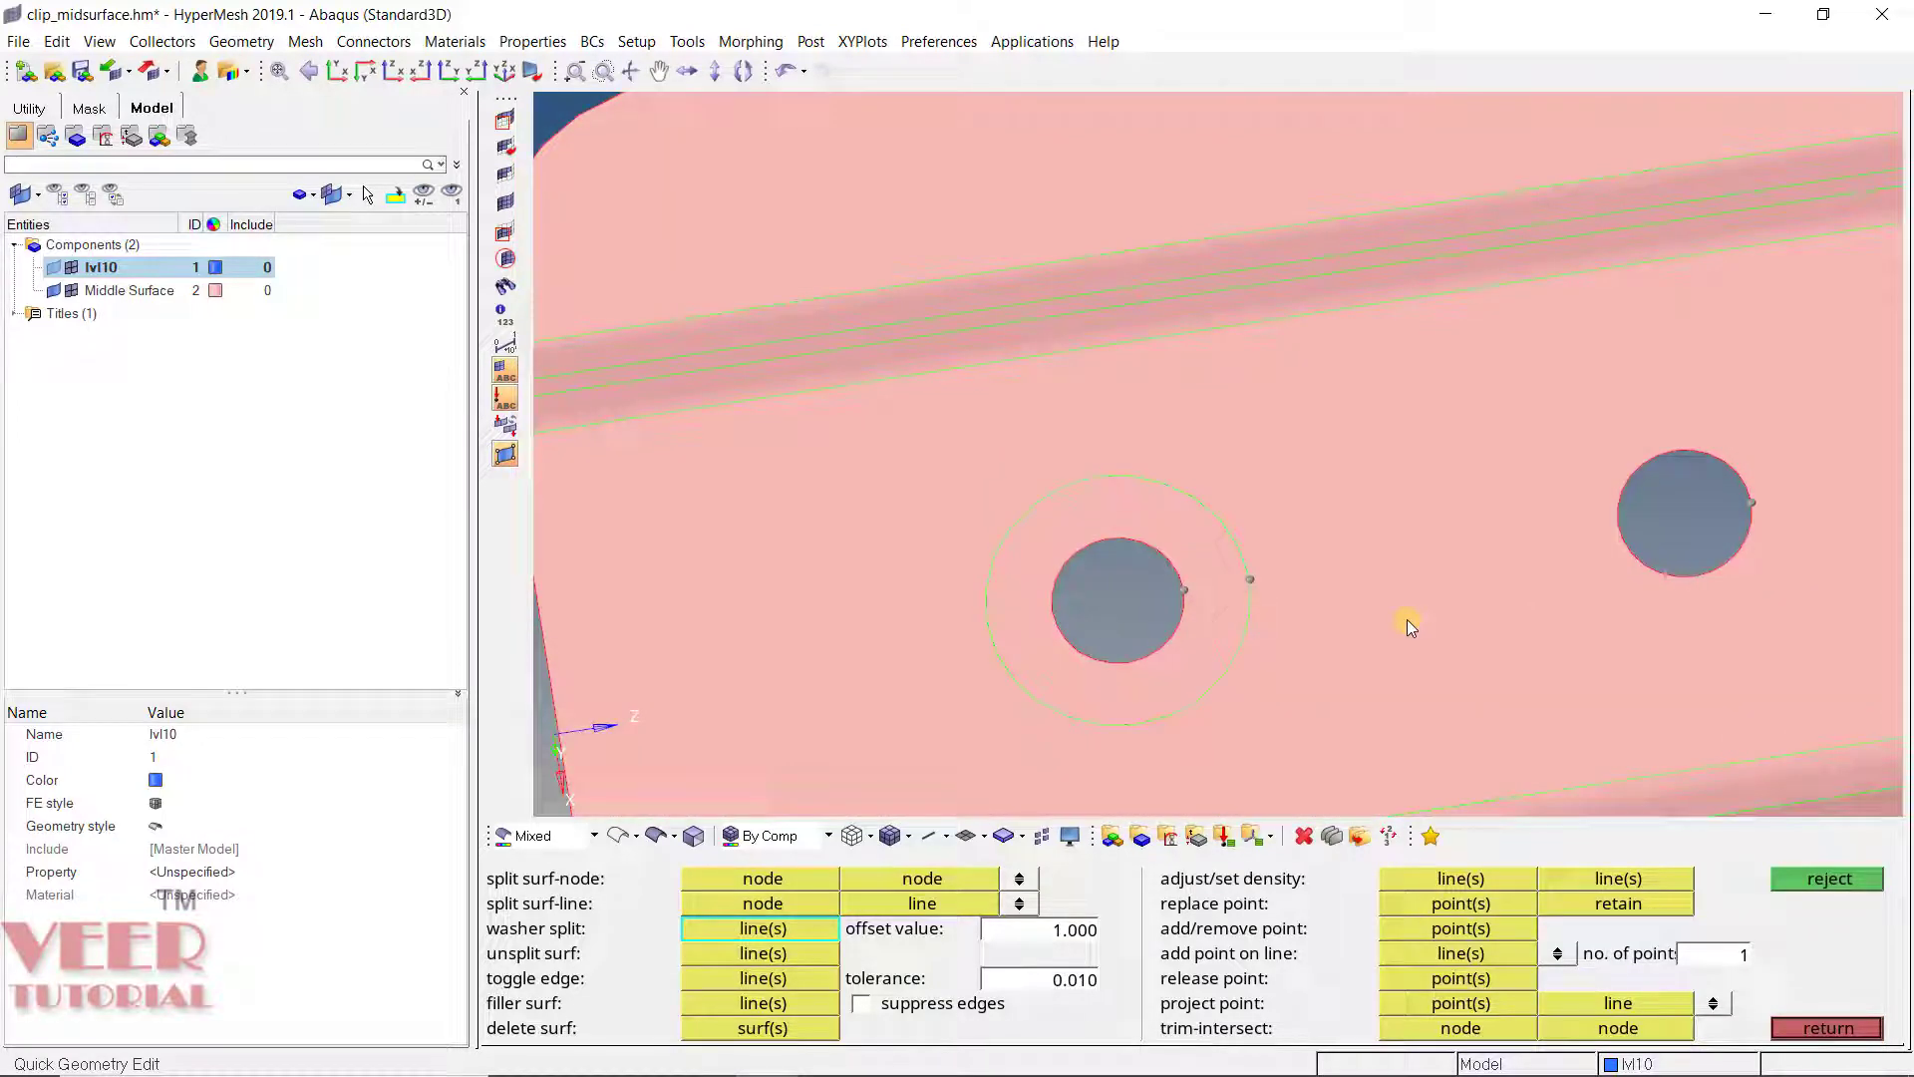
scroll(1408, 619, "down", 2)
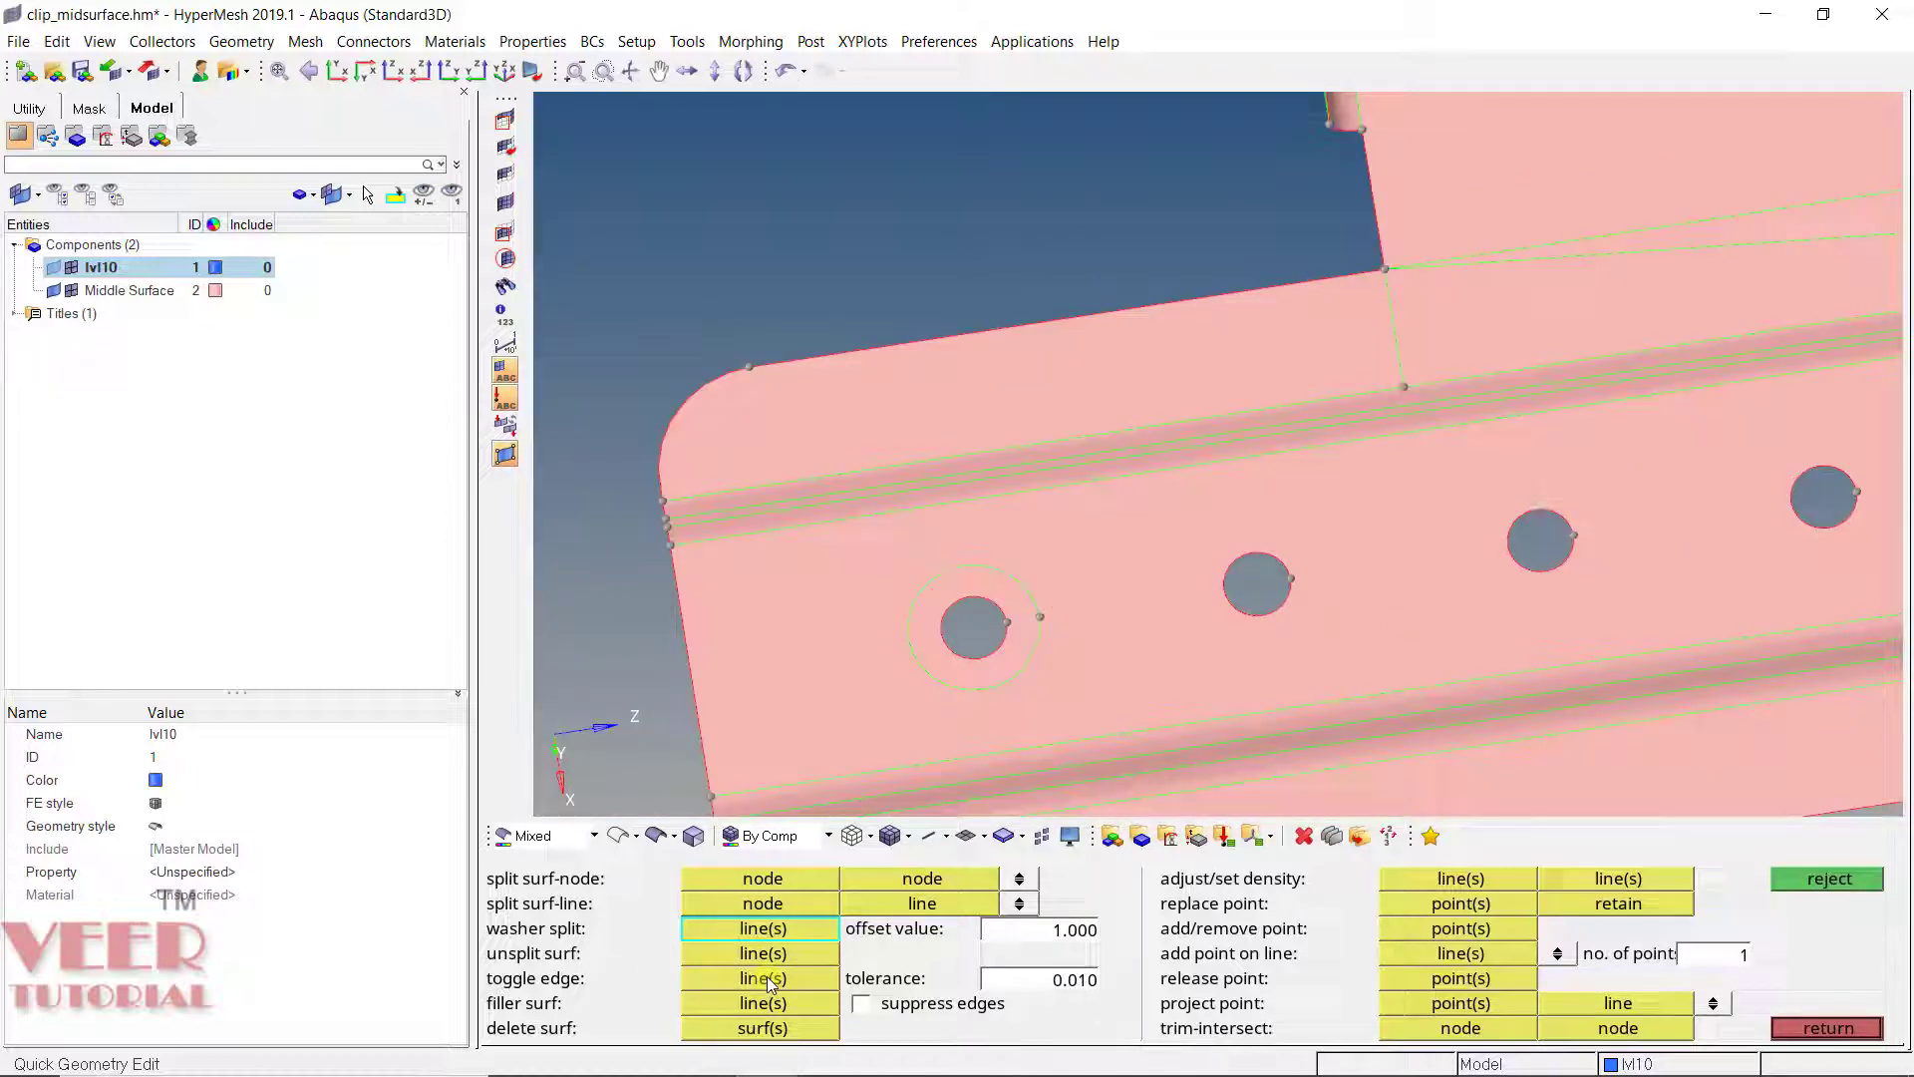
Step: Suppress the two inner lines of the flange's lower bead with toggle edge
left_click(768, 977)
scroll(863, 649, "down", 3)
scroll(801, 610, "up", 8)
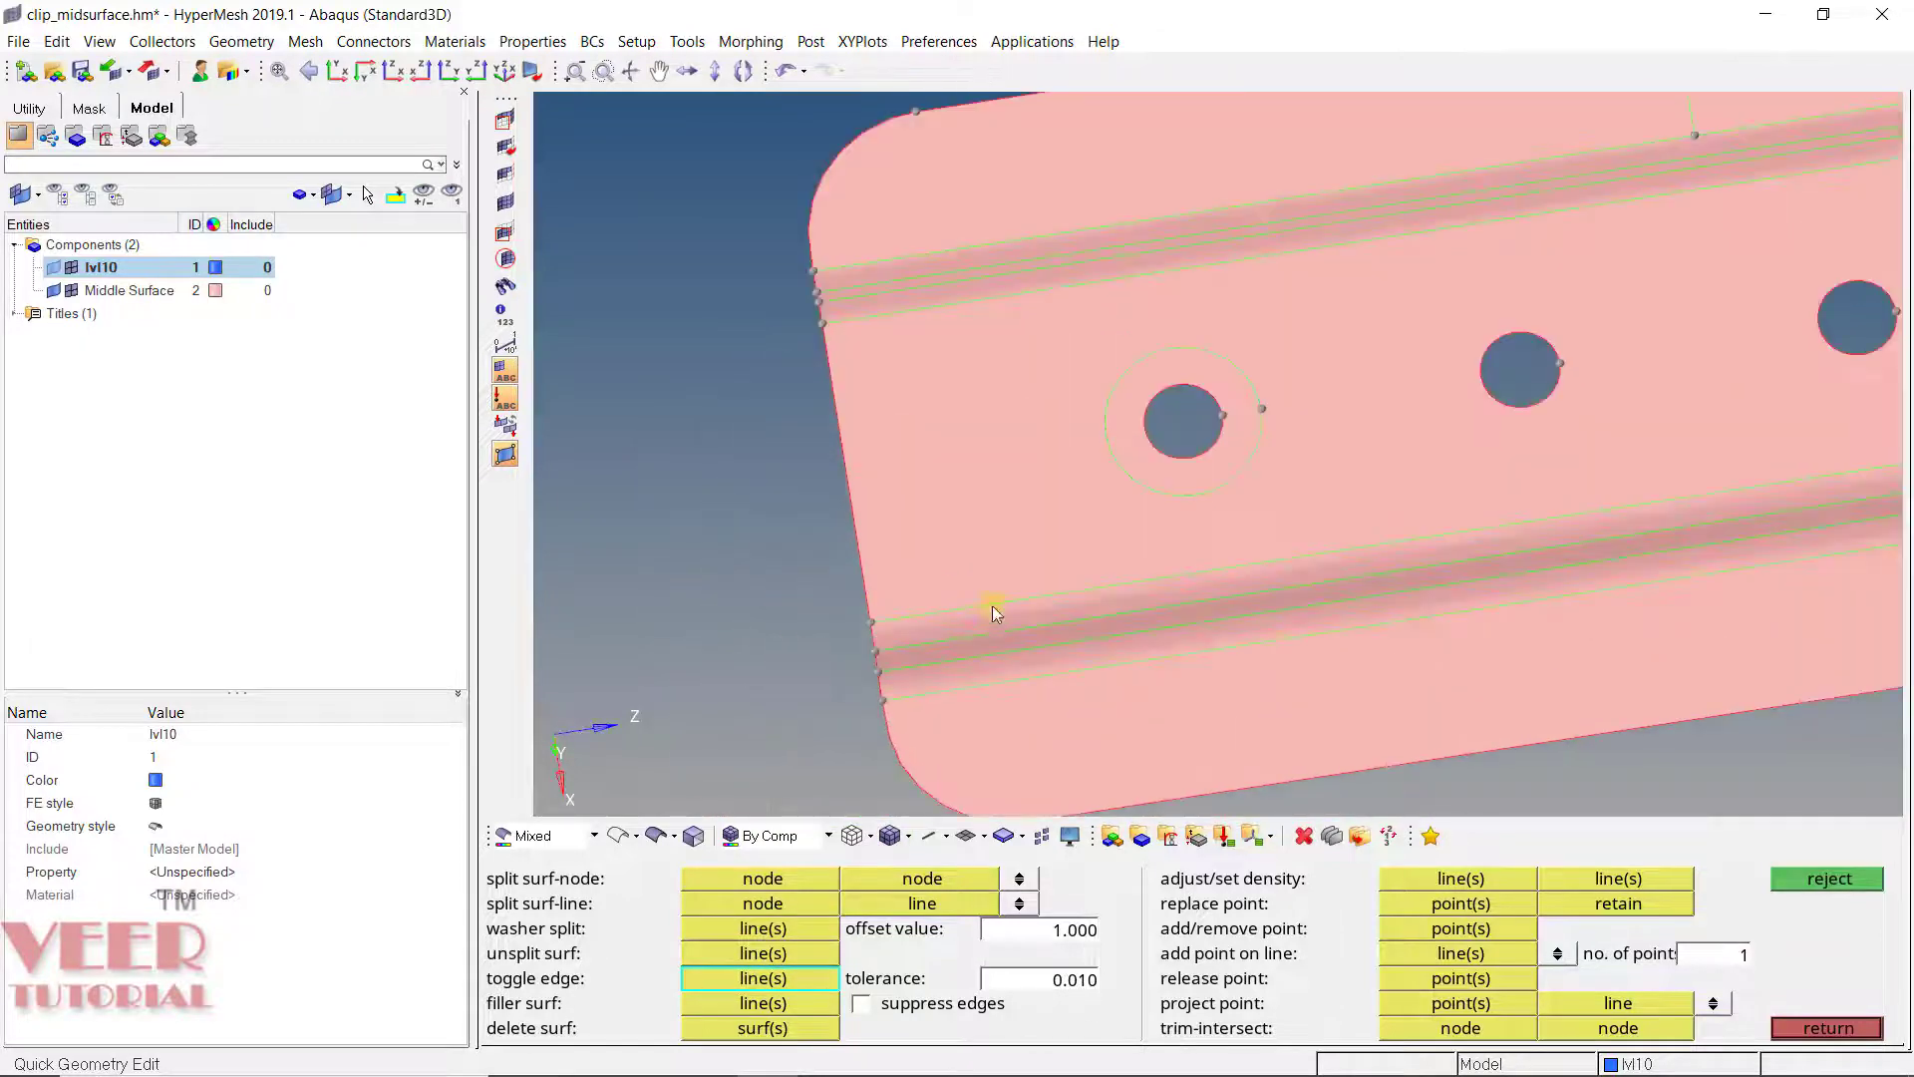
scroll(942, 684, "down", 6)
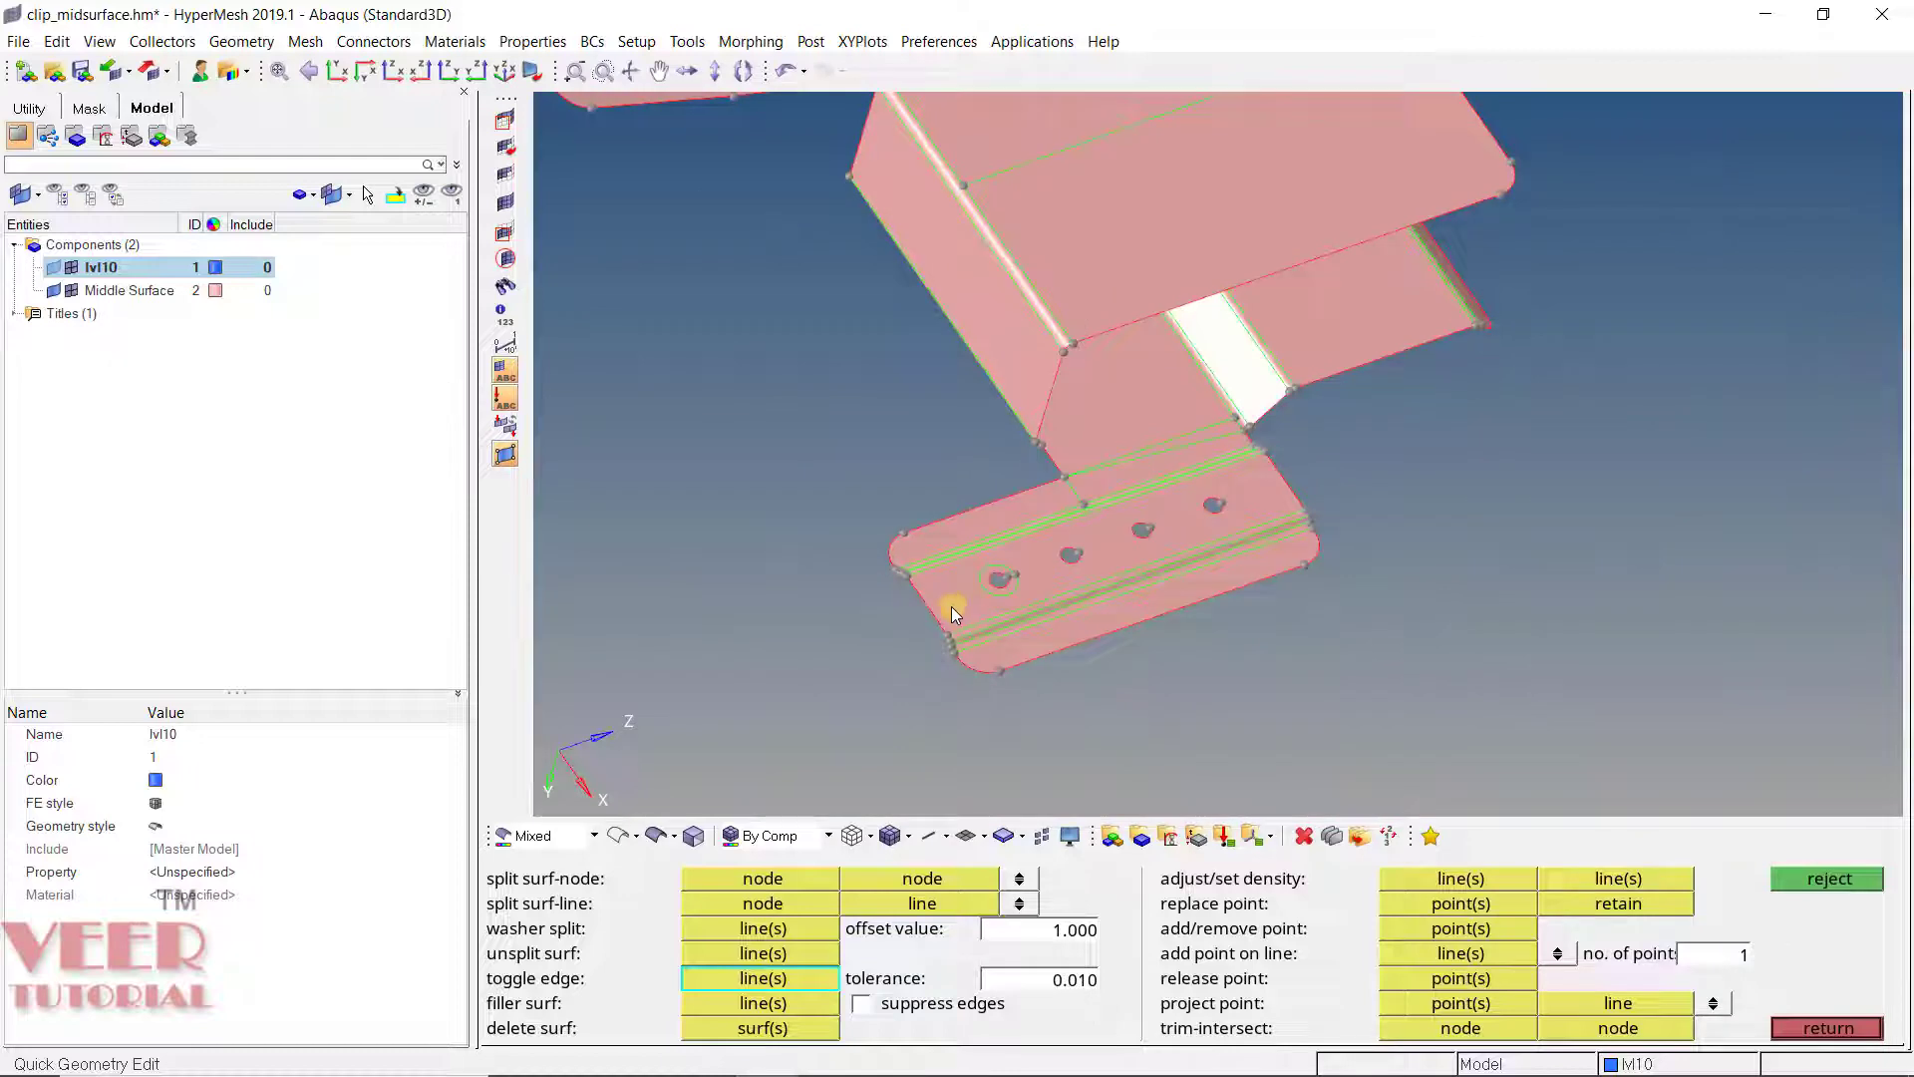
scroll(965, 650, "up", 8)
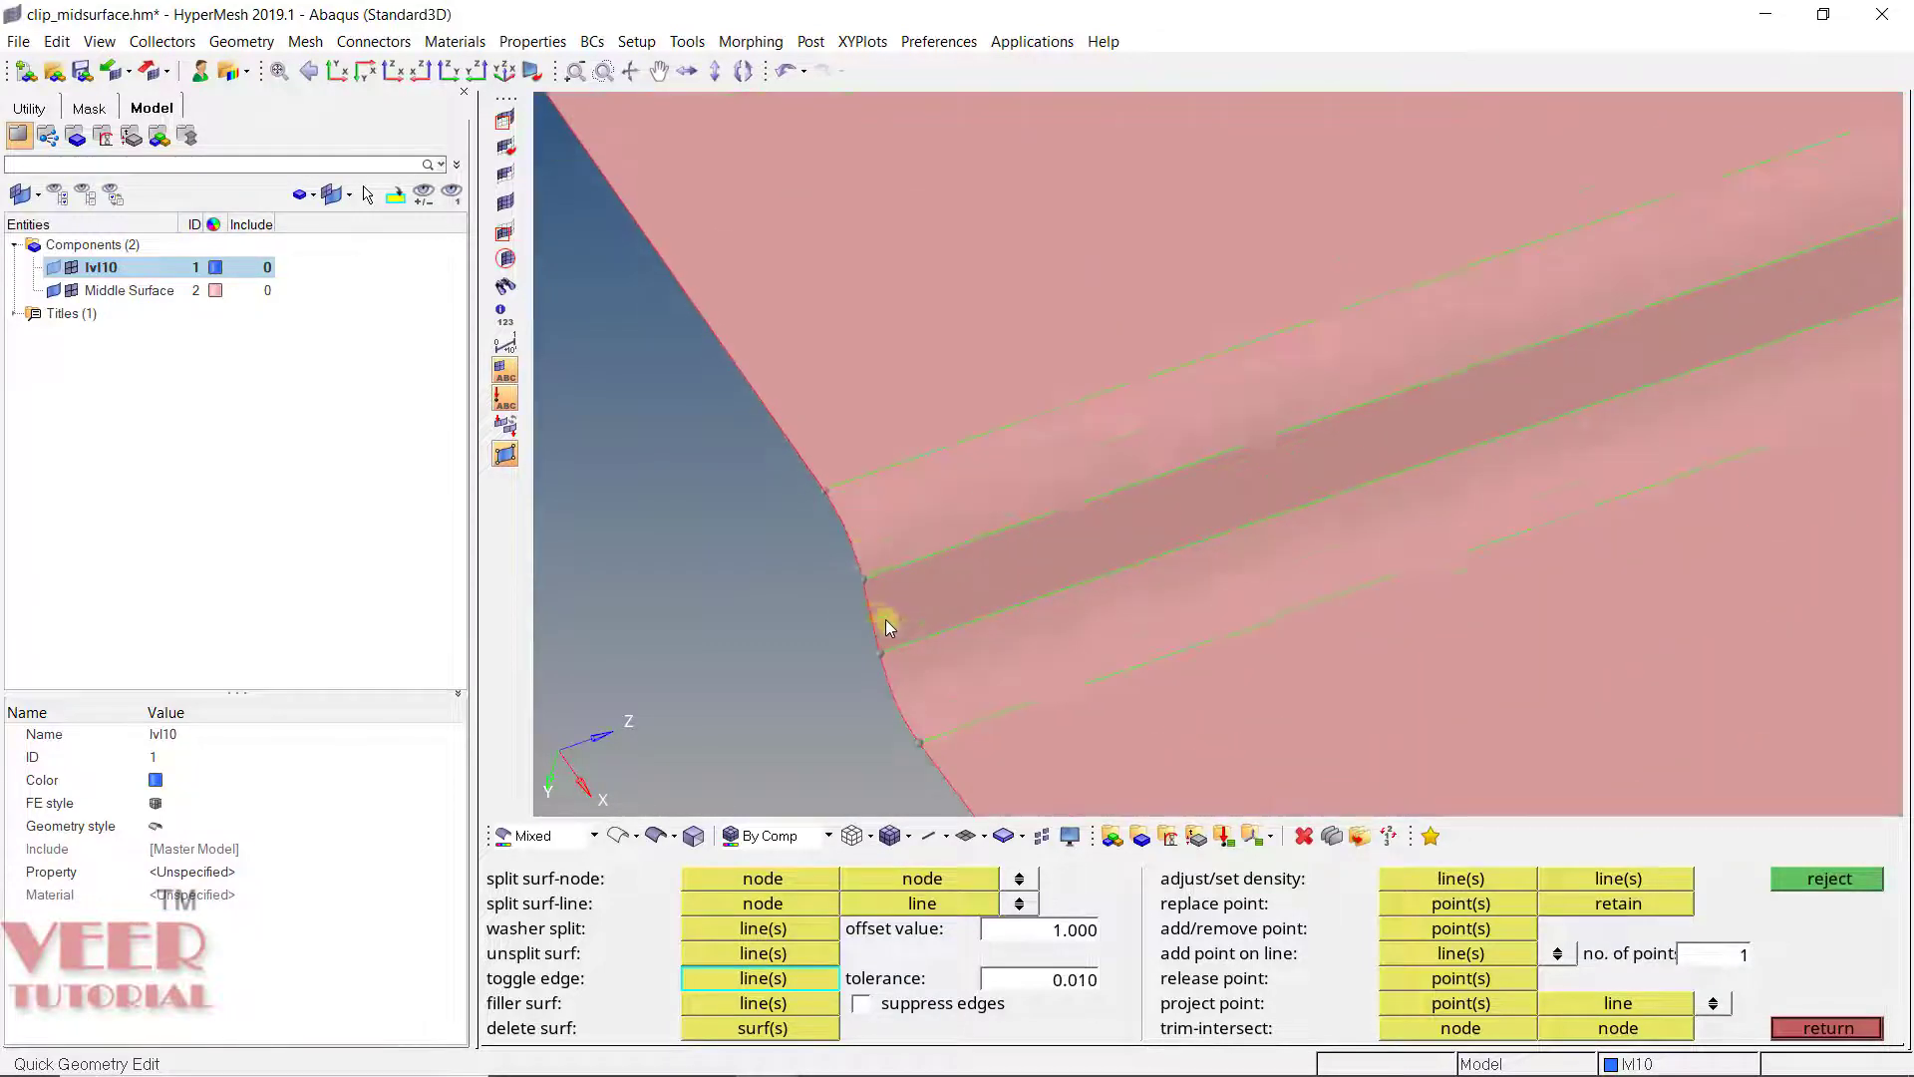
left_click_drag(1021, 535, 1085, 541, "ctrl")
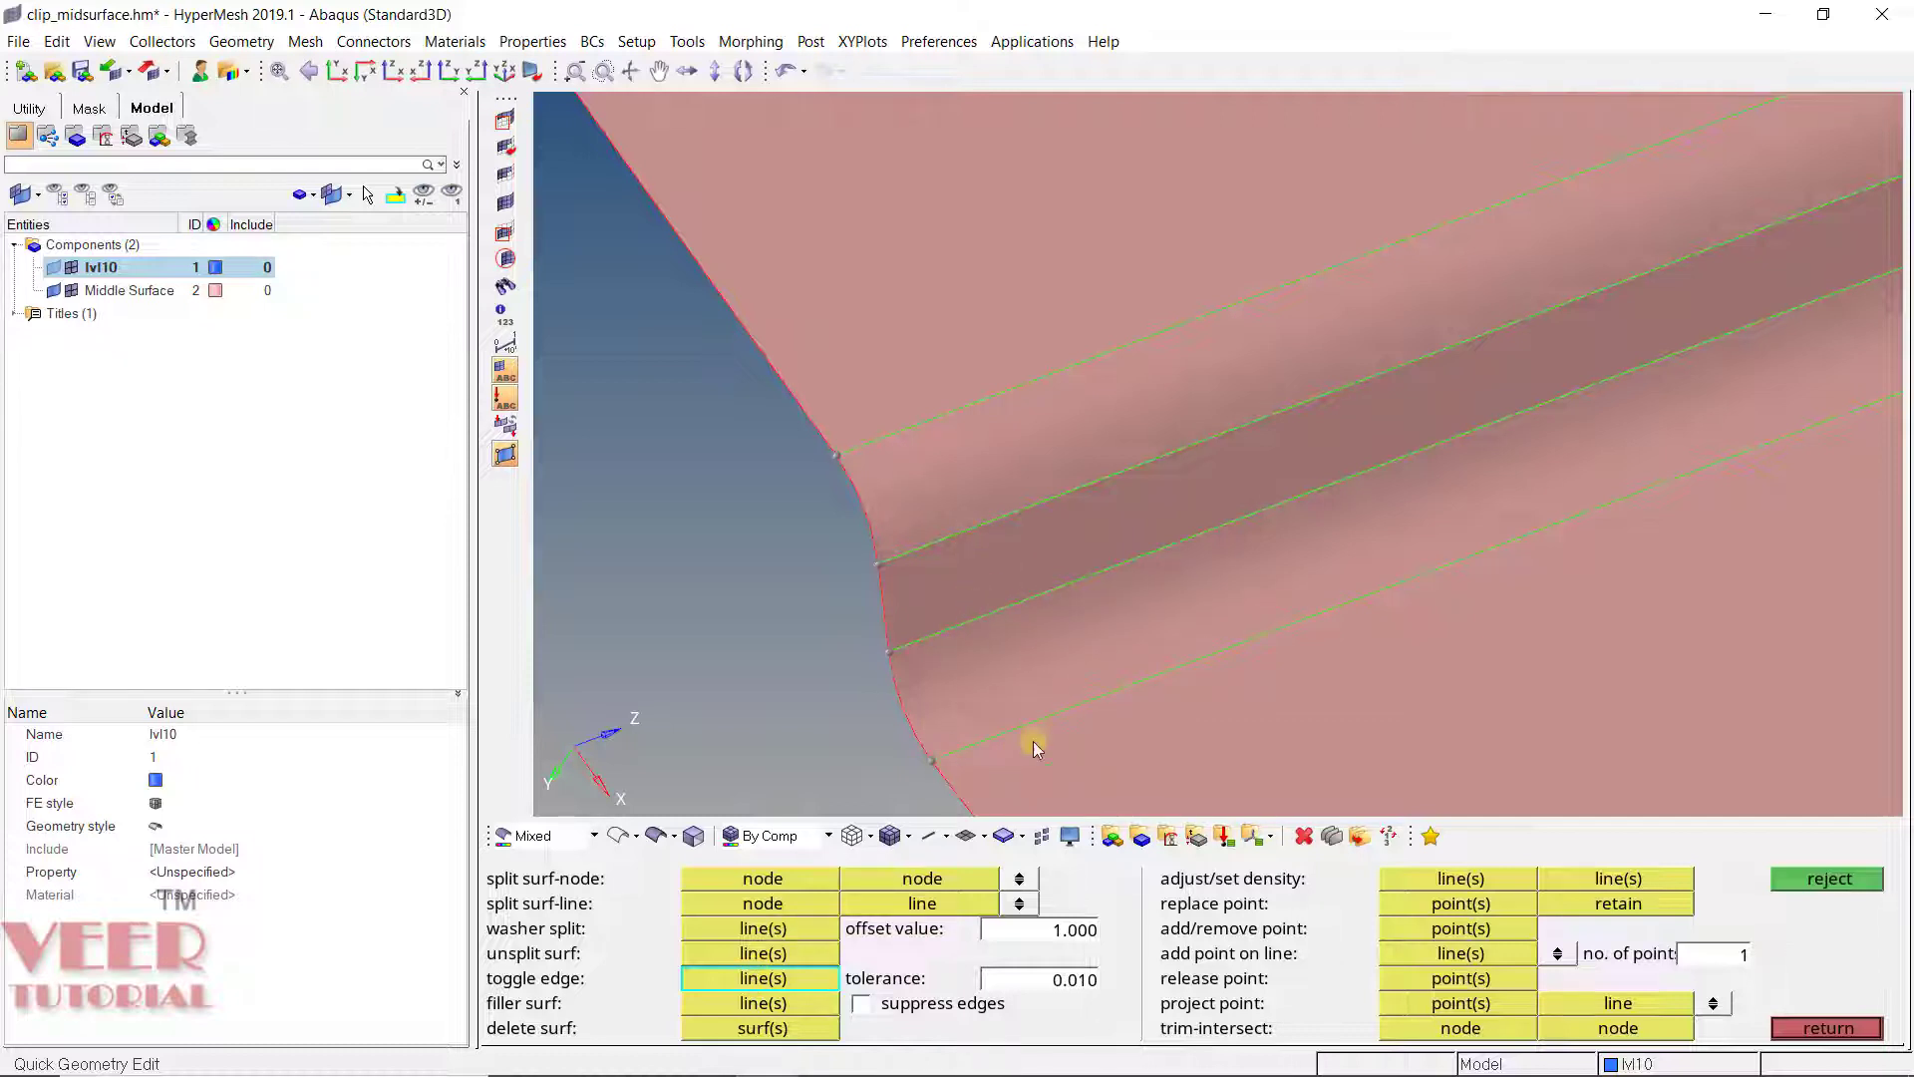
left_click(1027, 594)
left_click(1015, 505)
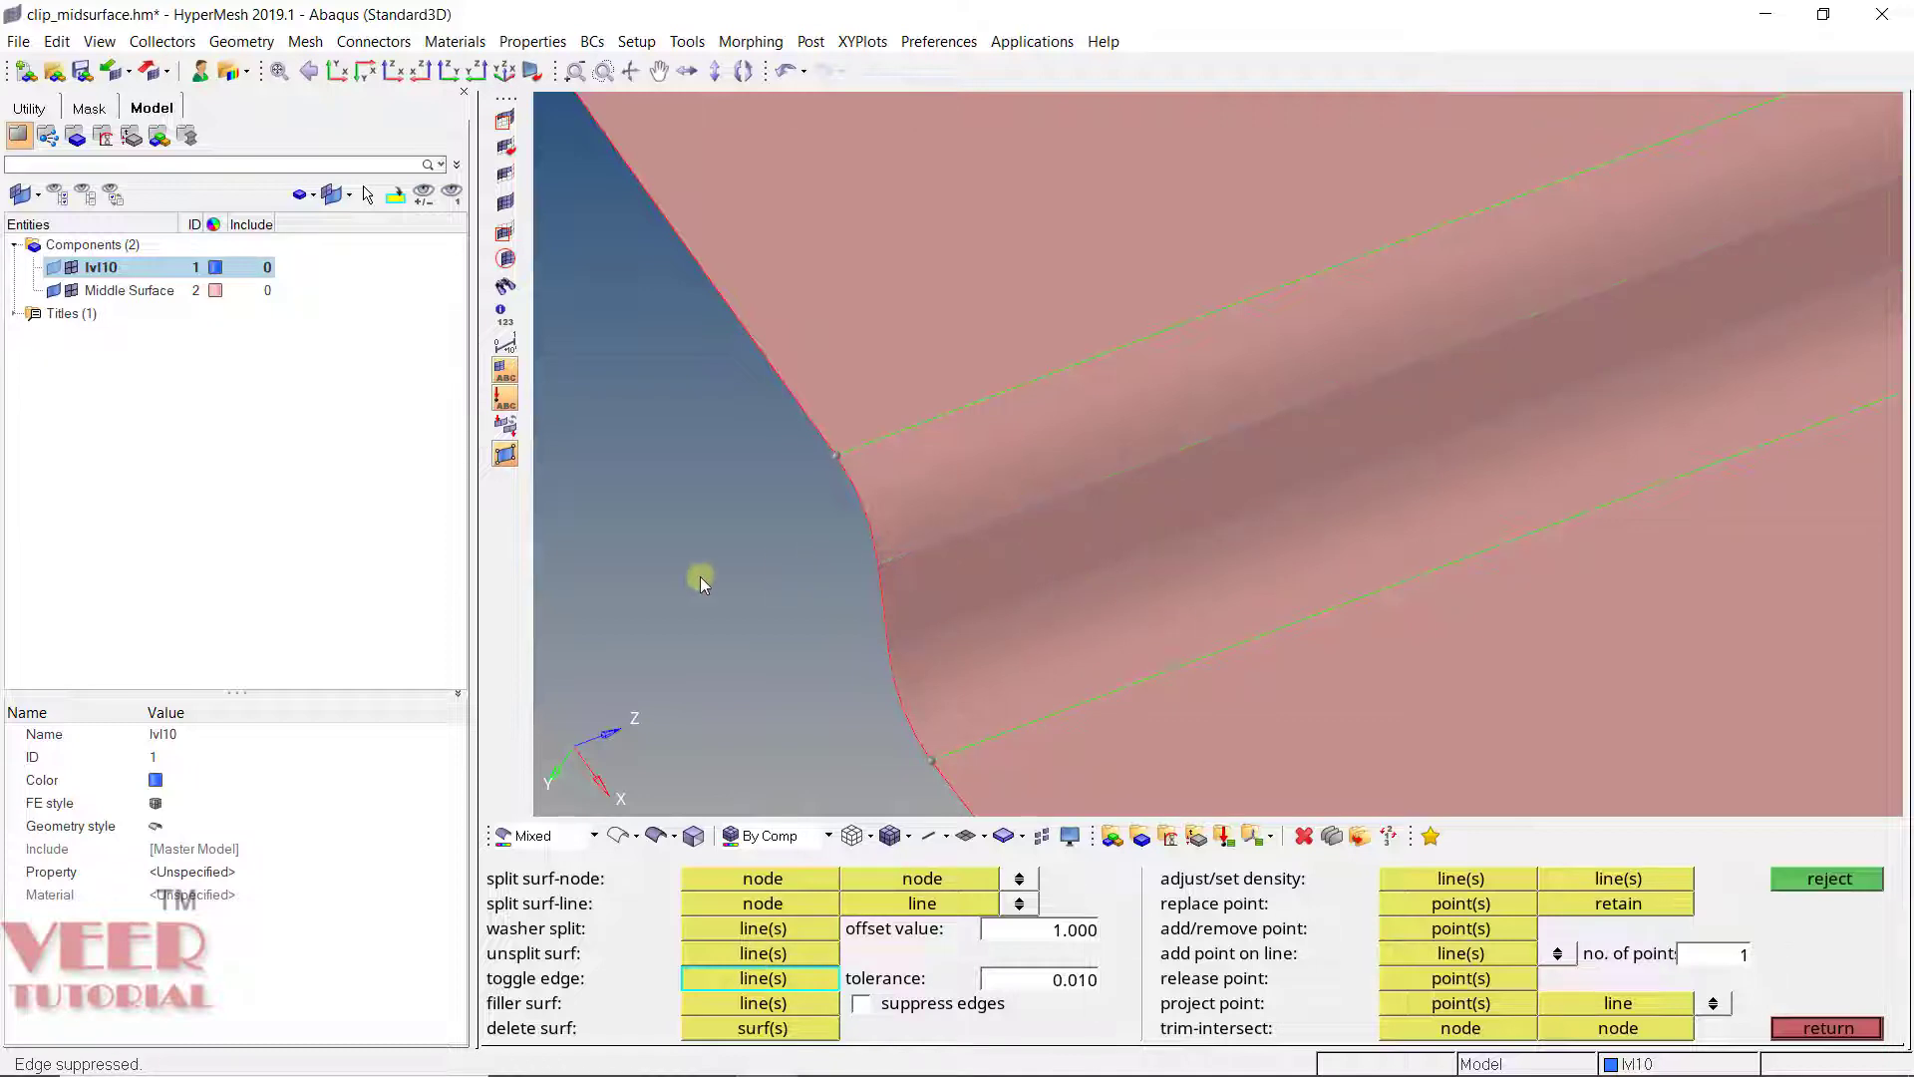
Step: Restore the two suppressed inner lines of the lower bead with toggle edge
scroll(702, 576, "down", 3)
left_click_drag(915, 572, 1038, 555, "ctrl")
scroll(821, 570, "up", 4)
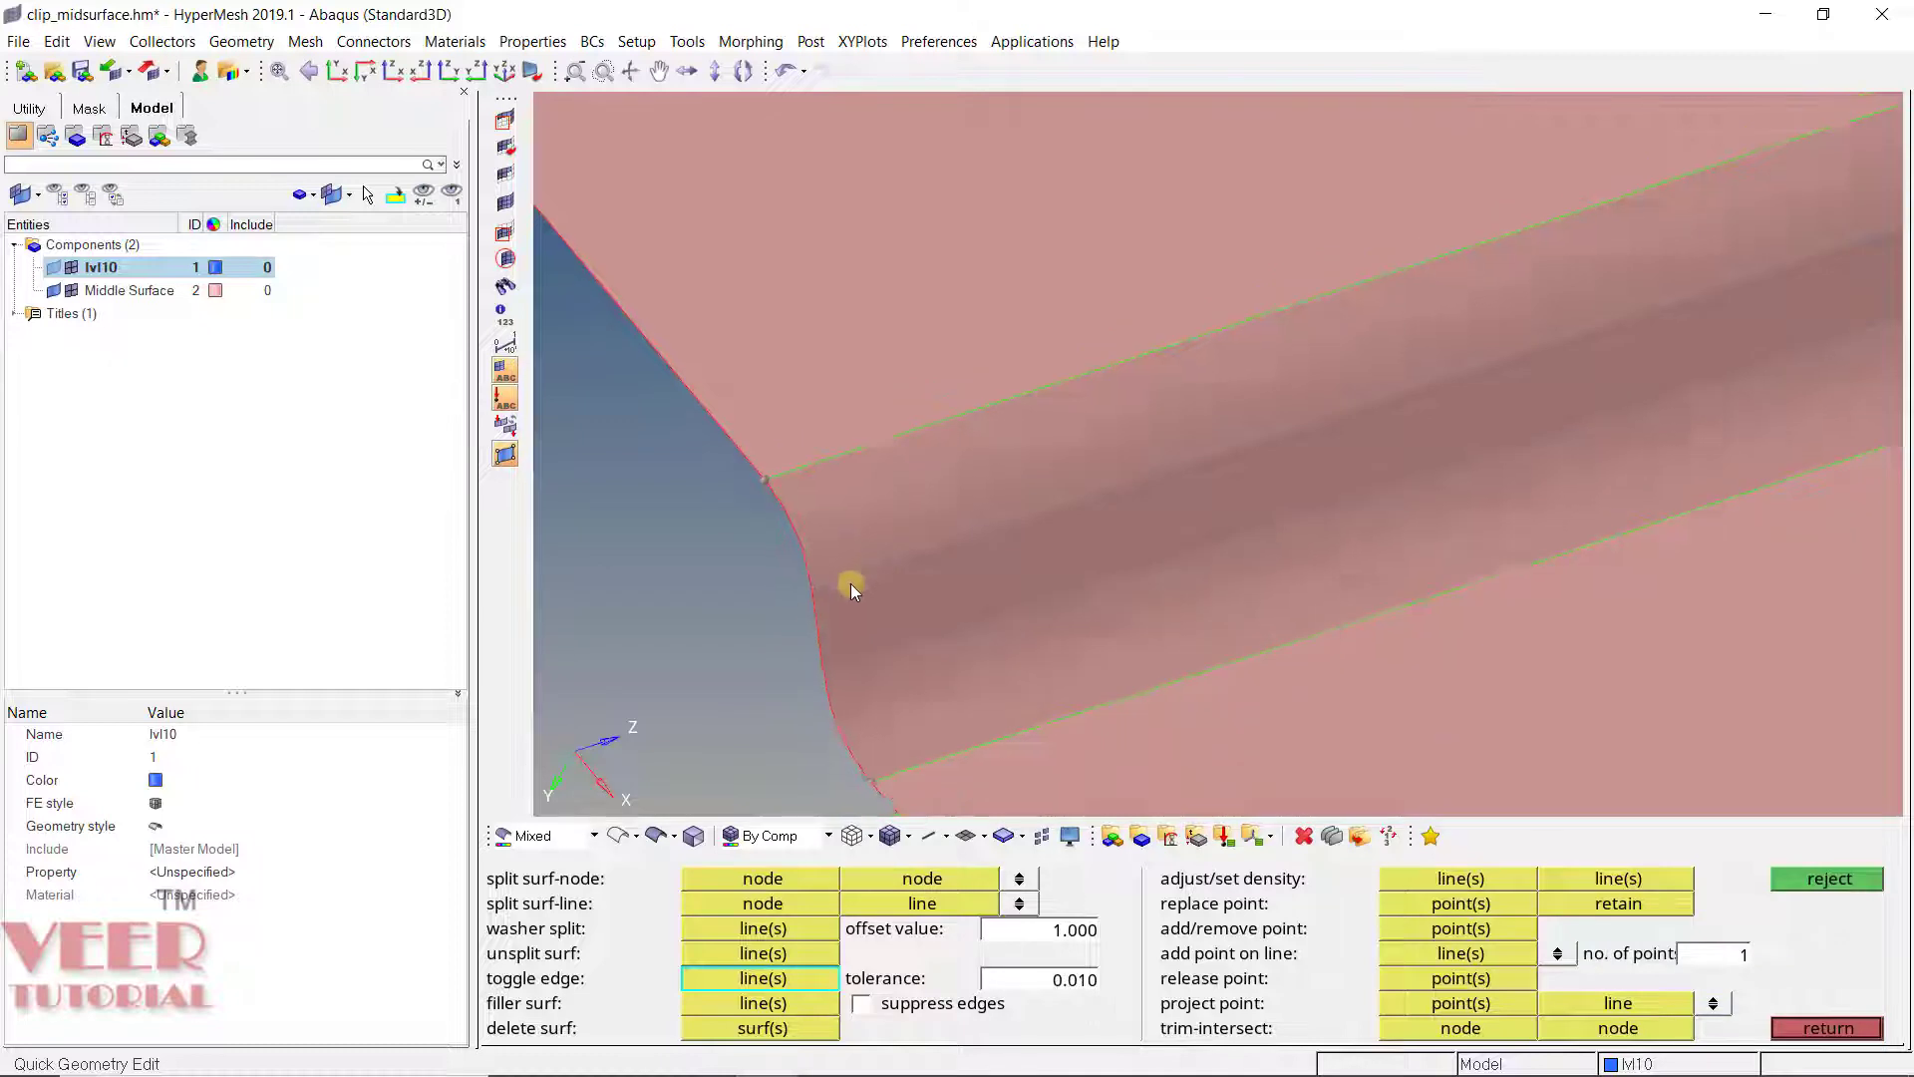
scroll(852, 586, "down", 2)
scroll(852, 590, "down", 2)
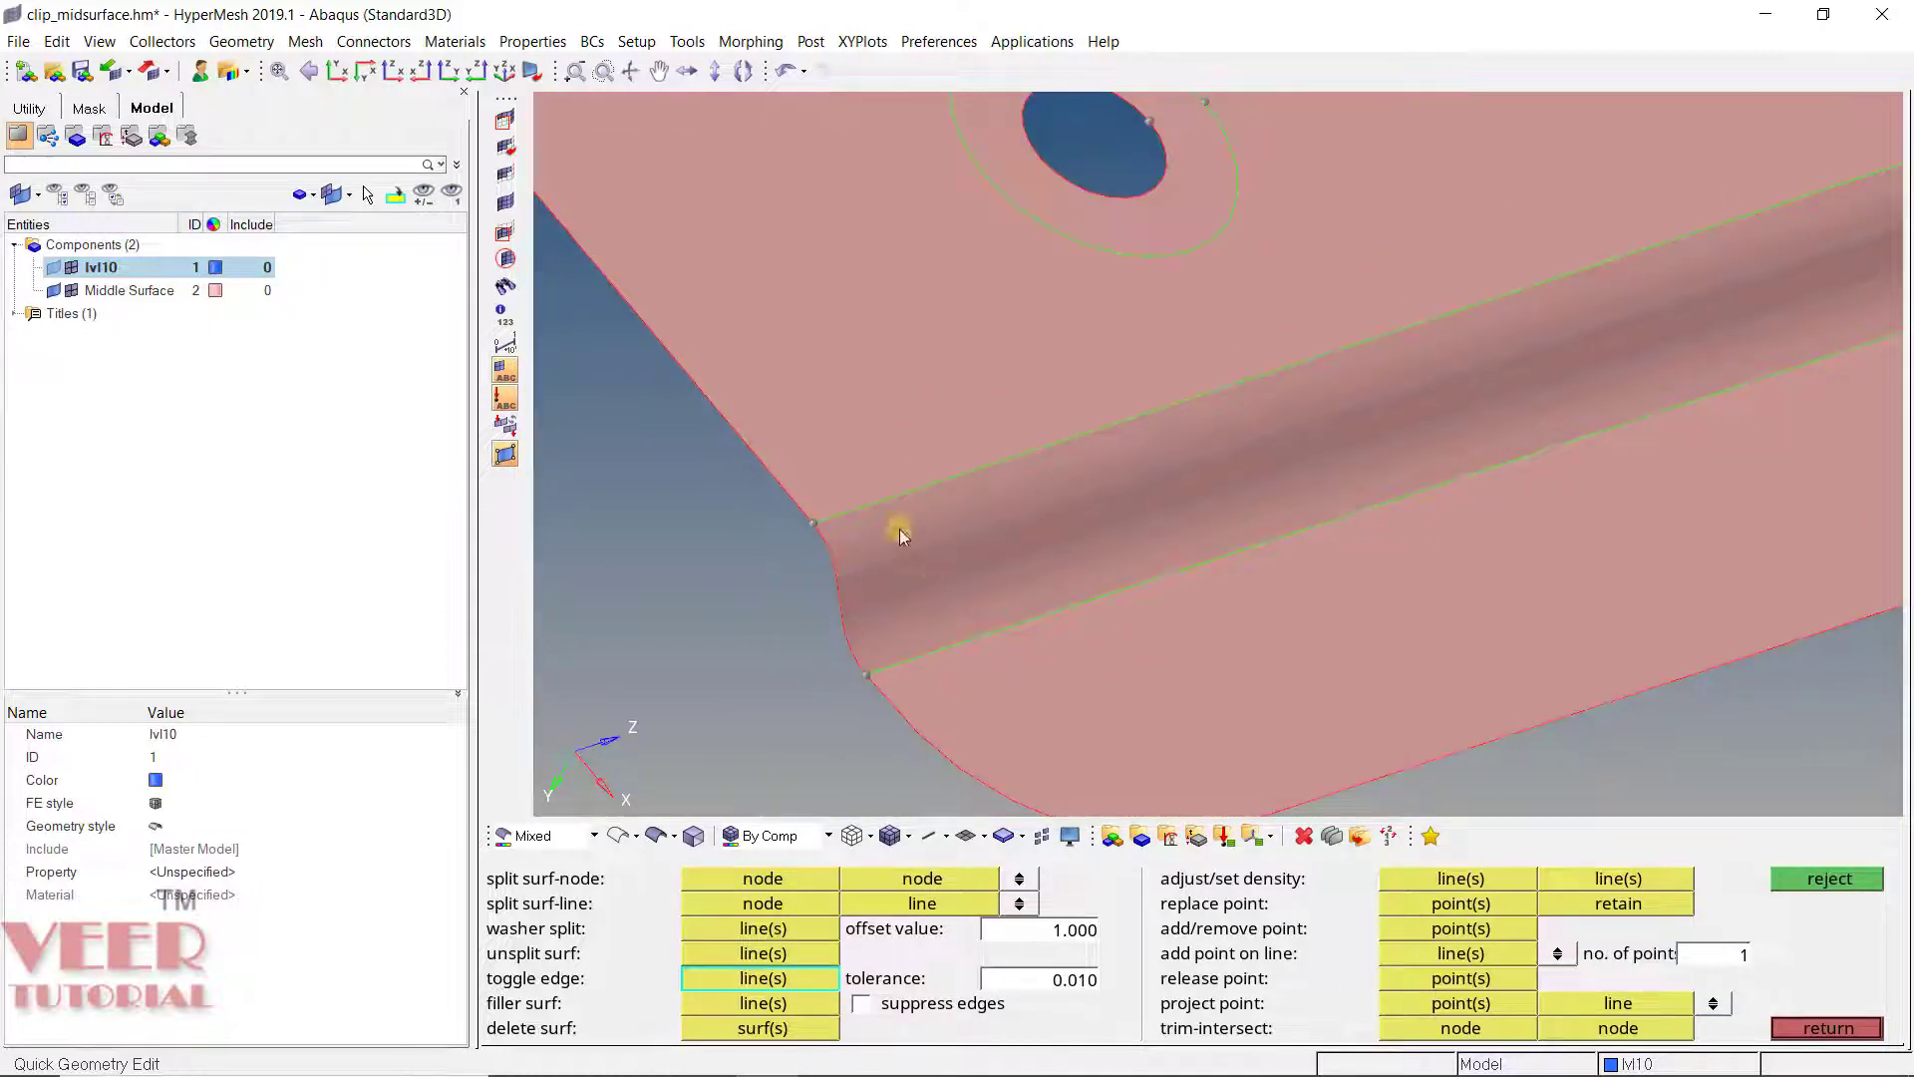
scroll(895, 551, "up", 2)
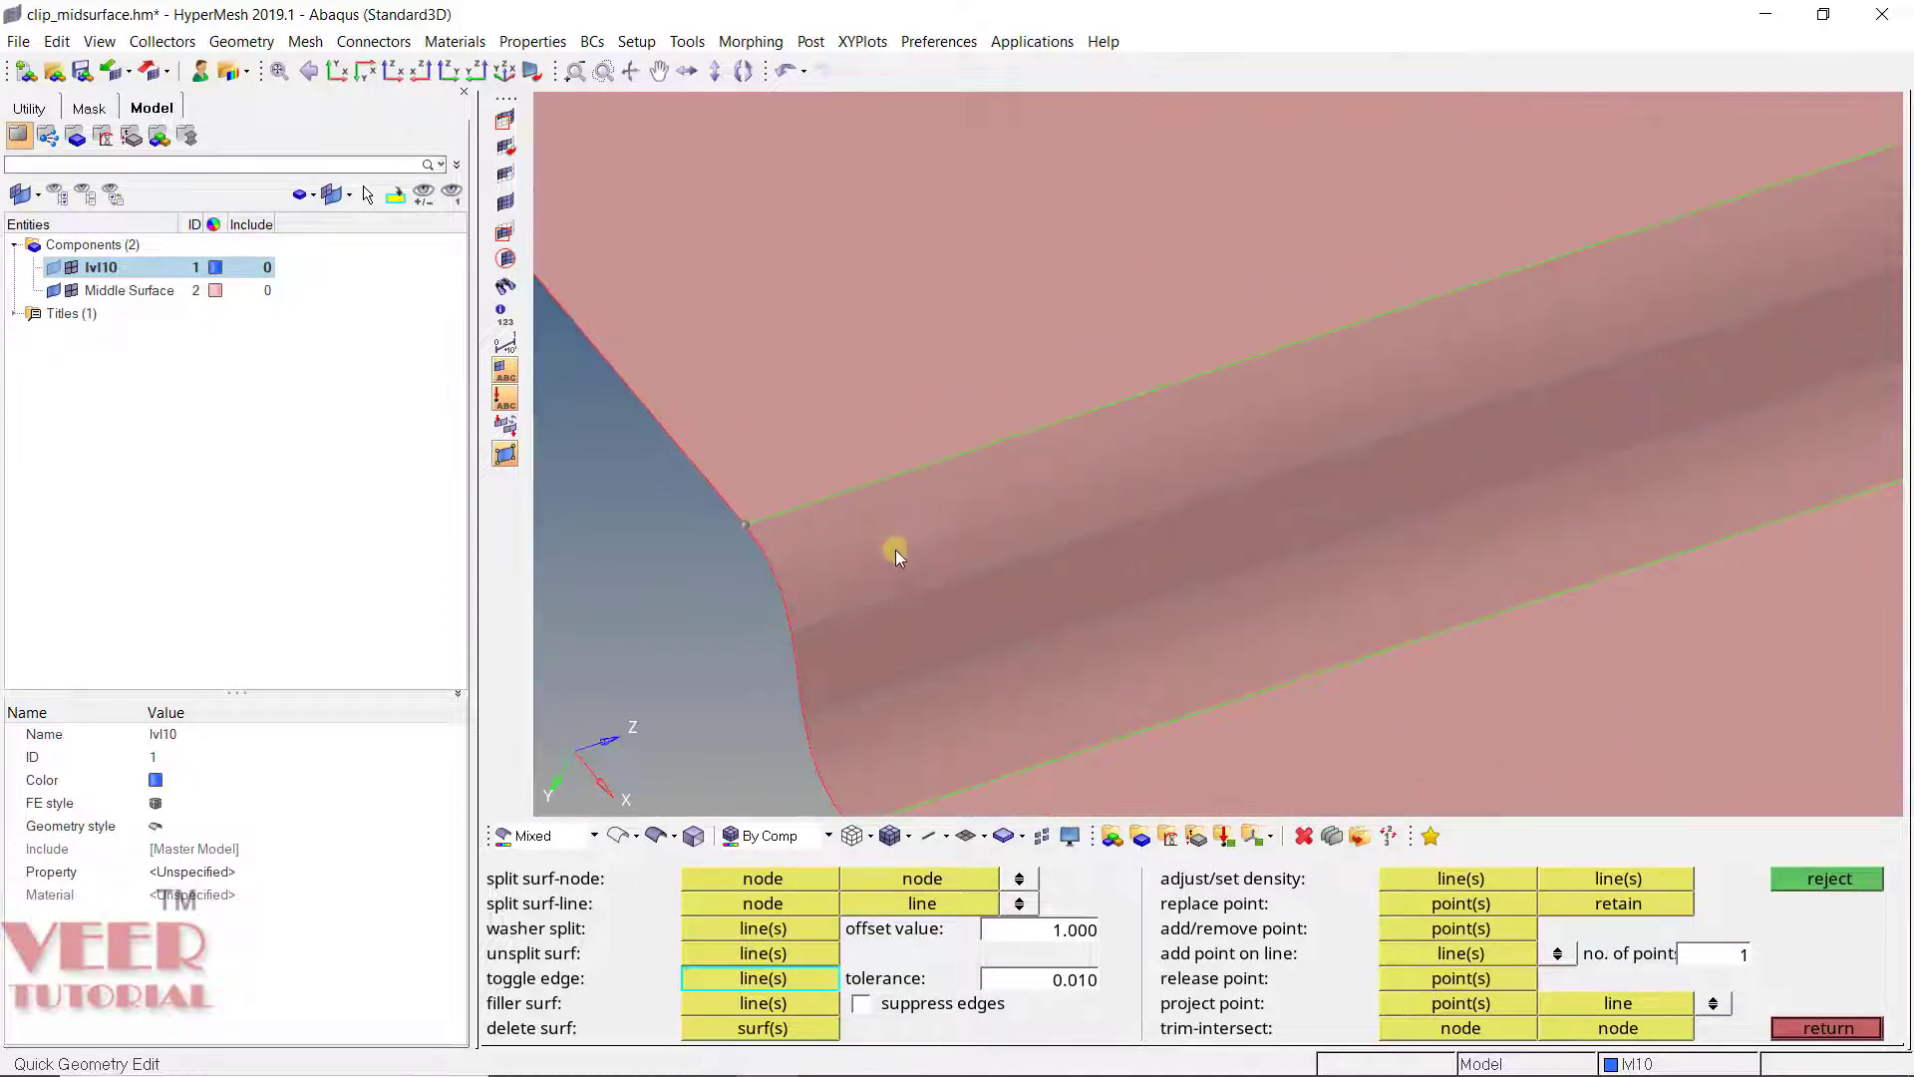
left_click(883, 602)
Step: Fill the hole next to the washer-split hole with a filler surface
left_click(762, 1004)
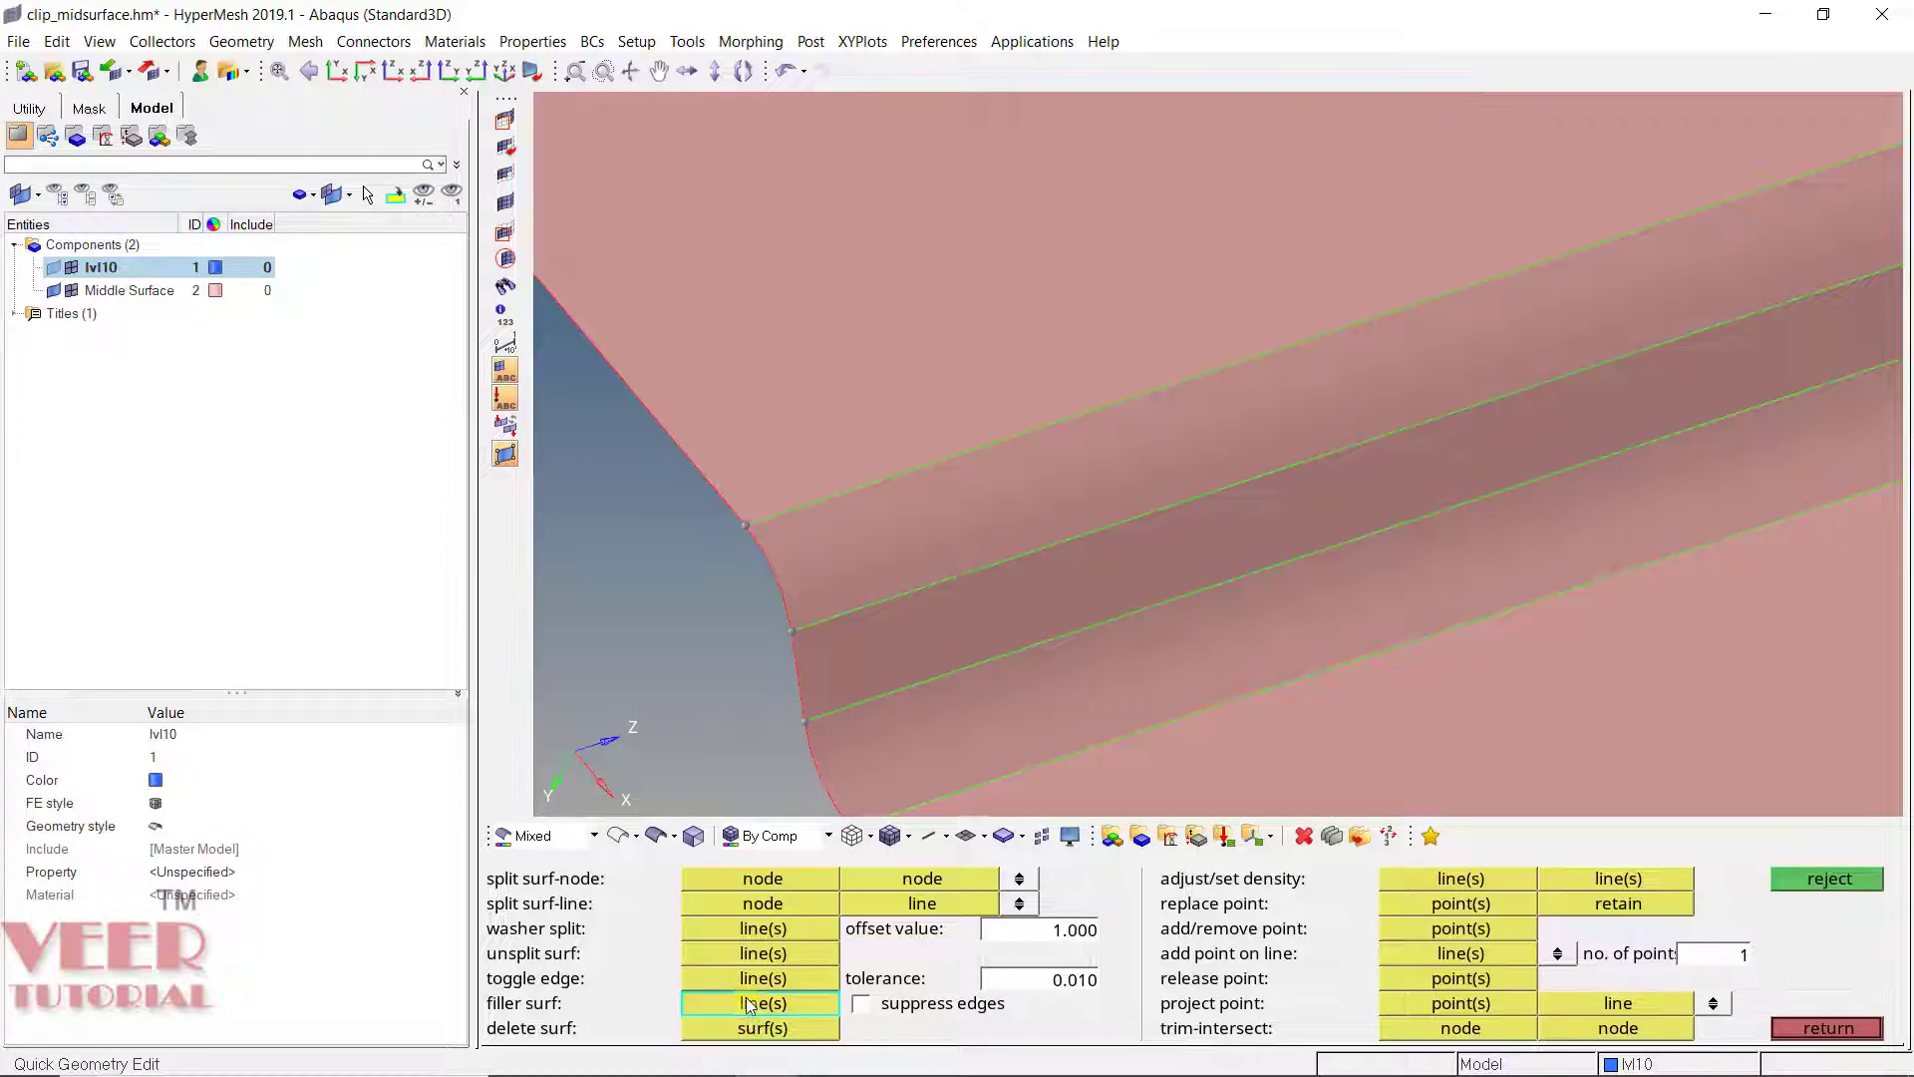
scroll(684, 658, "down", 5)
scroll(1007, 391, "up", 4)
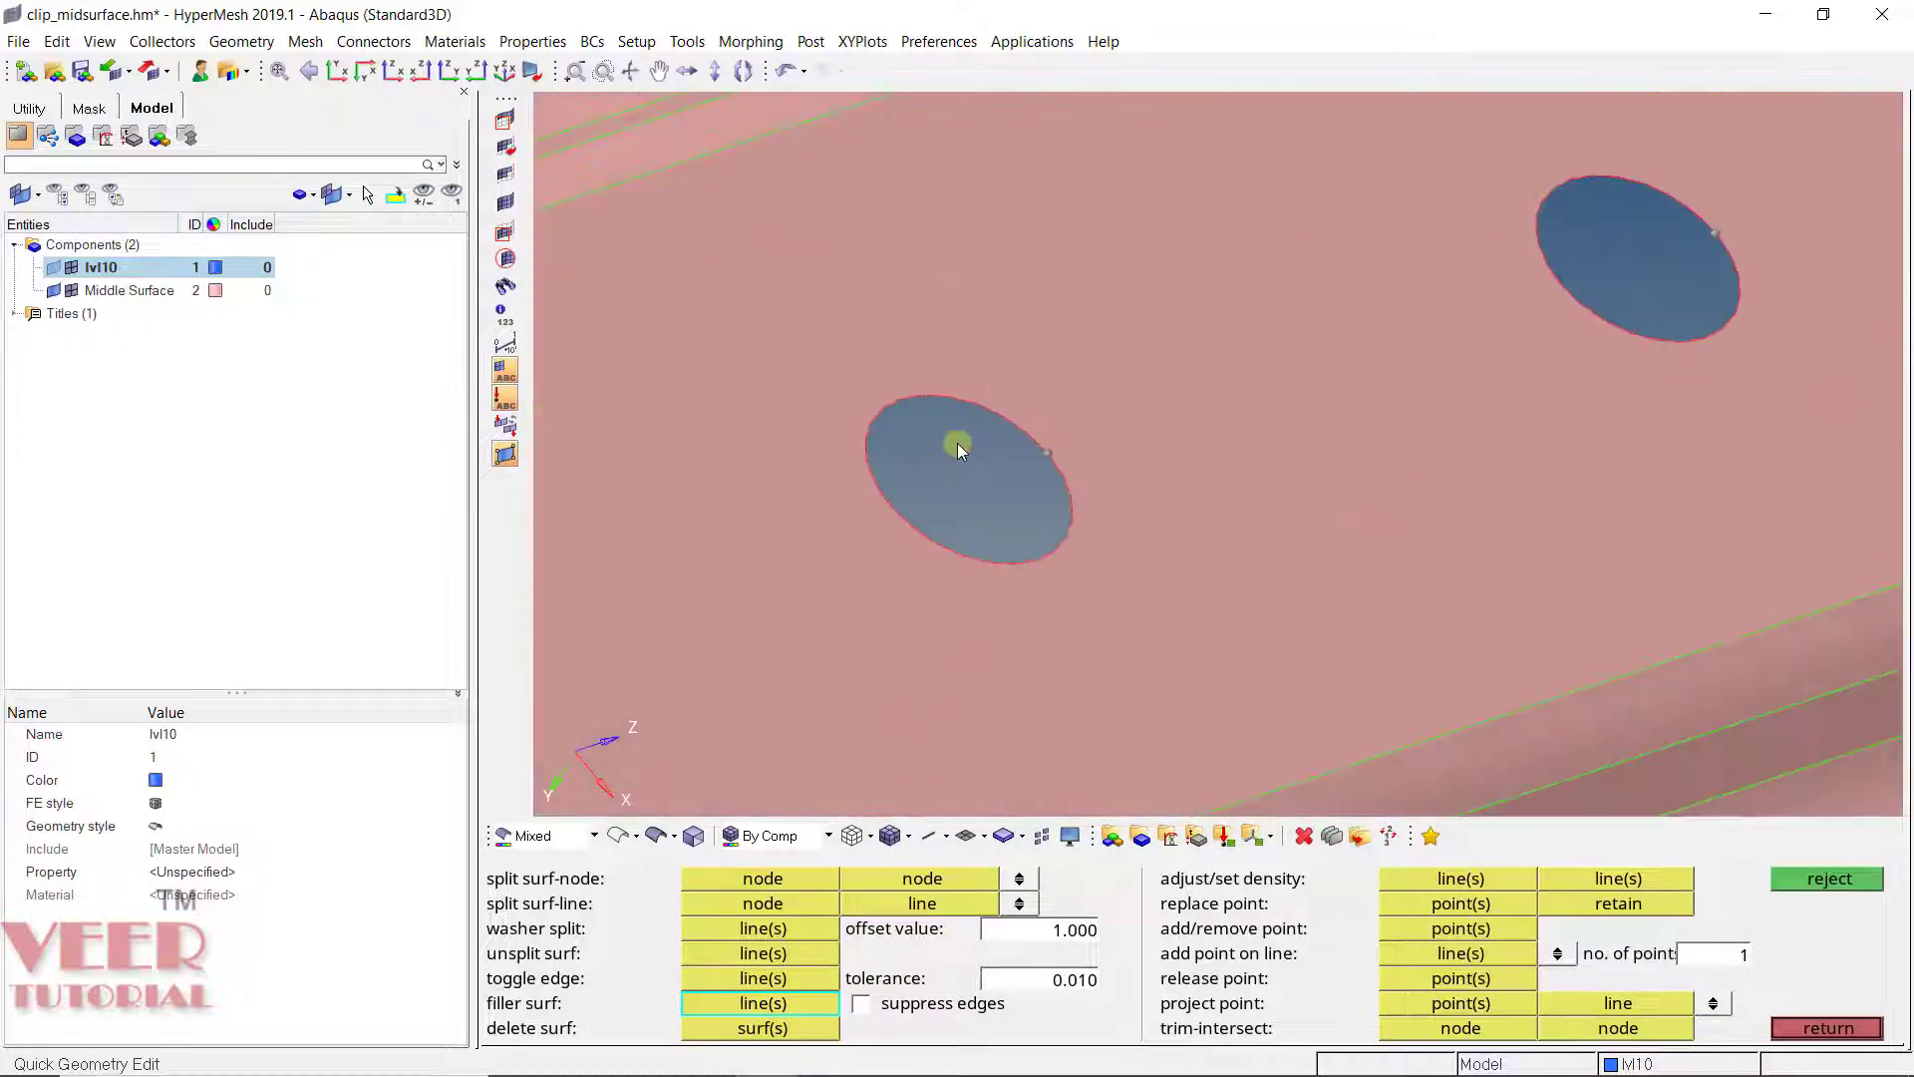
left_click(951, 399)
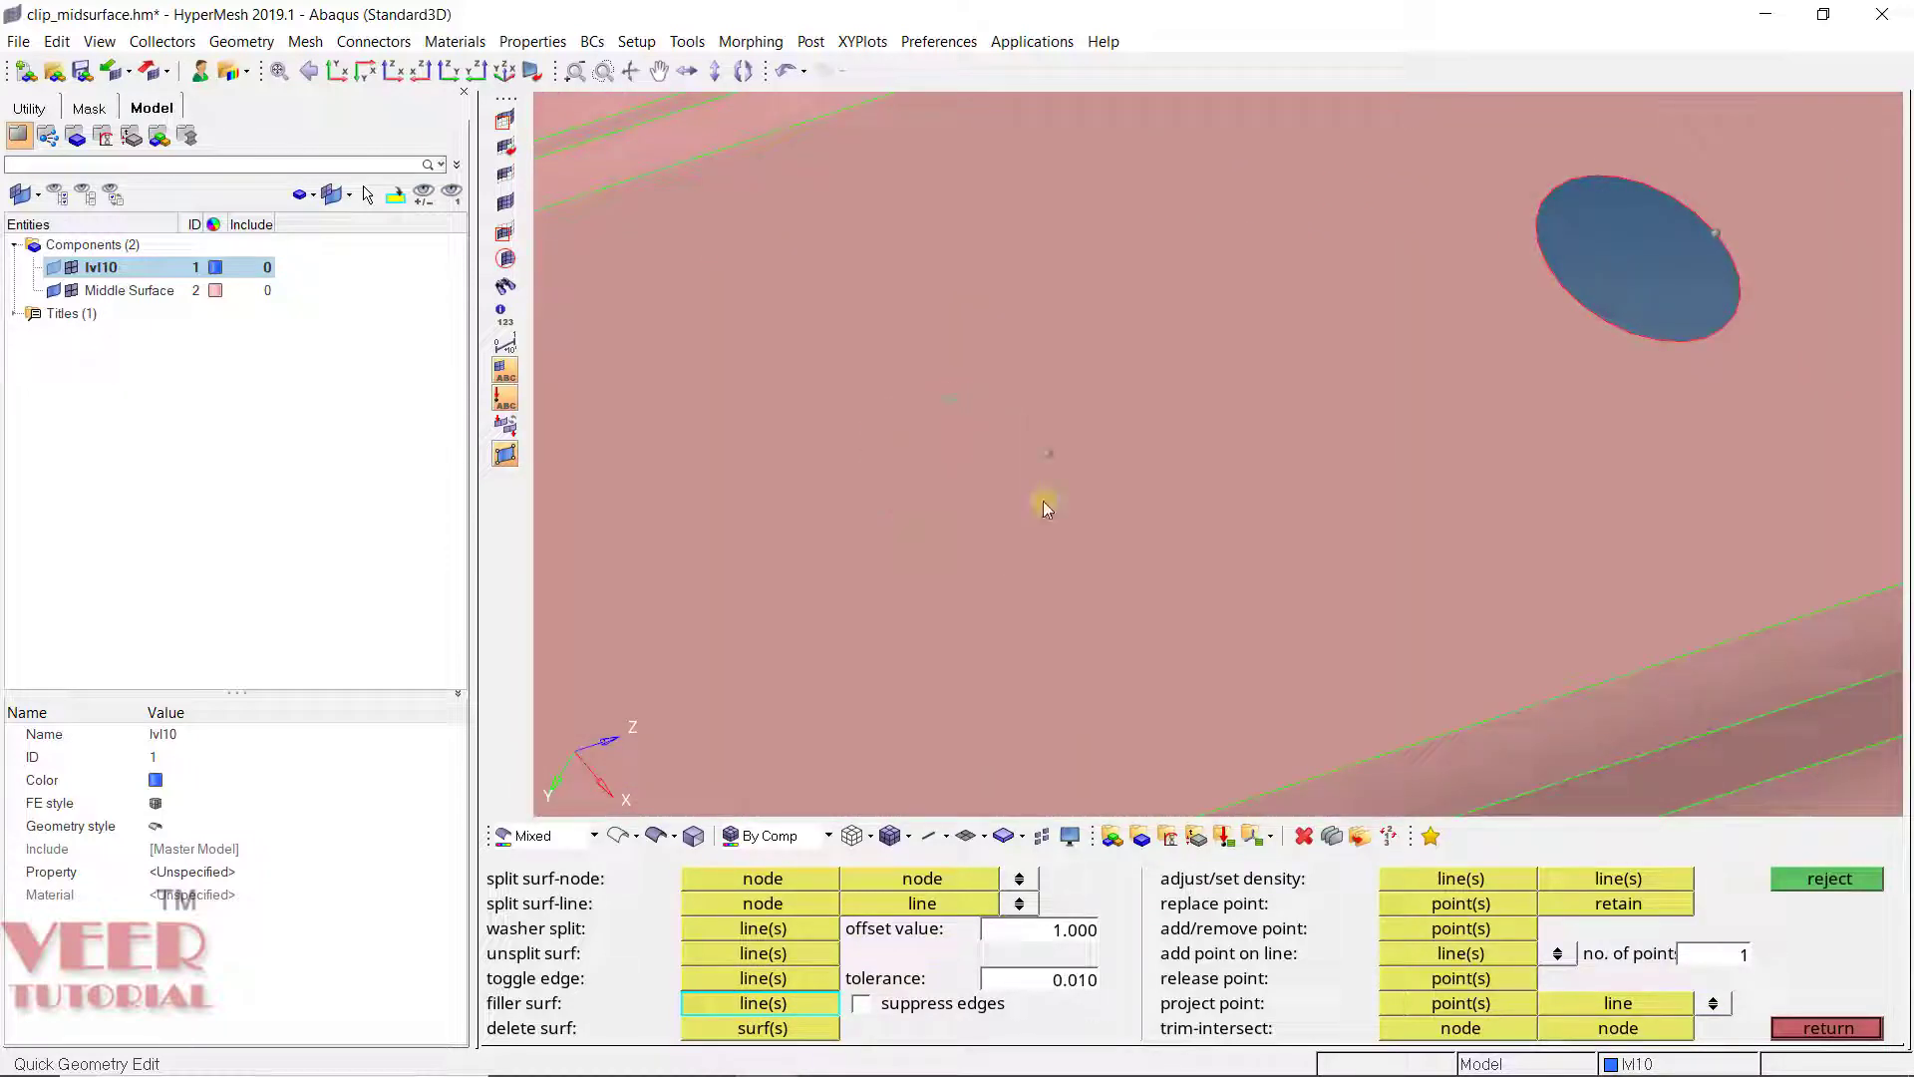
scroll(907, 445, "down", 3)
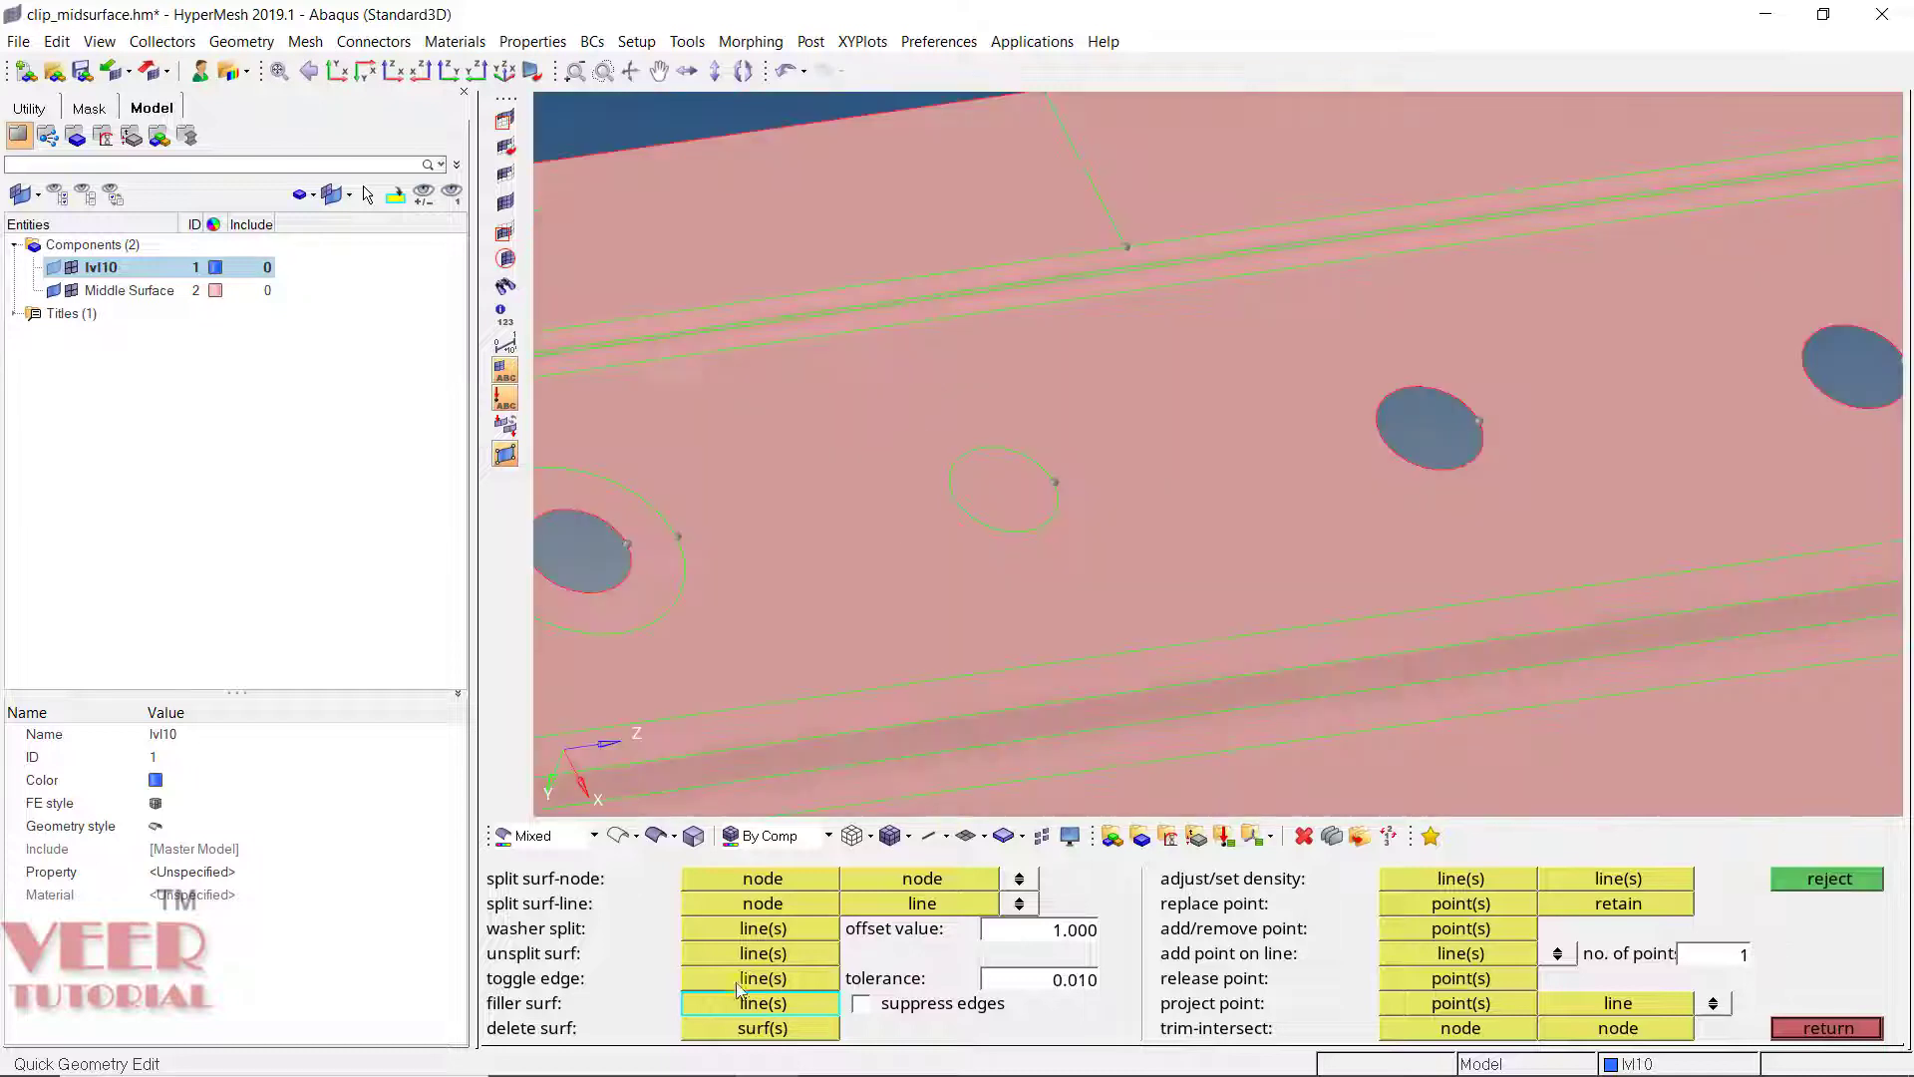
Step: Delete the circular filler surface to reopen the hole beside the washer-split one
left_click(739, 1030)
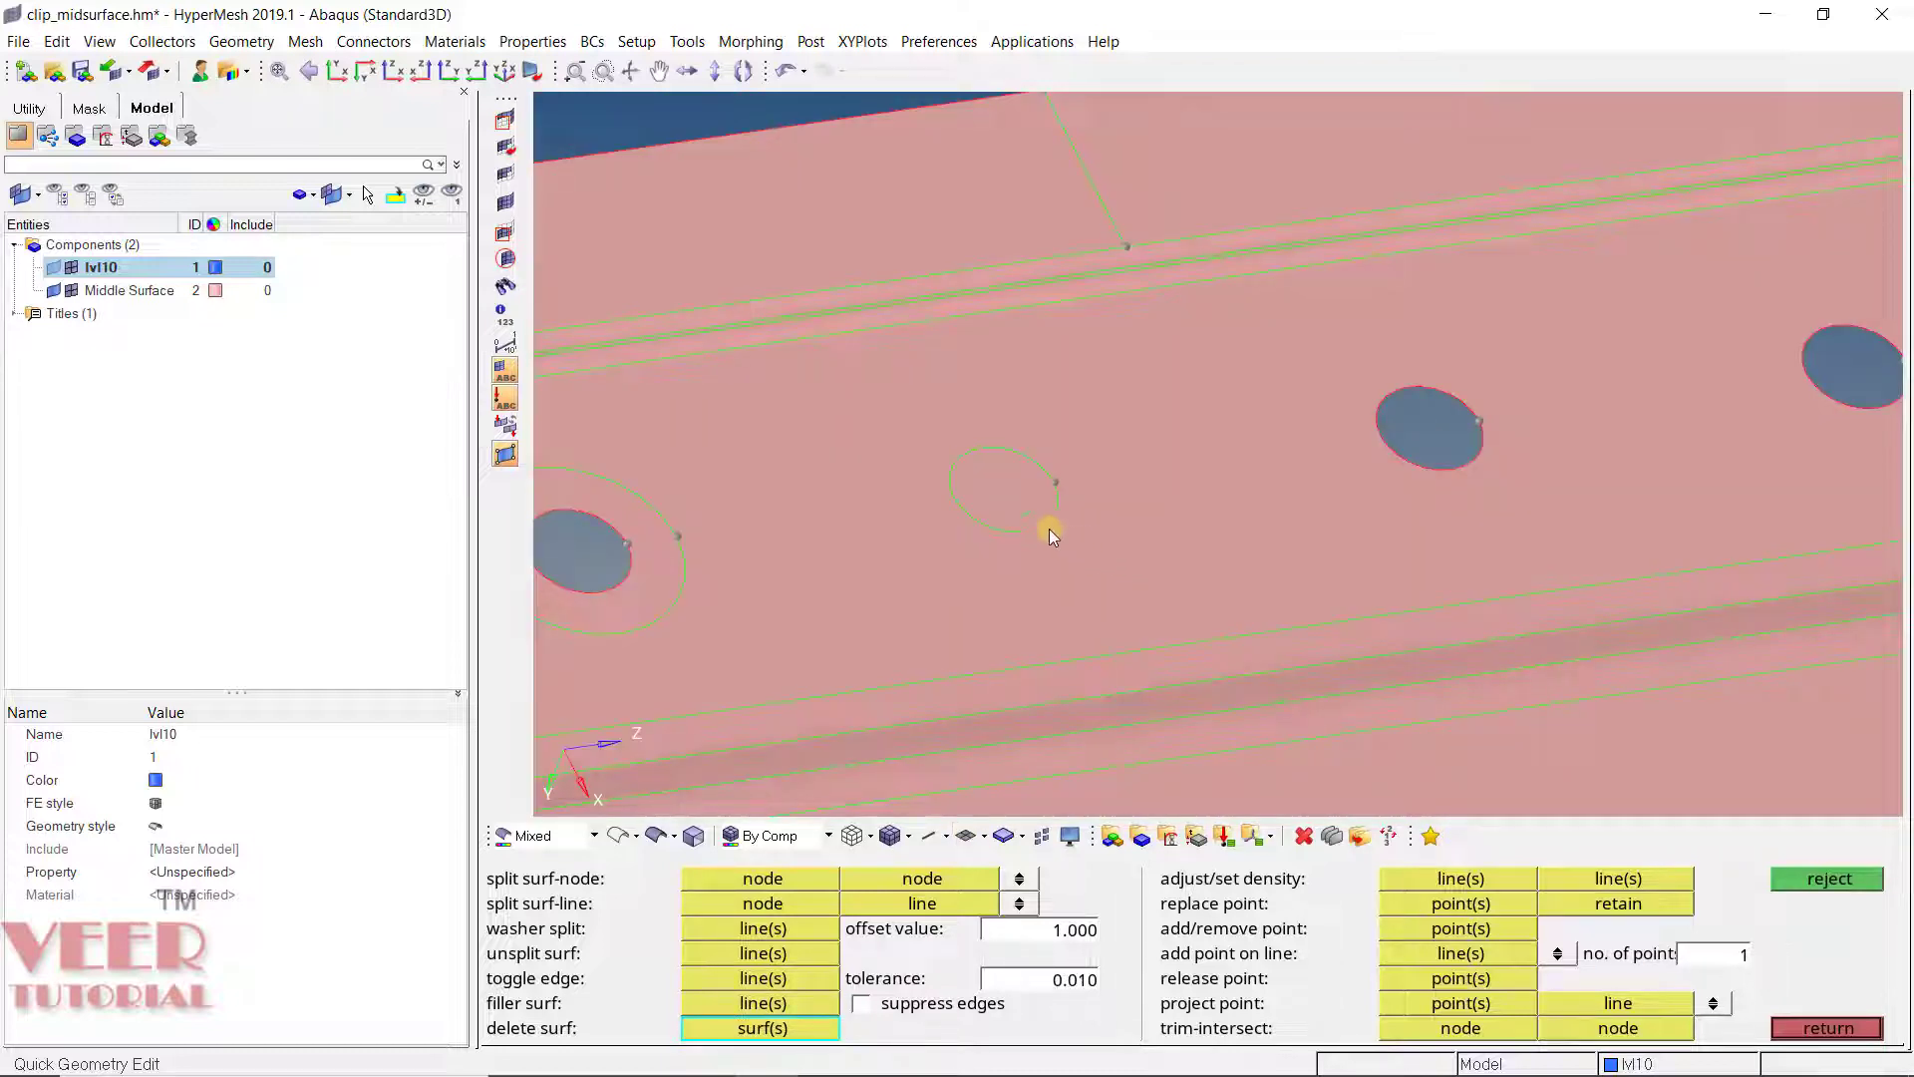
scroll(919, 405, "up", 4)
left_click(1017, 457)
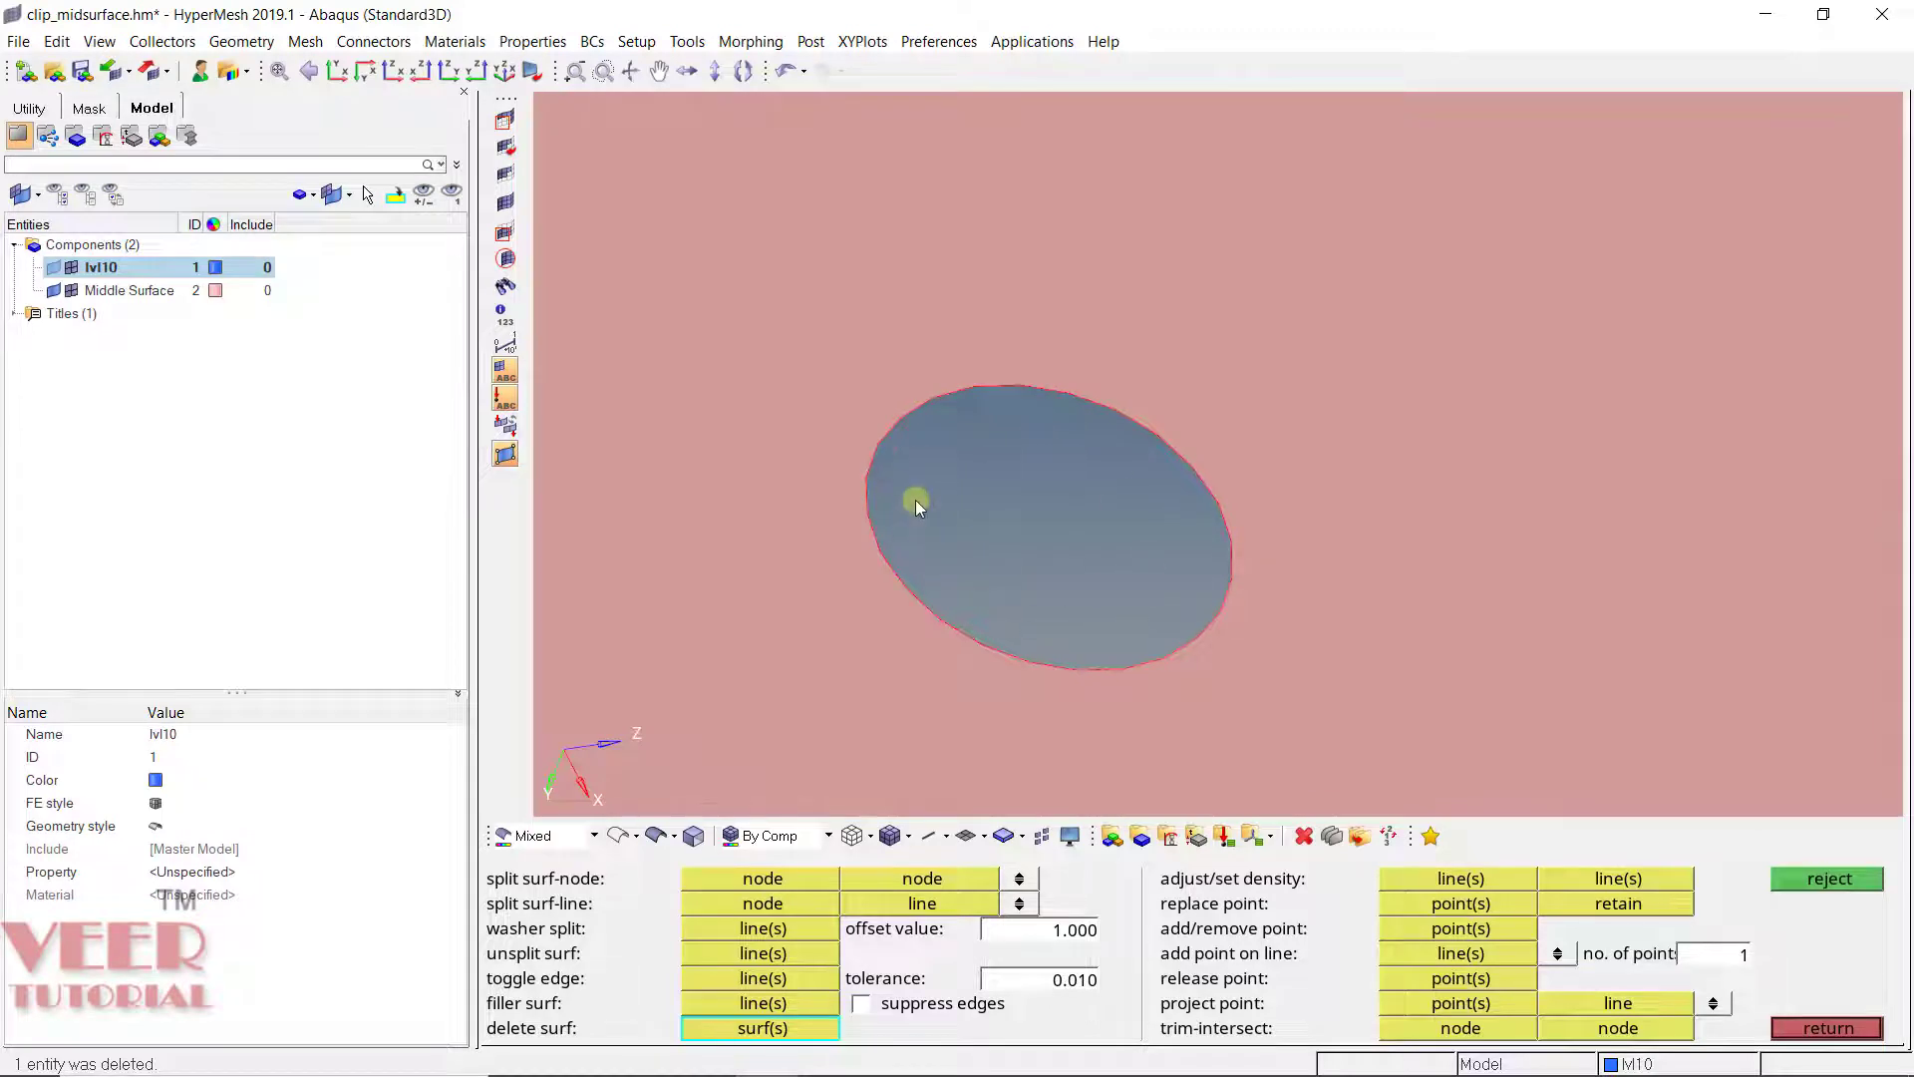
scroll(901, 496, "down", 4)
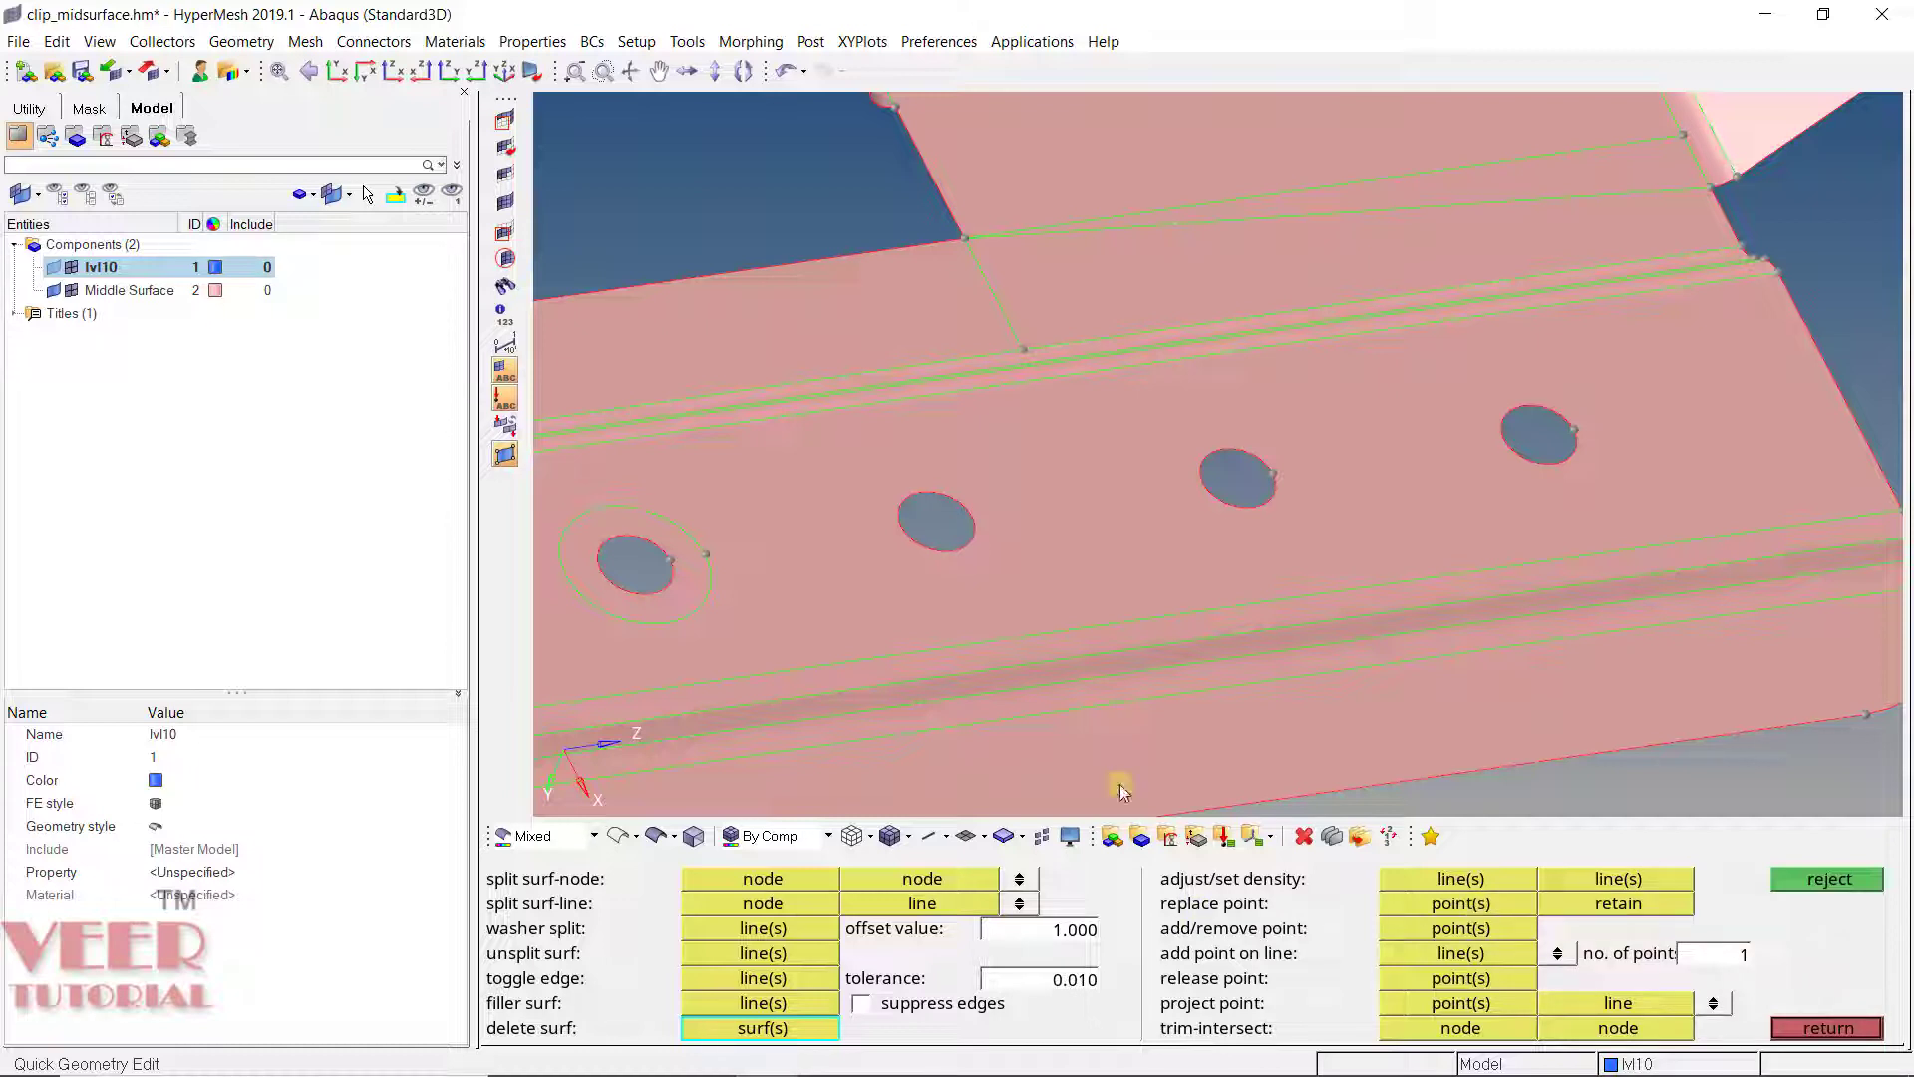
Step: Split the flange beyond the last hole with two node-to-node lines, from one point on the lower bead edge to two points on the upper bead edge
left_click_drag(1079, 750, 1201, 432, "ctrl")
scroll(1201, 432, "down", 3, "ctrl")
scroll(1255, 487, "up", 3, "ctrl")
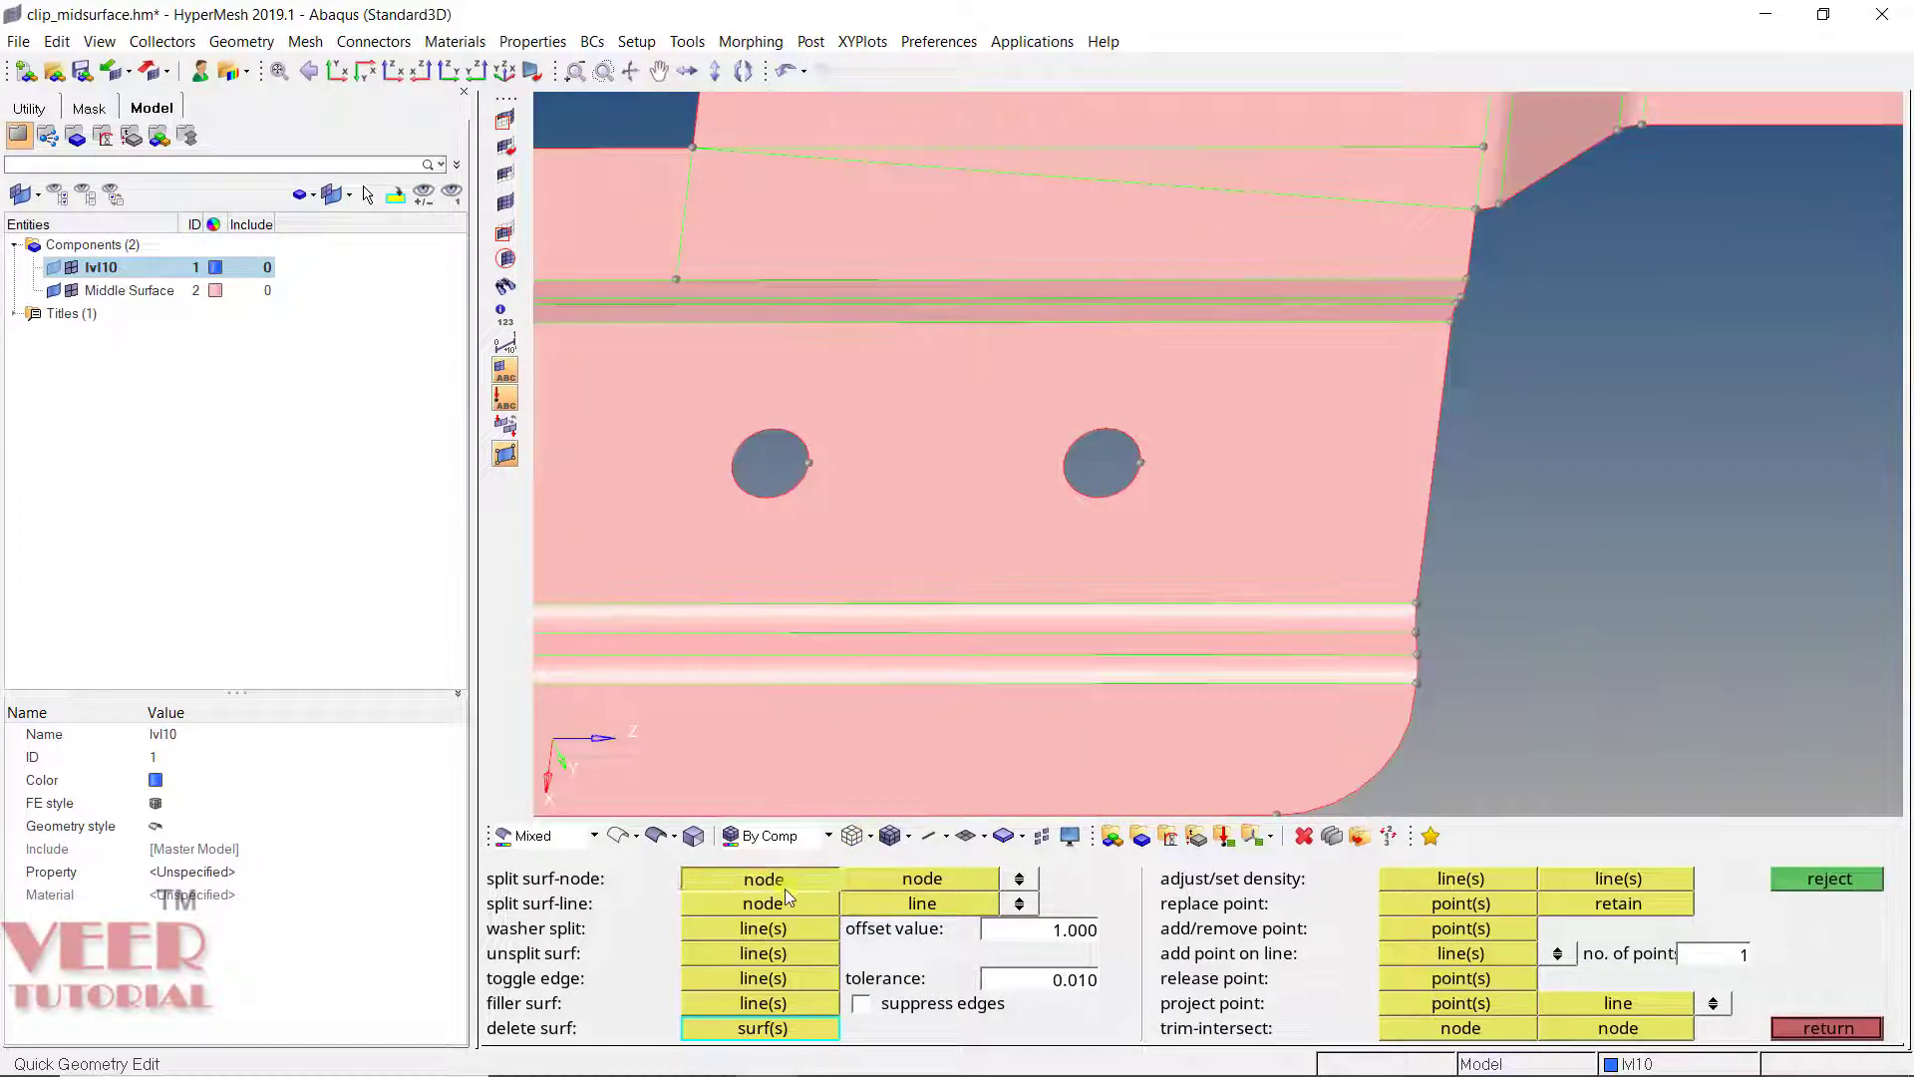
left_click(708, 878)
scroll(1227, 638, "up", 2)
left_click(1258, 587)
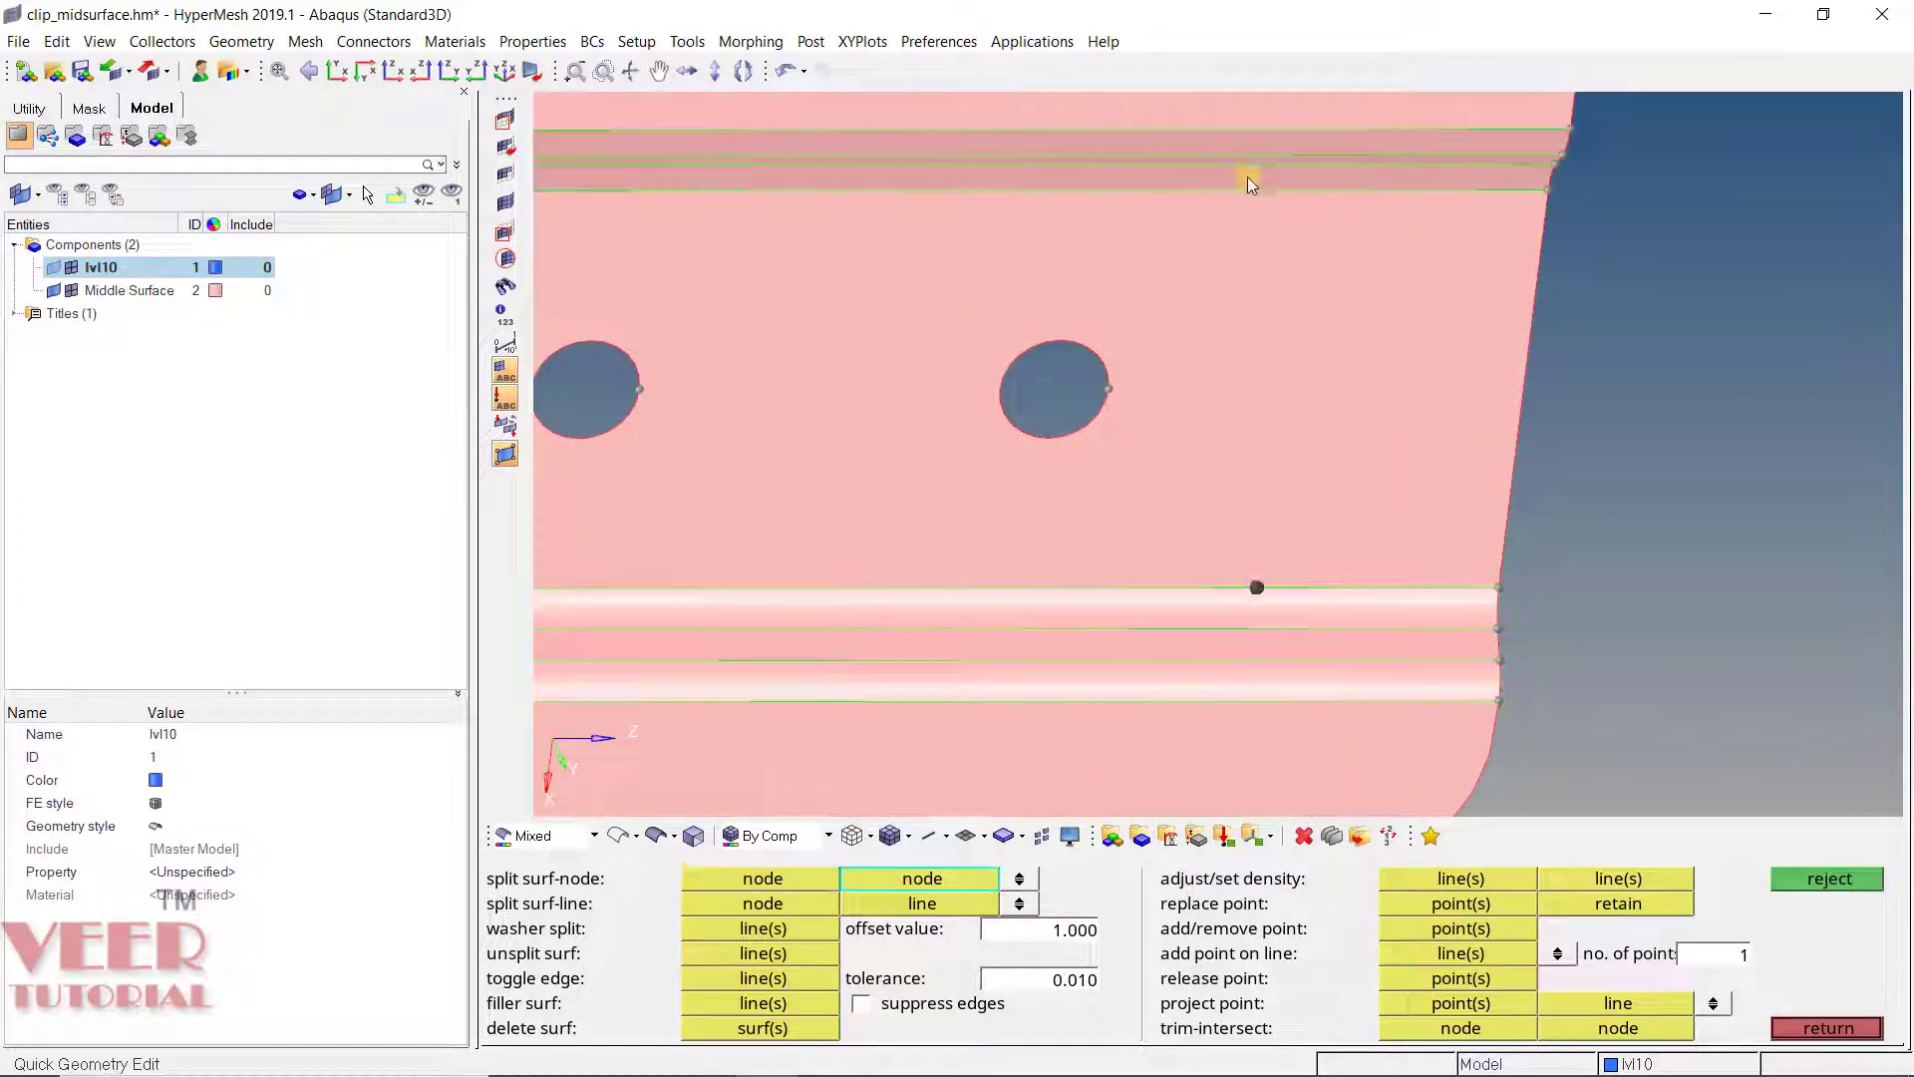
left_click(1249, 189)
left_click(1257, 588)
left_click(1330, 190)
Step: Split the upper bead's lowest strip by two nodes, from its lower edge between the two new split lines to the adjacent bead line
scroll(1336, 428, "down", 3)
left_click_drag(1328, 439, 1314, 287, "ctrl")
scroll(1314, 286, "up", 6, "ctrl")
left_click_drag(1374, 353, 1328, 383, "ctrl")
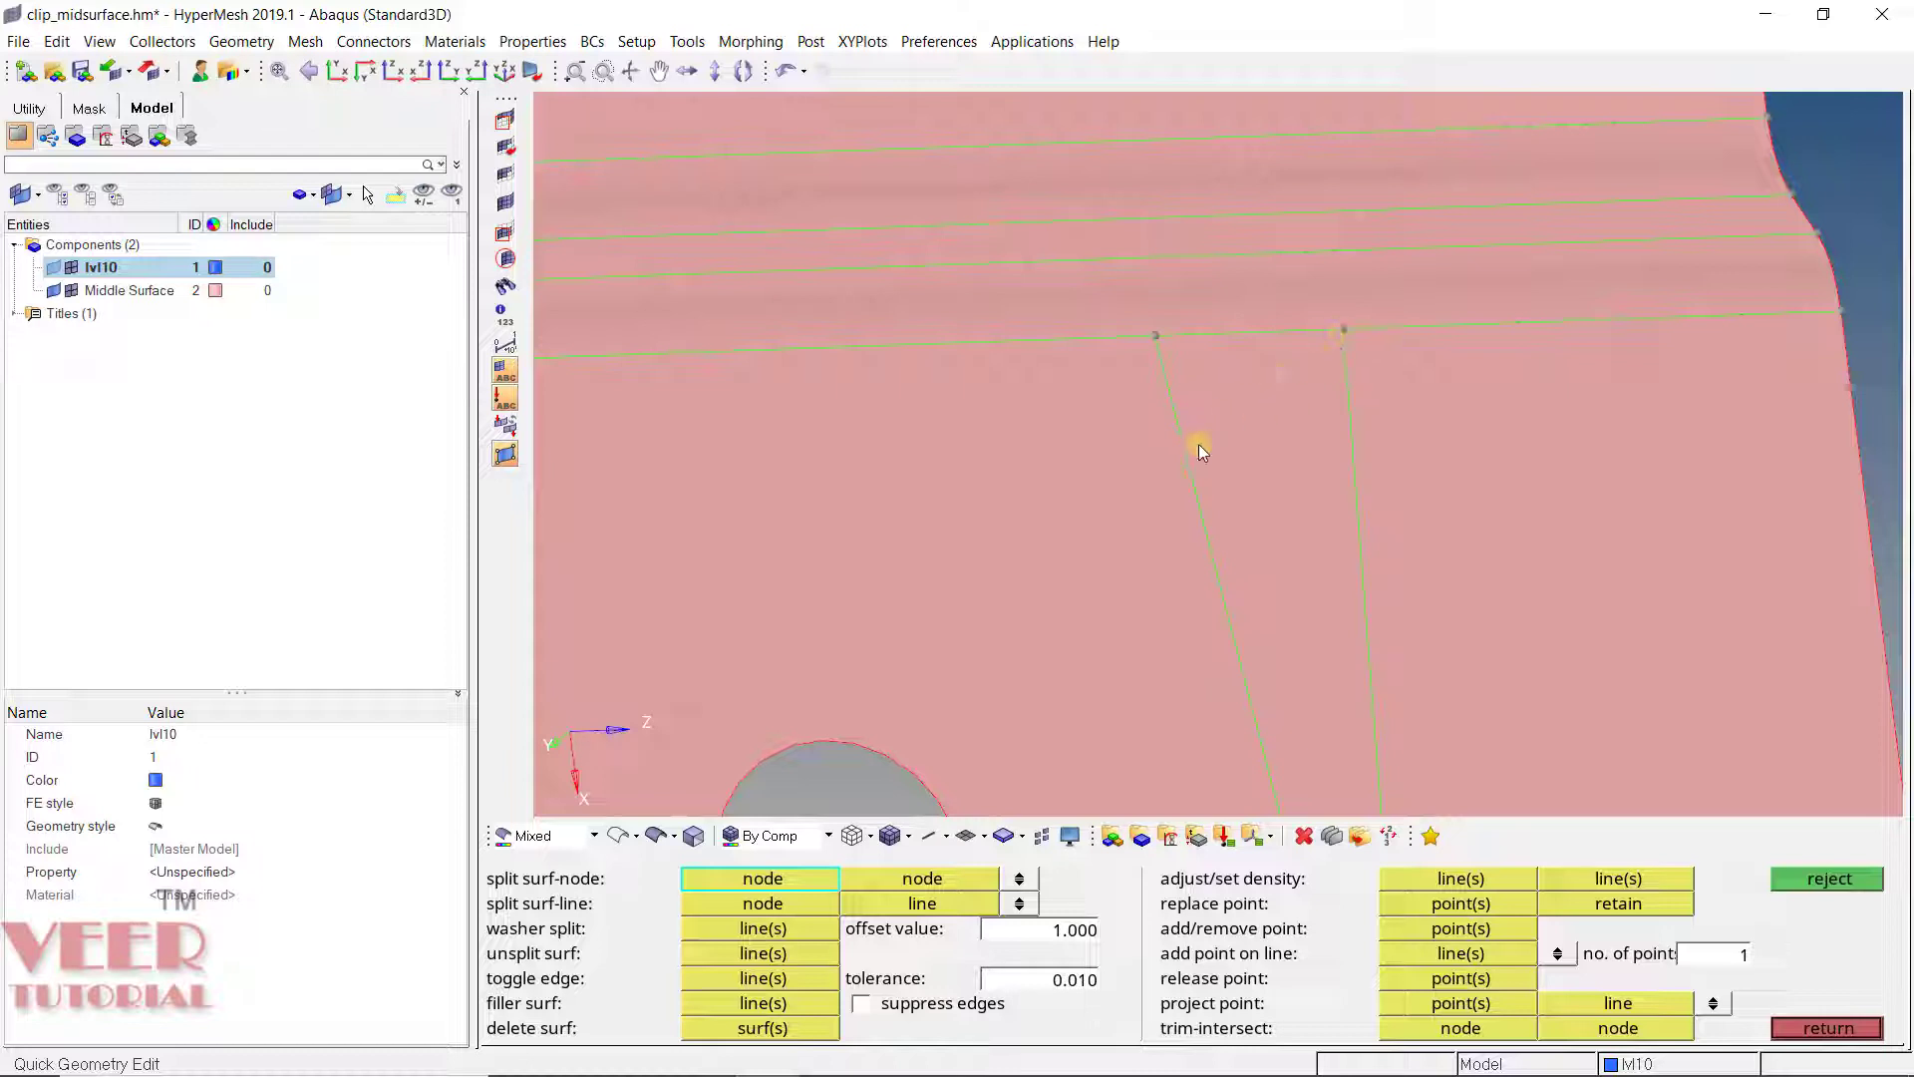
scroll(1199, 451, "down", 3, "ctrl")
scroll(1296, 335, "up", 5, "ctrl")
left_click(1241, 447)
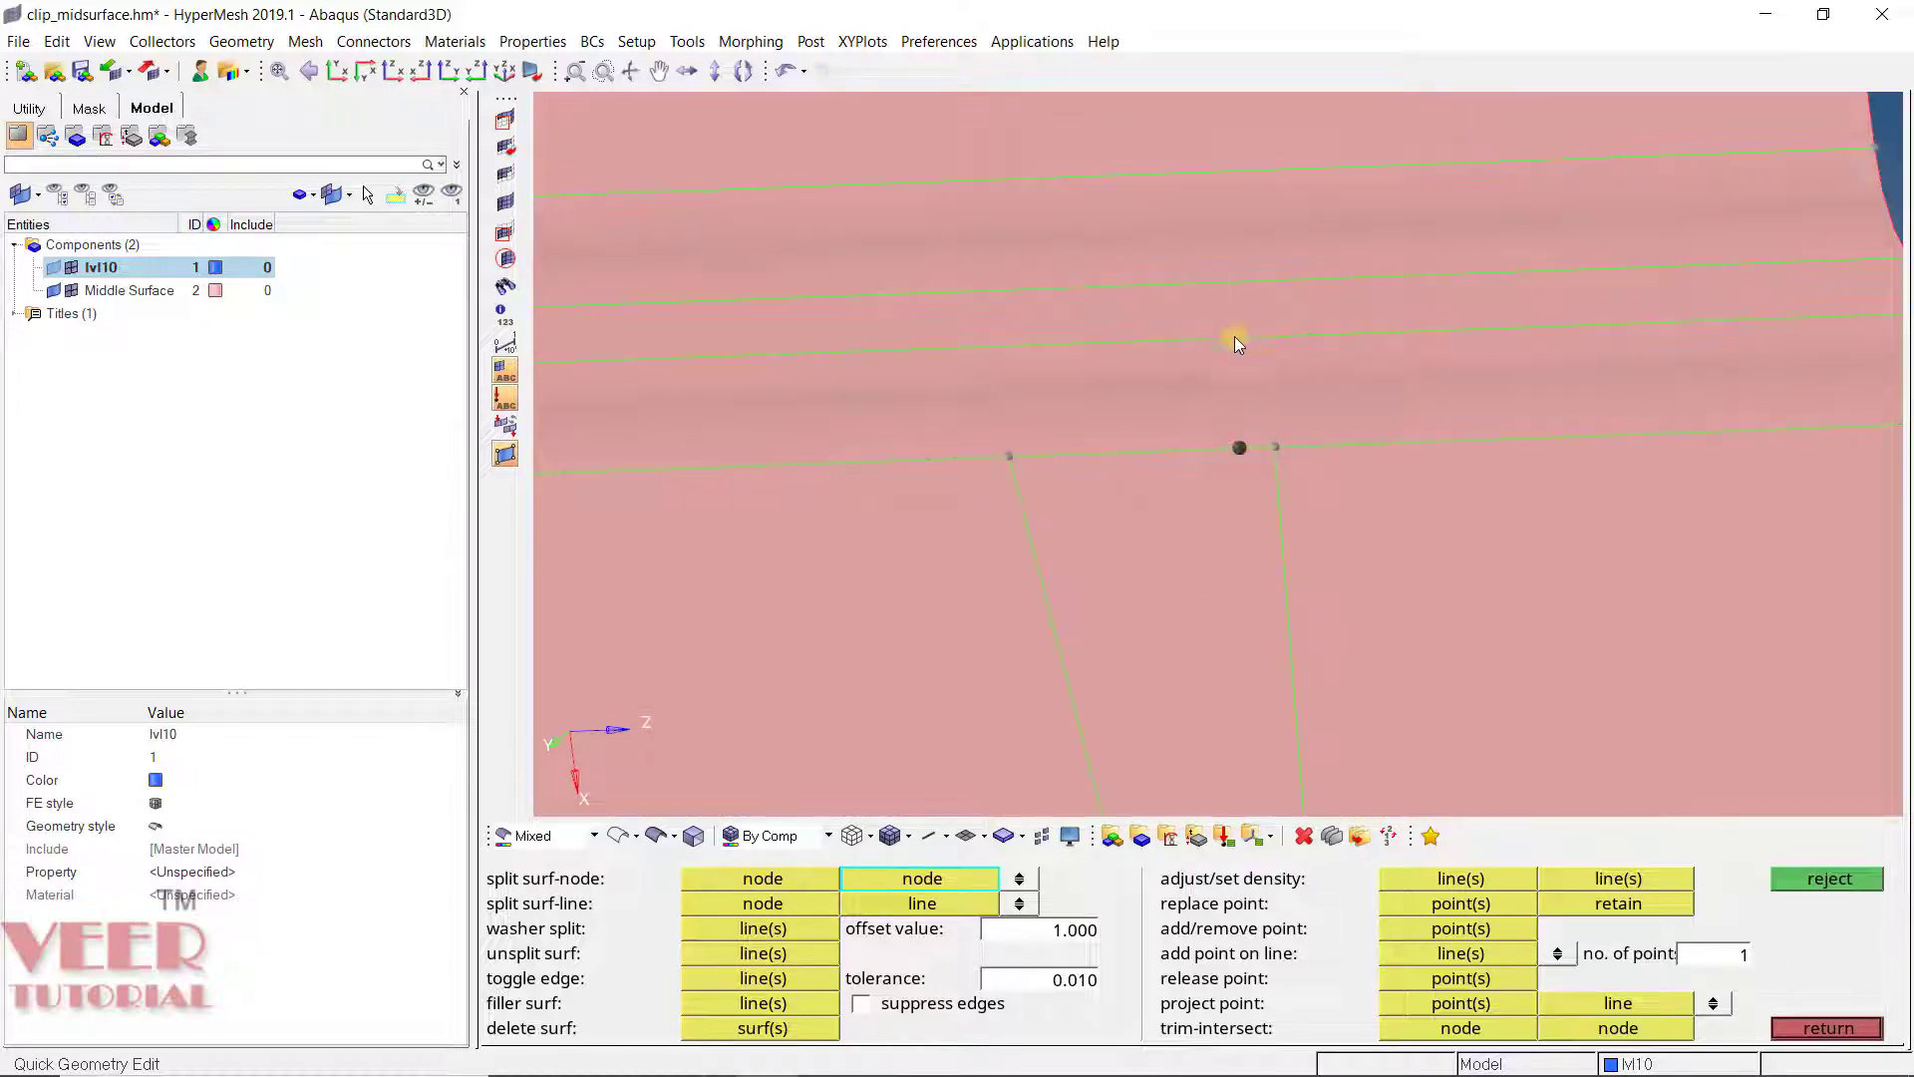
left_click(1235, 337)
scroll(1212, 373, "down", 2)
scroll(1262, 413, "up", 3)
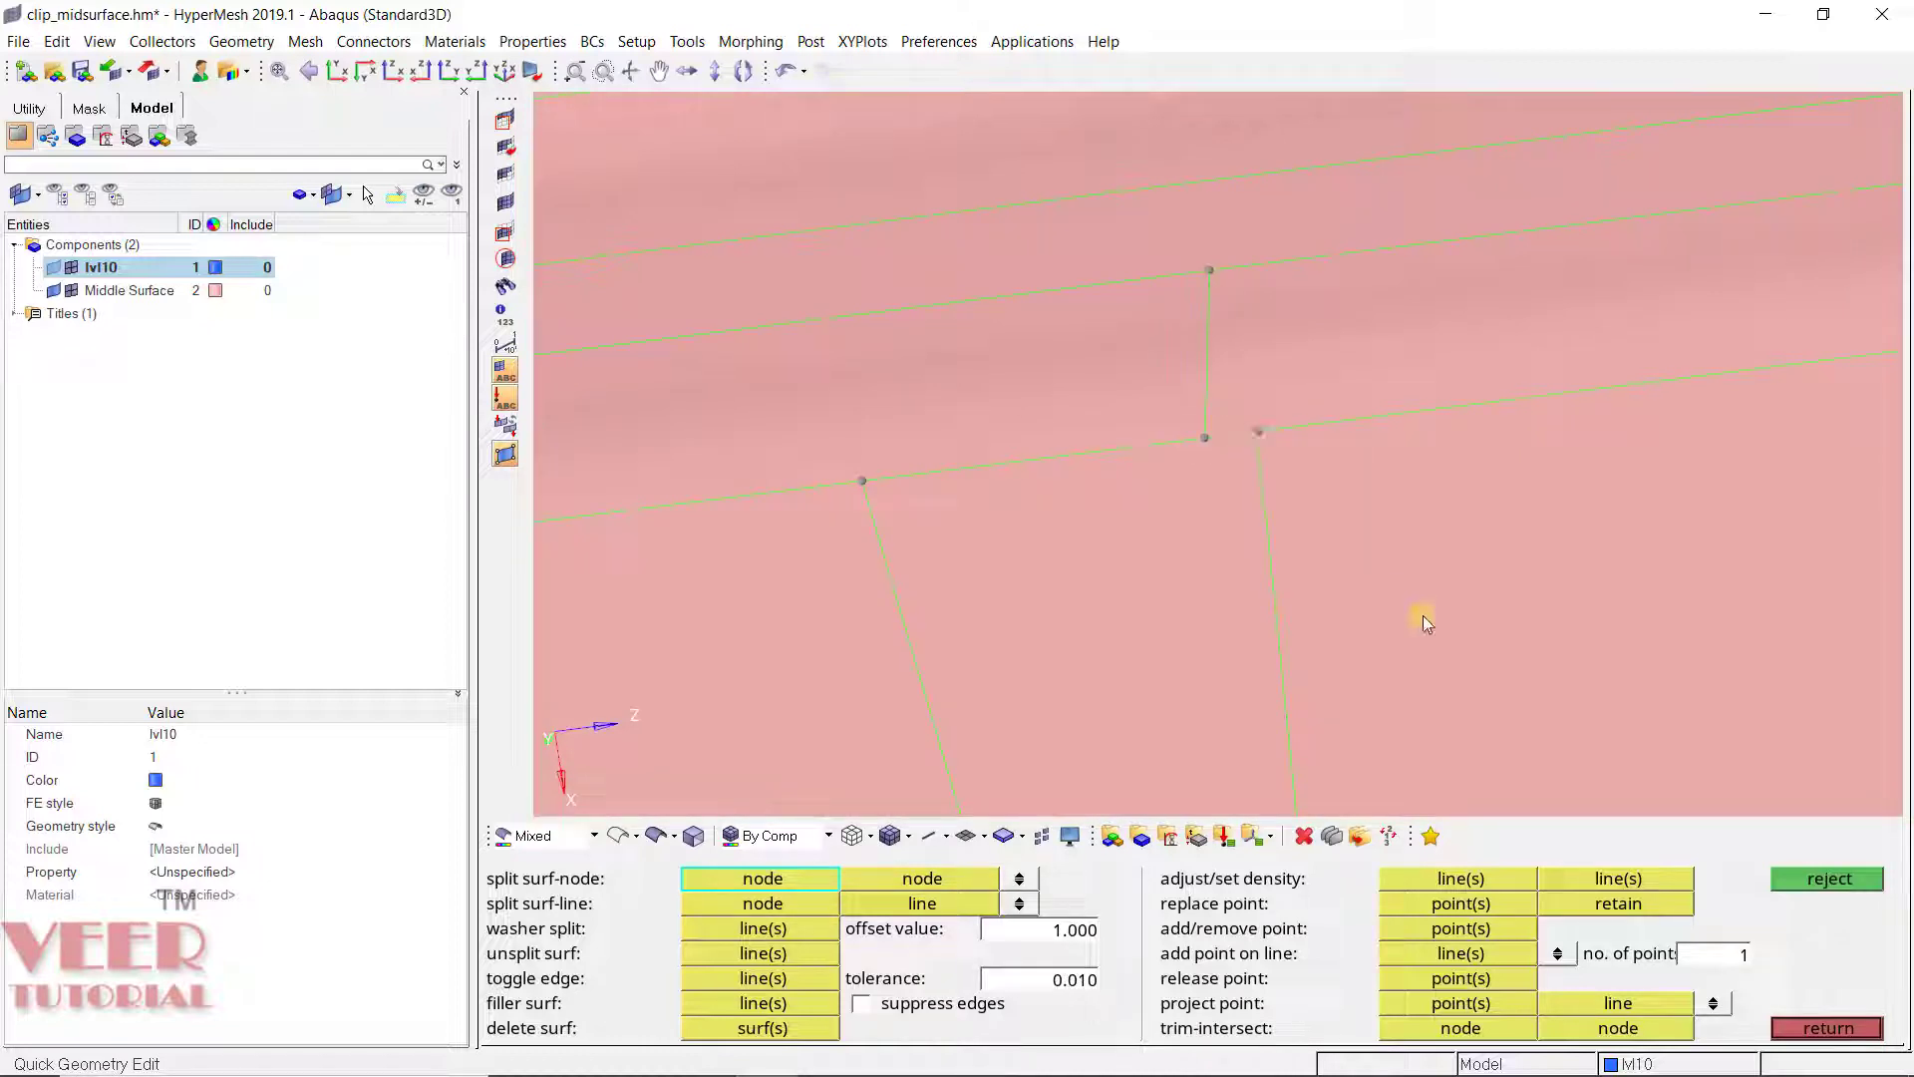
Step: Replace the upper endpoint of the nearby flange split line with the lower endpoint of the short bead split, retaining the latter
left_click(1461, 903)
scroll(1286, 459, "up", 2)
left_click(1234, 402)
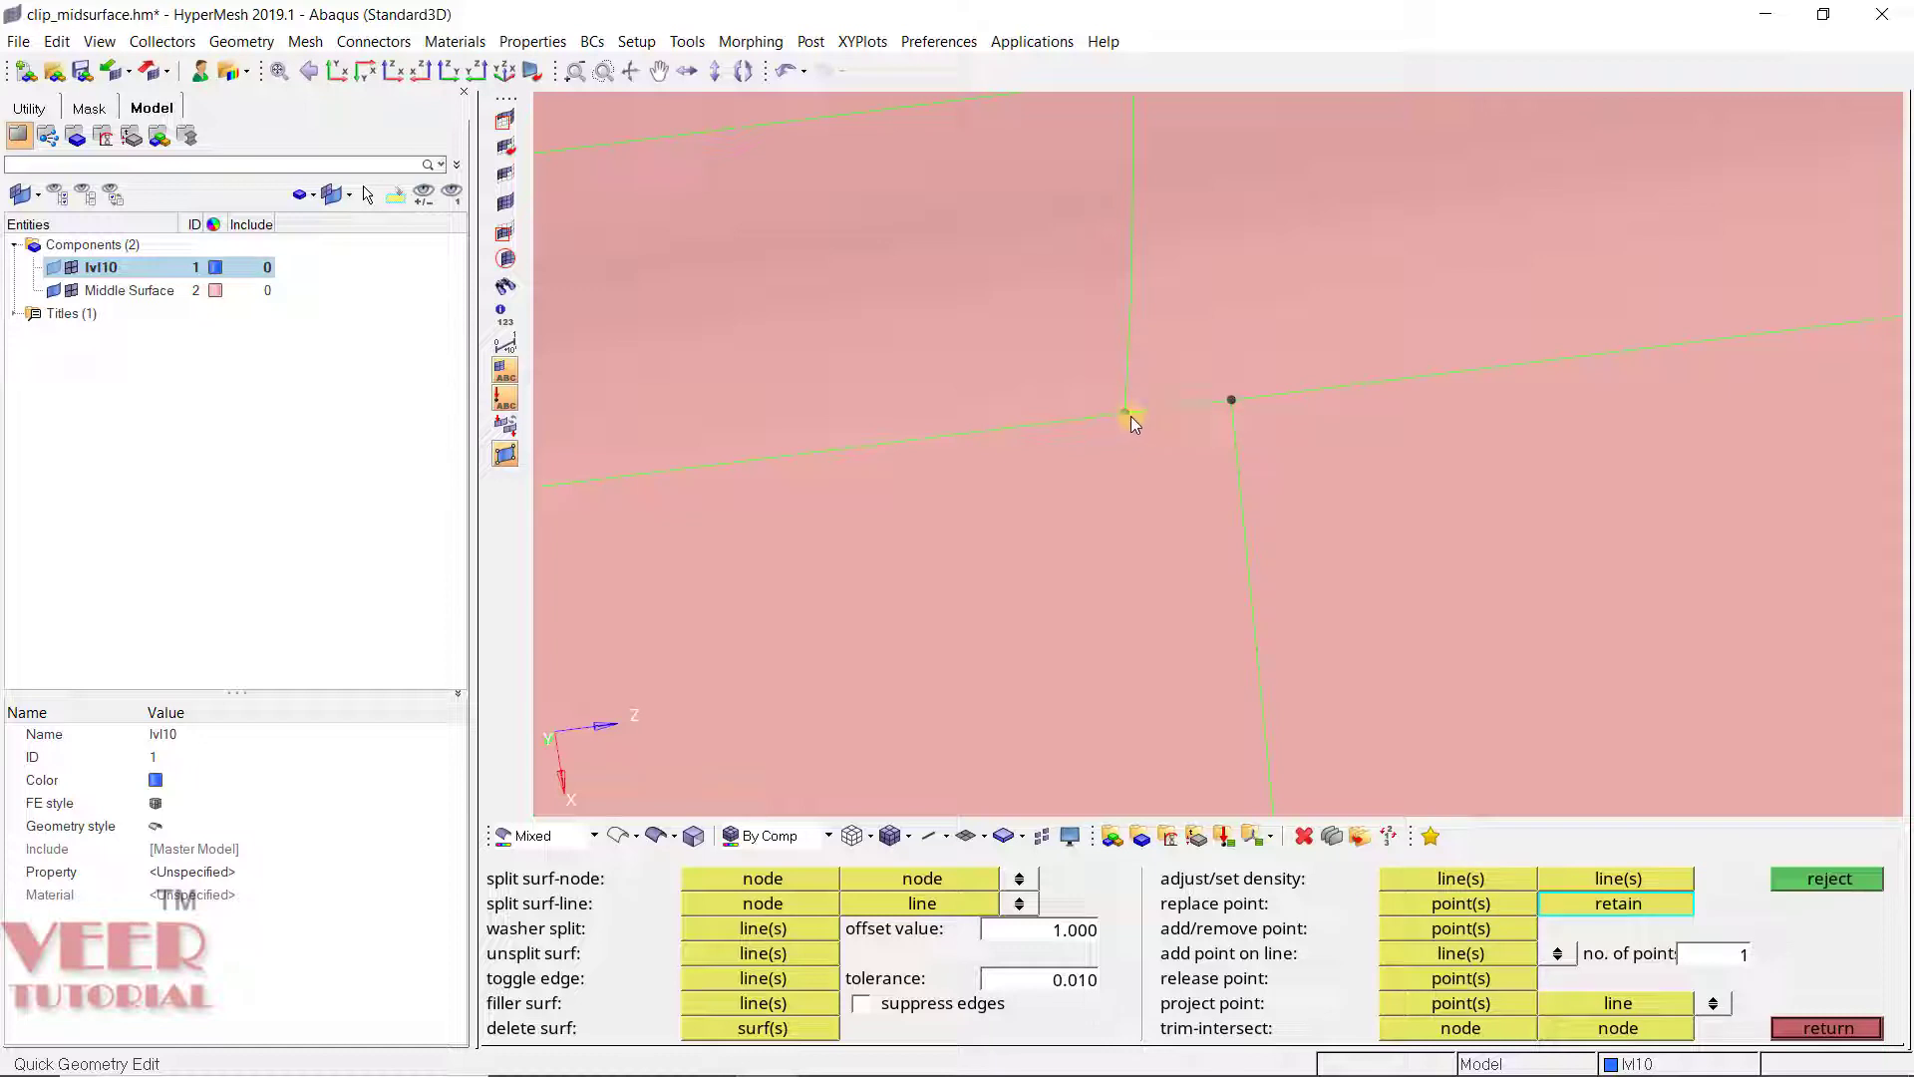
left_click(1129, 417)
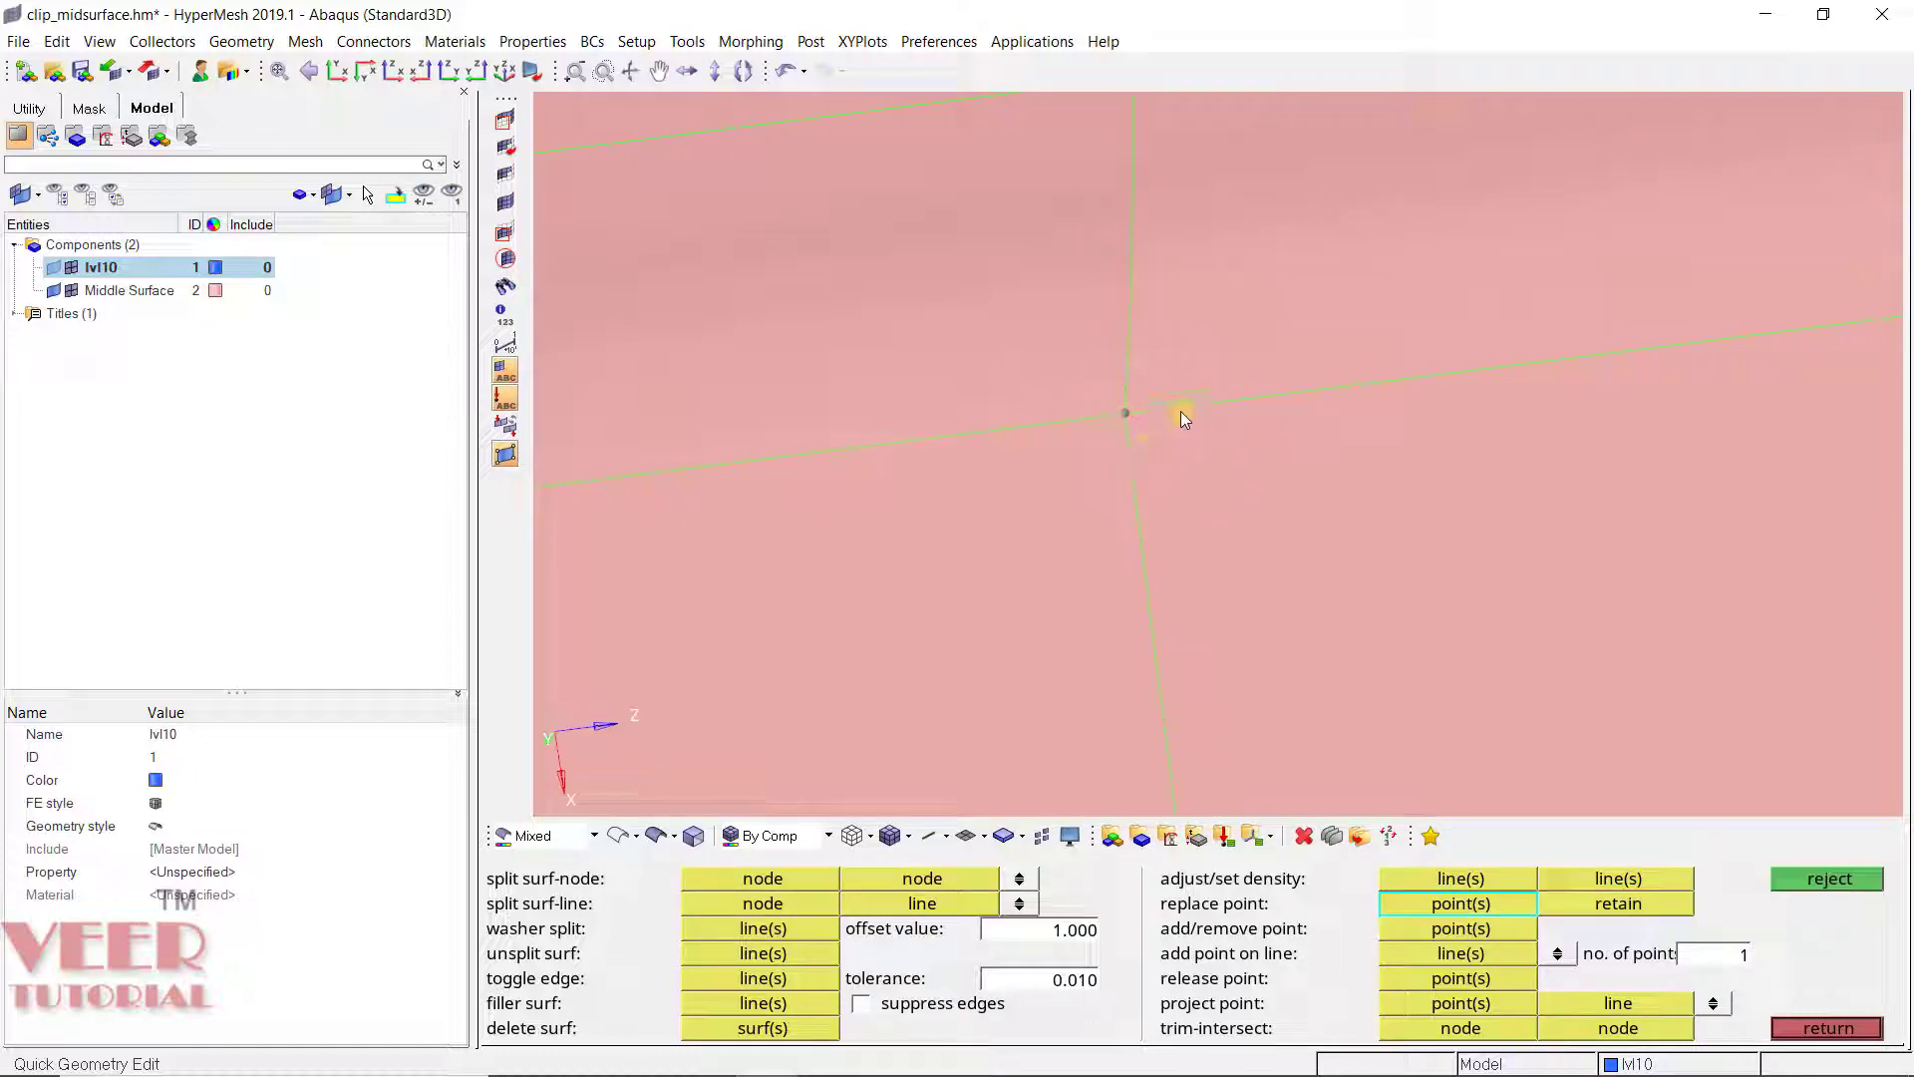
Step: Review the flange splits, the whole midsurface, and the large panel around the notch where its bend begins
left_click(1496, 930)
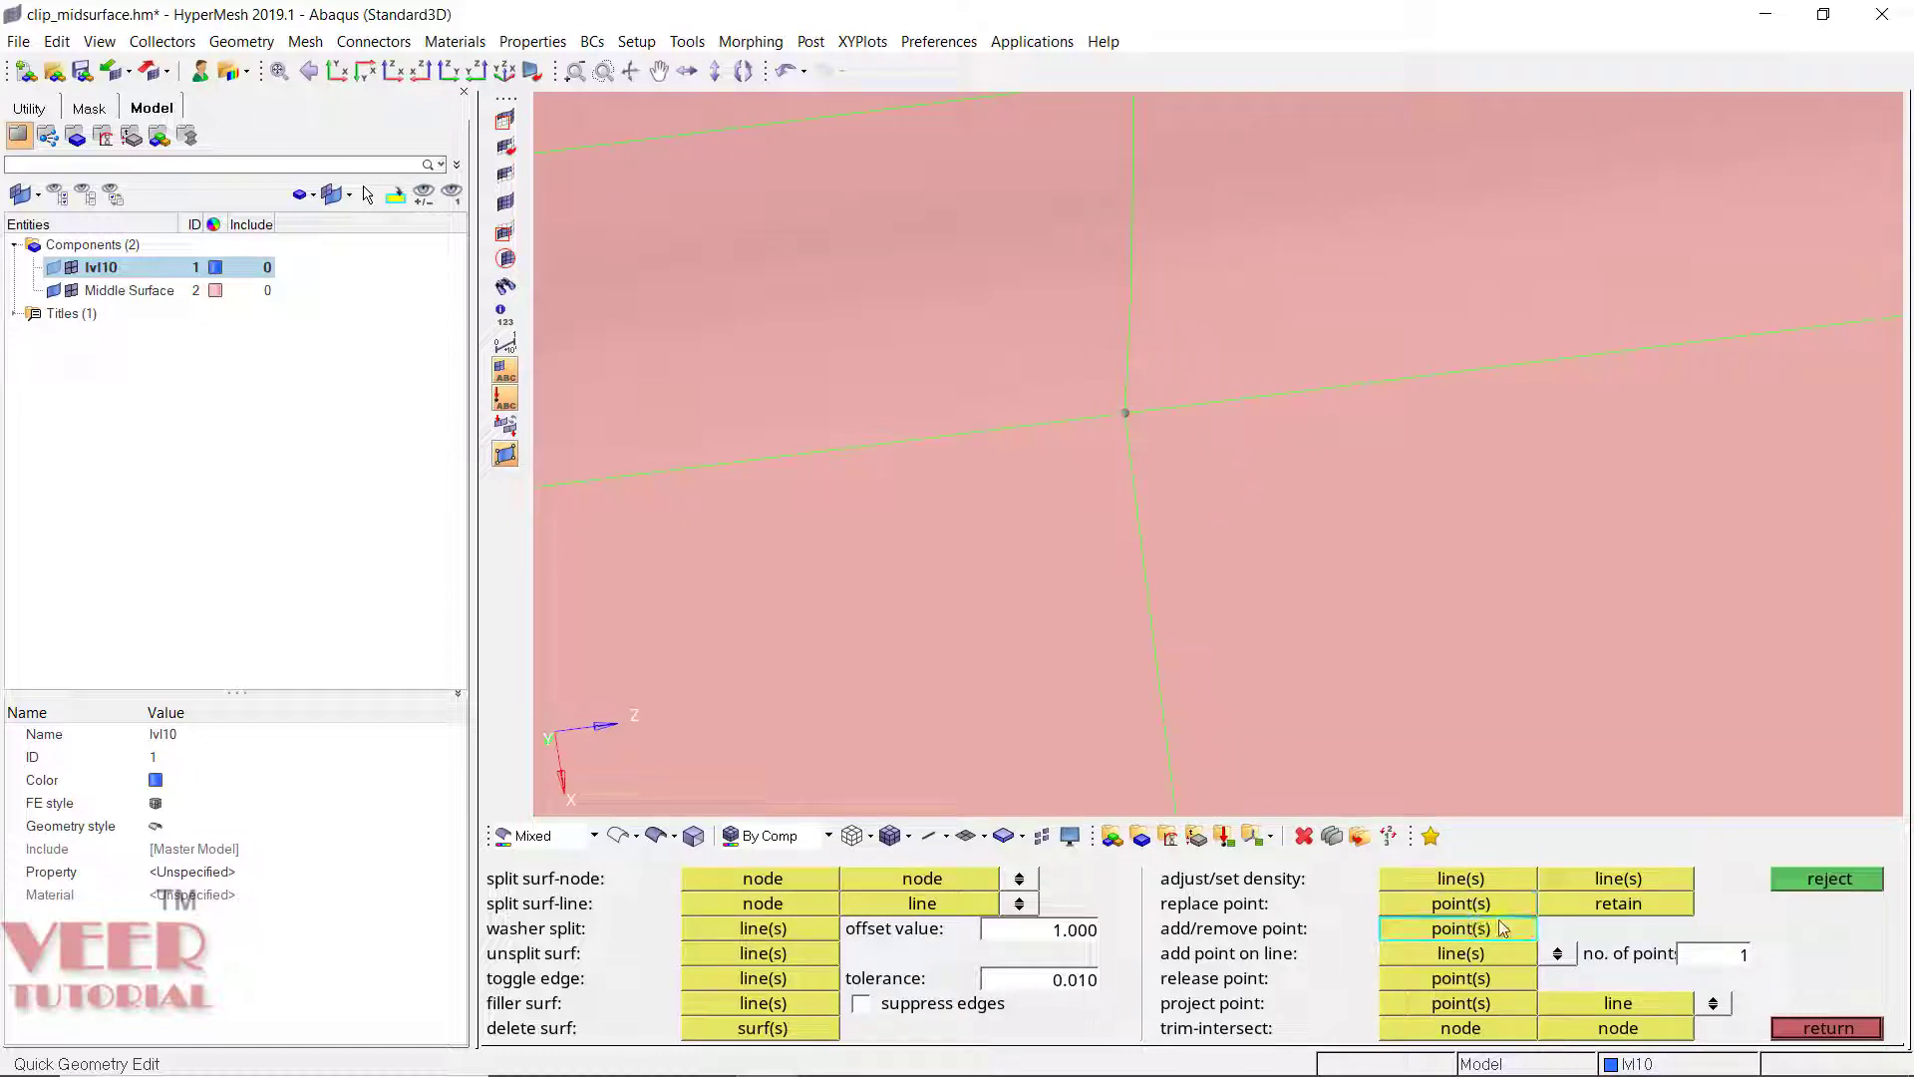
scroll(1063, 670, "down", 2)
scroll(1063, 670, "down", 1)
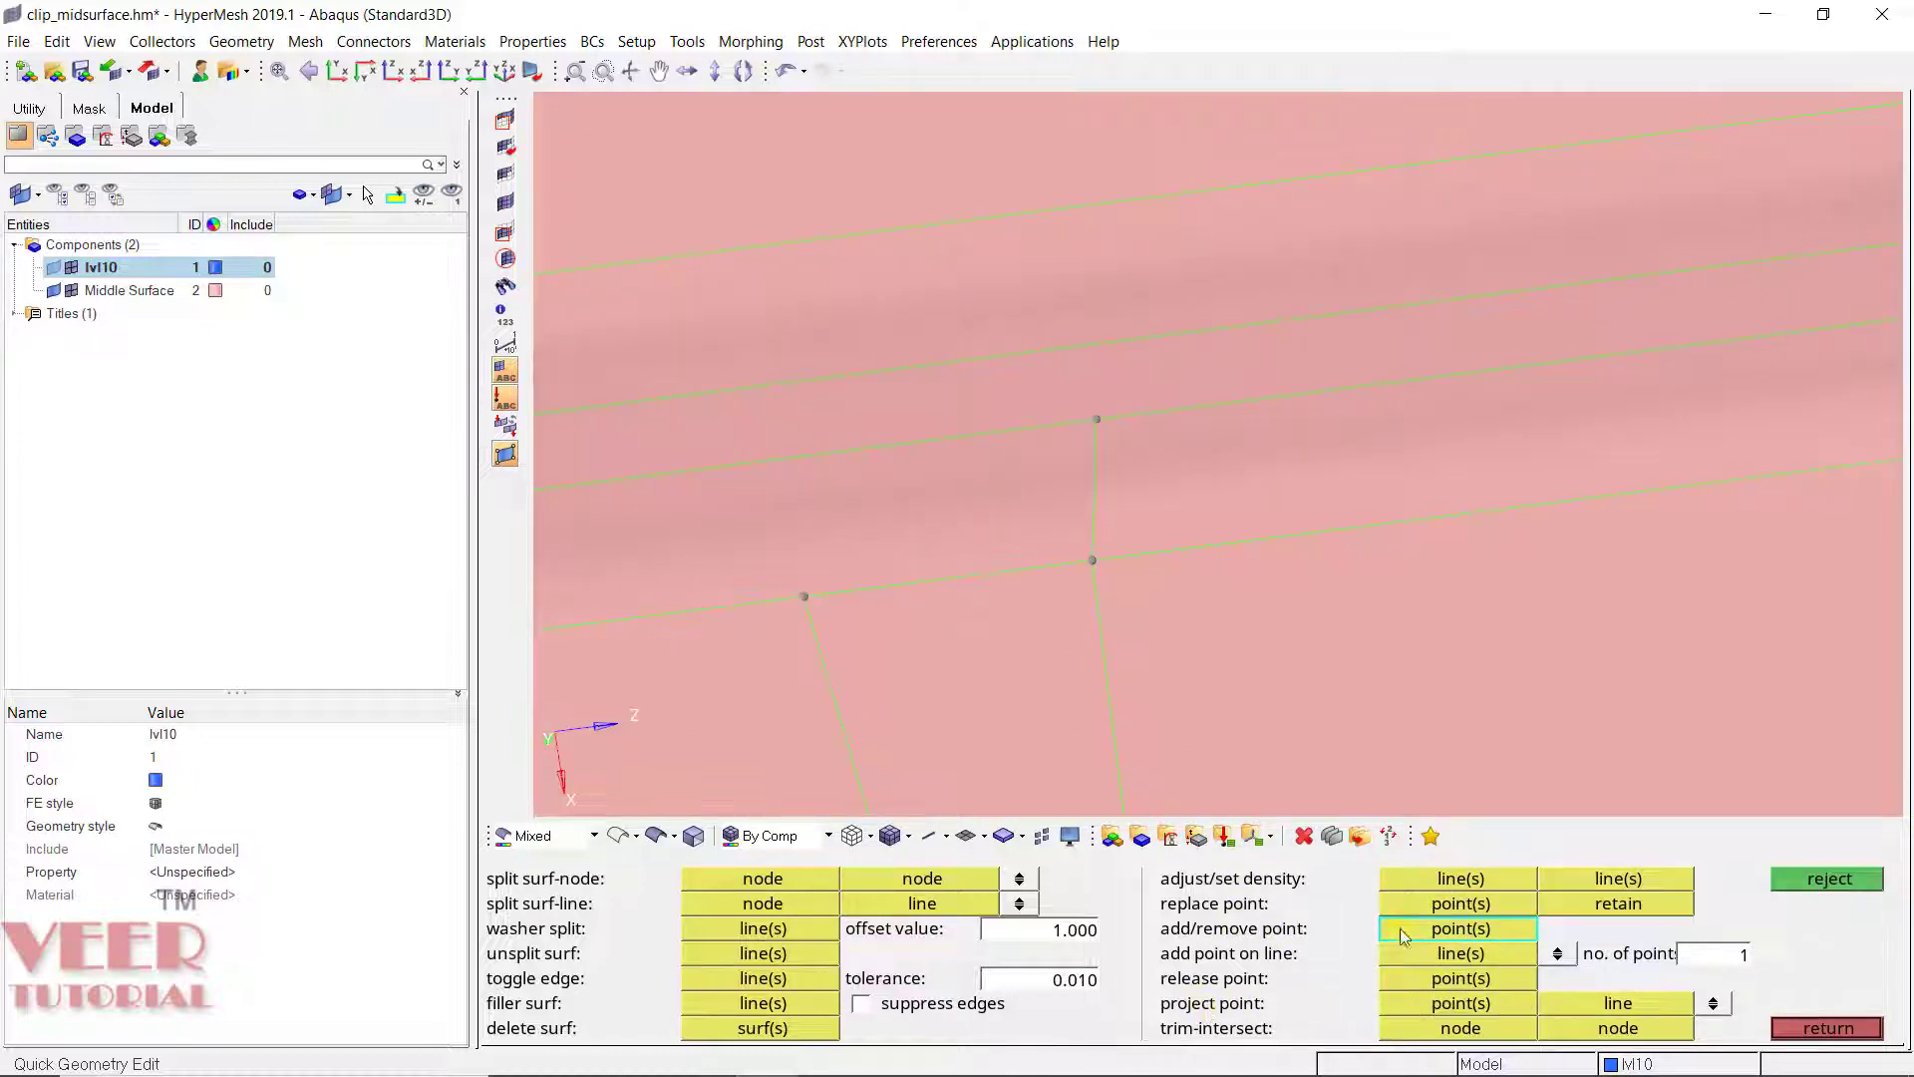
scroll(1133, 543, "down", 5, "ctrl")
mouse_move(1176, 539)
left_mouse_down("ctrl")
mouse_move(1174, 513)
mouse_move(1237, 494)
mouse_move(1498, 559)
mouse_move(1015, 440)
mouse_move(1322, 369)
left_mouse_up("ctrl")
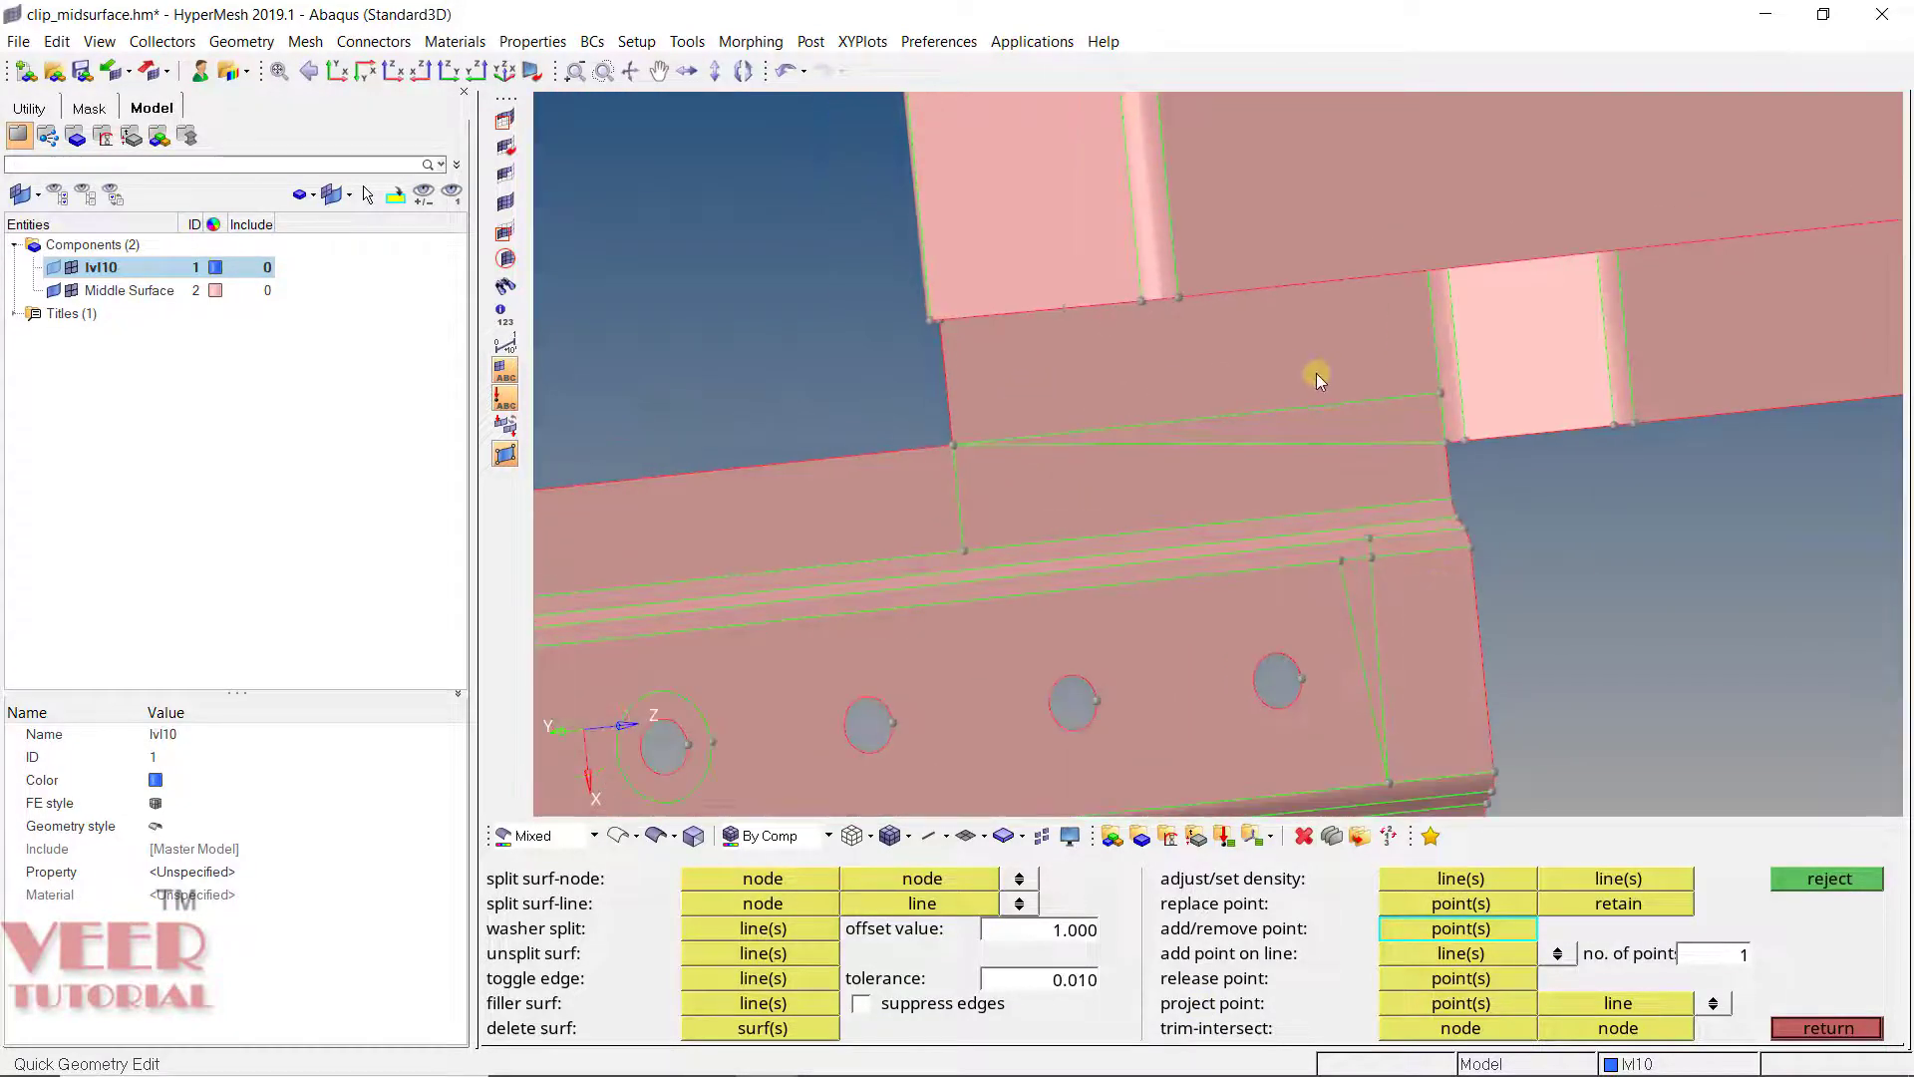
scroll(1271, 404, "down", 5, "ctrl")
scroll(1338, 303, "down", 2, "ctrl")
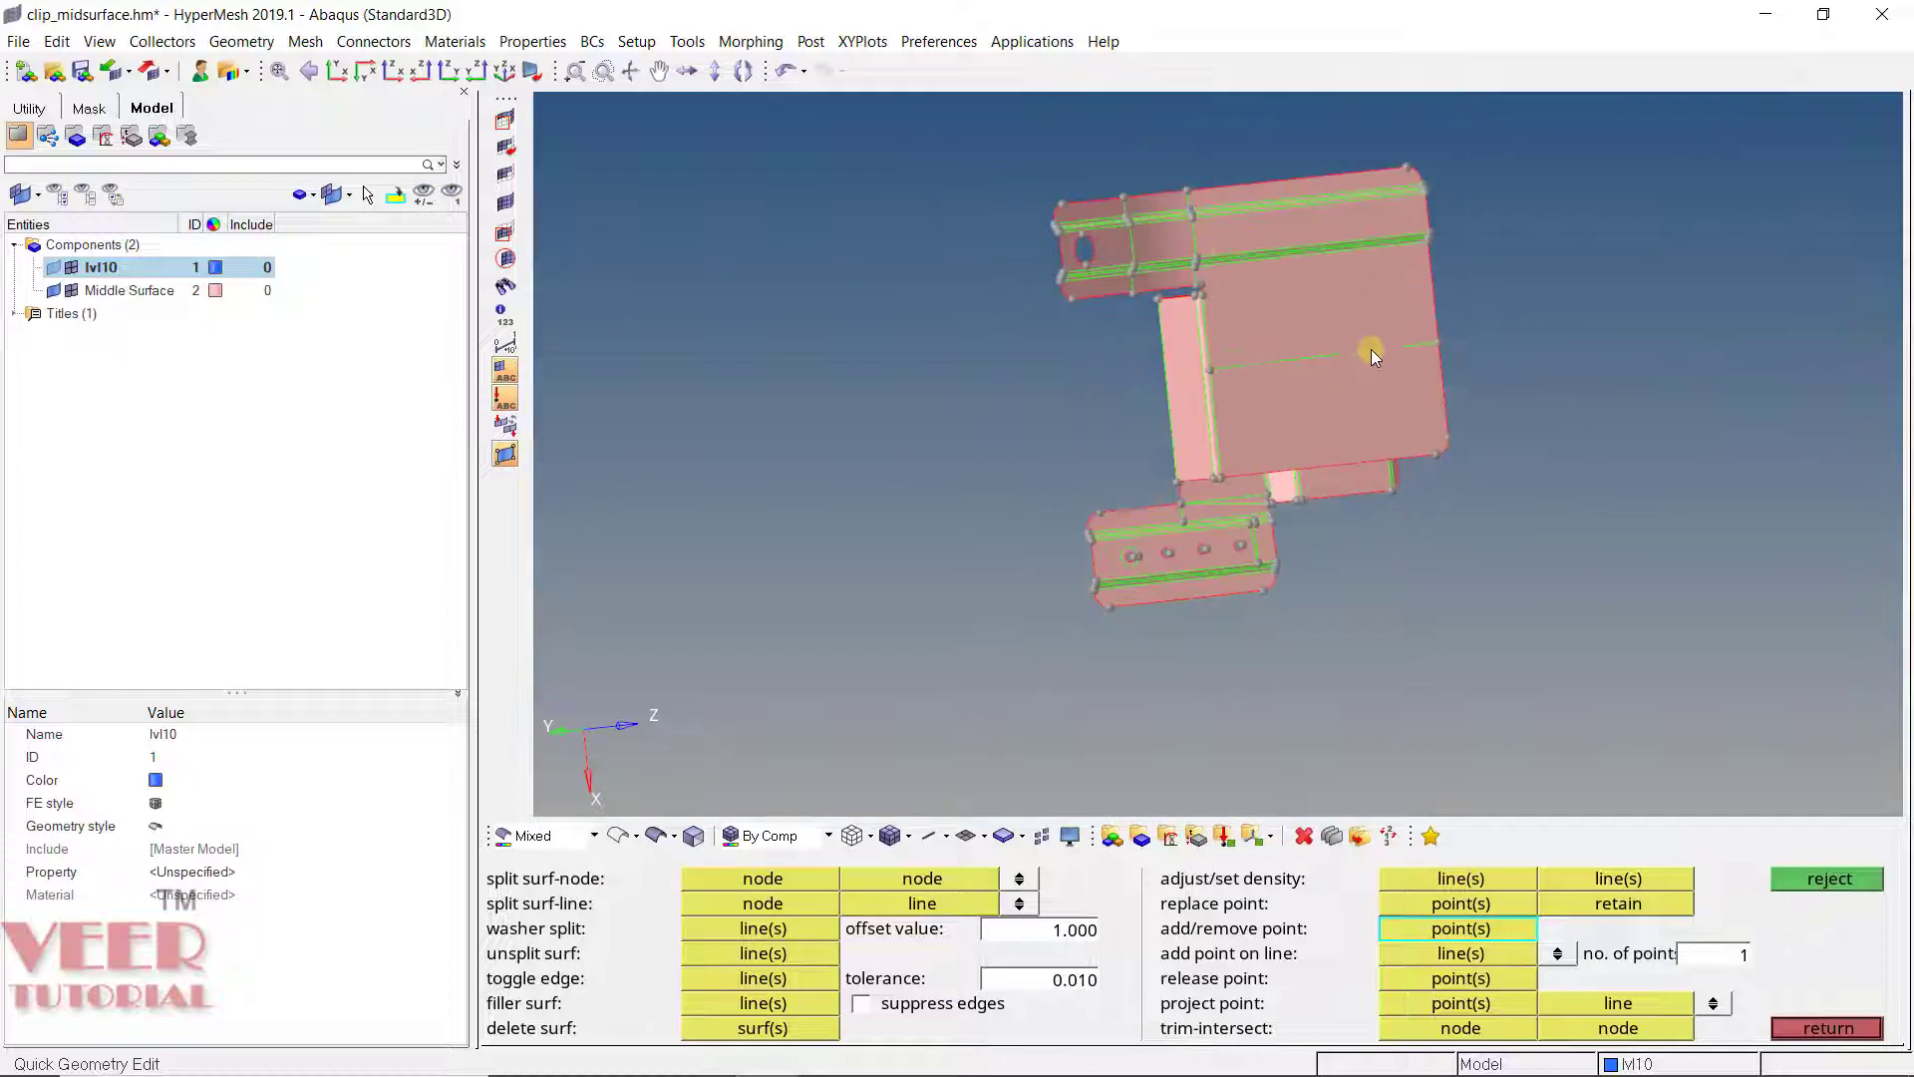
scroll(1338, 303, "up", 3)
left_click_drag(1416, 355, 1499, 308, "ctrl")
scroll(1345, 286, "up", 4, "ctrl")
scroll(1009, 401, "down", 3, "ctrl")
scroll(910, 445, "up", 3)
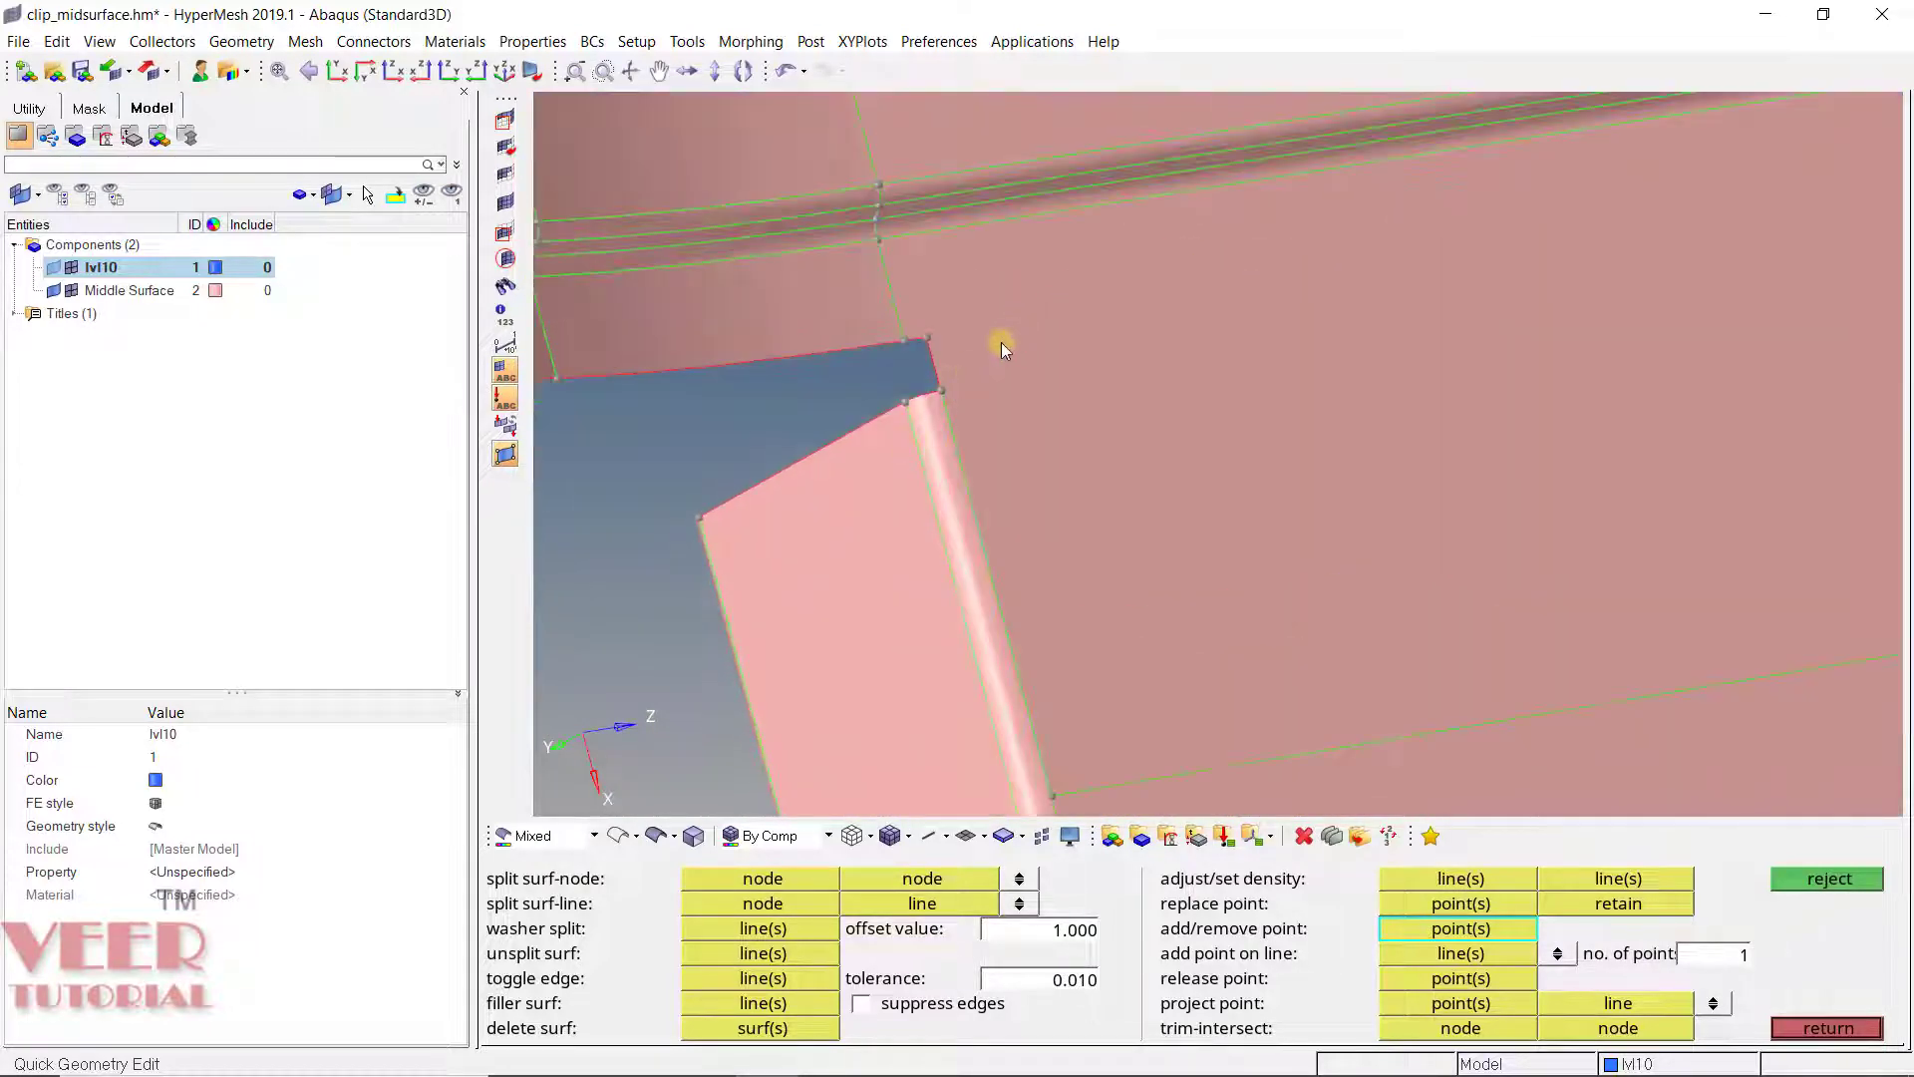
scroll(987, 351, "up", 2)
scroll(871, 435, "down", 1)
scroll(764, 516, "down", 2)
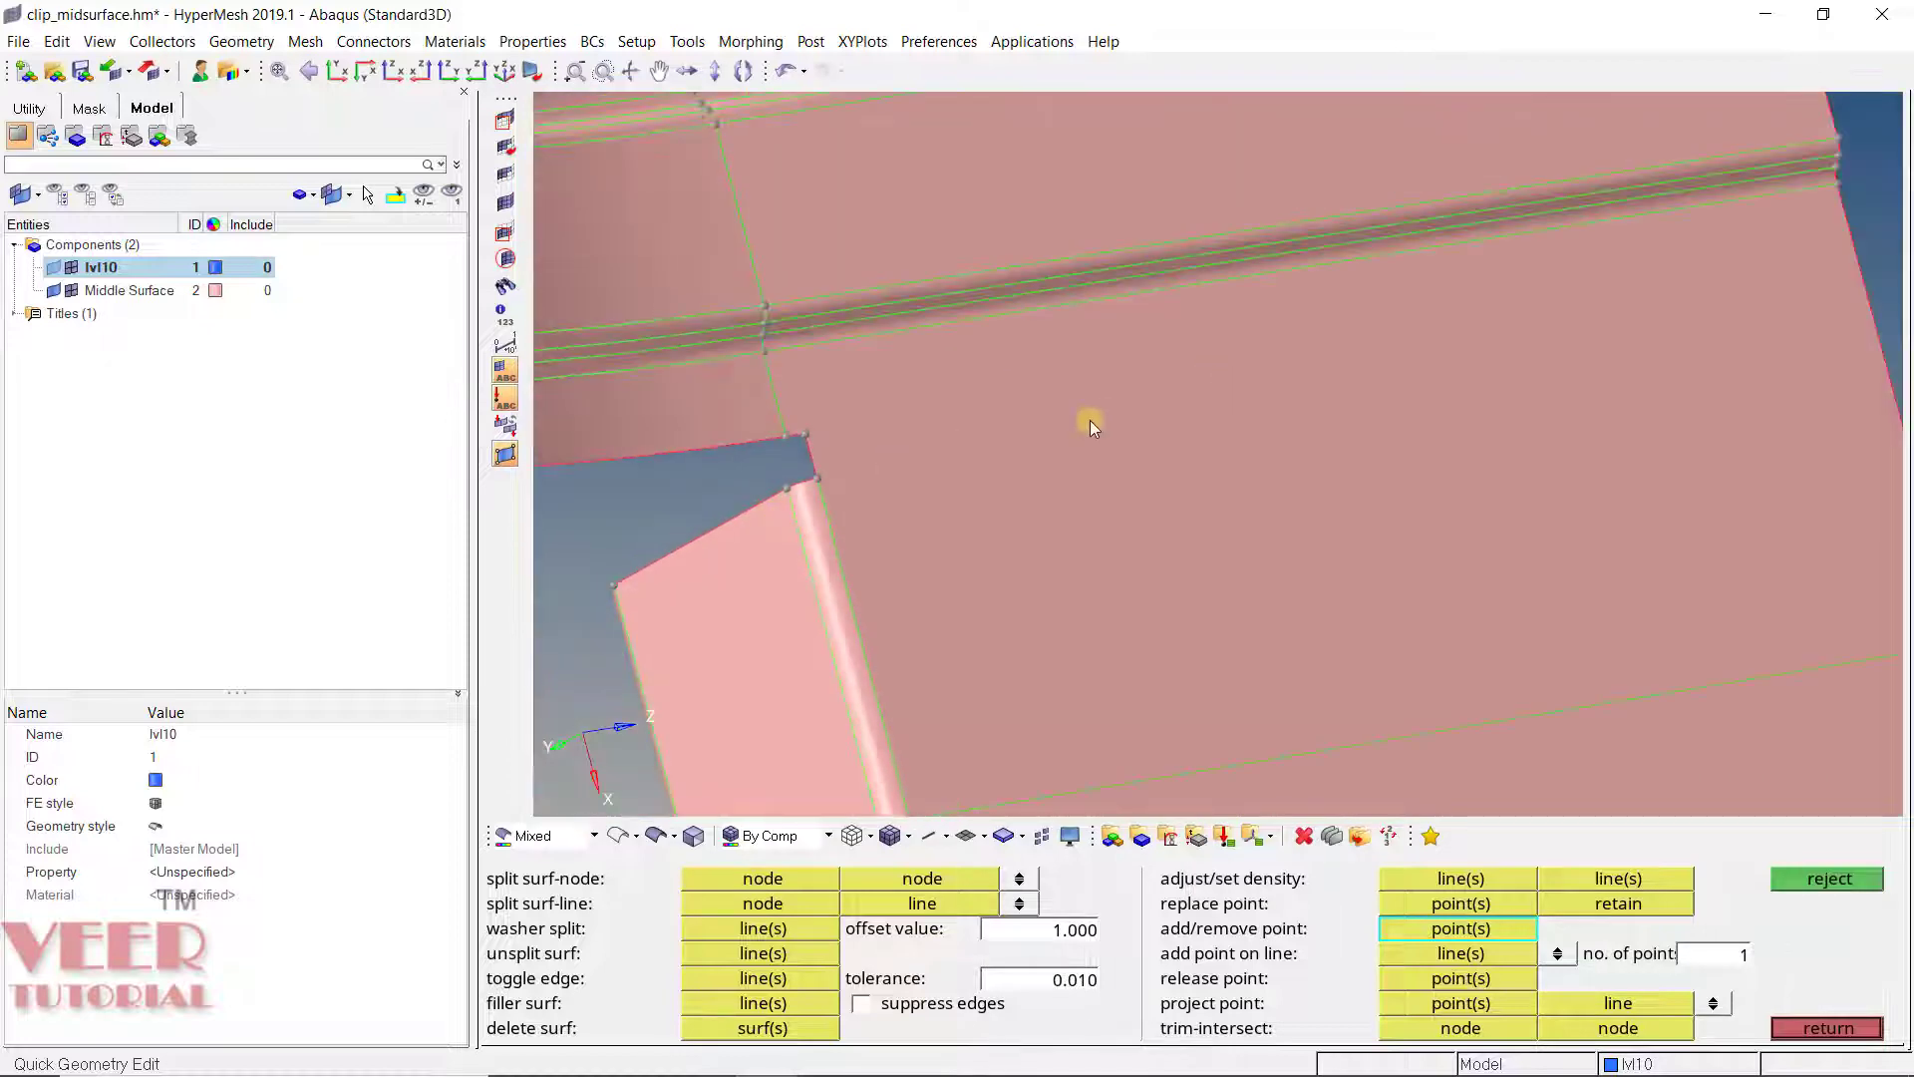
scroll(1087, 422, "down", 2)
scroll(1555, 289, "down", 1)
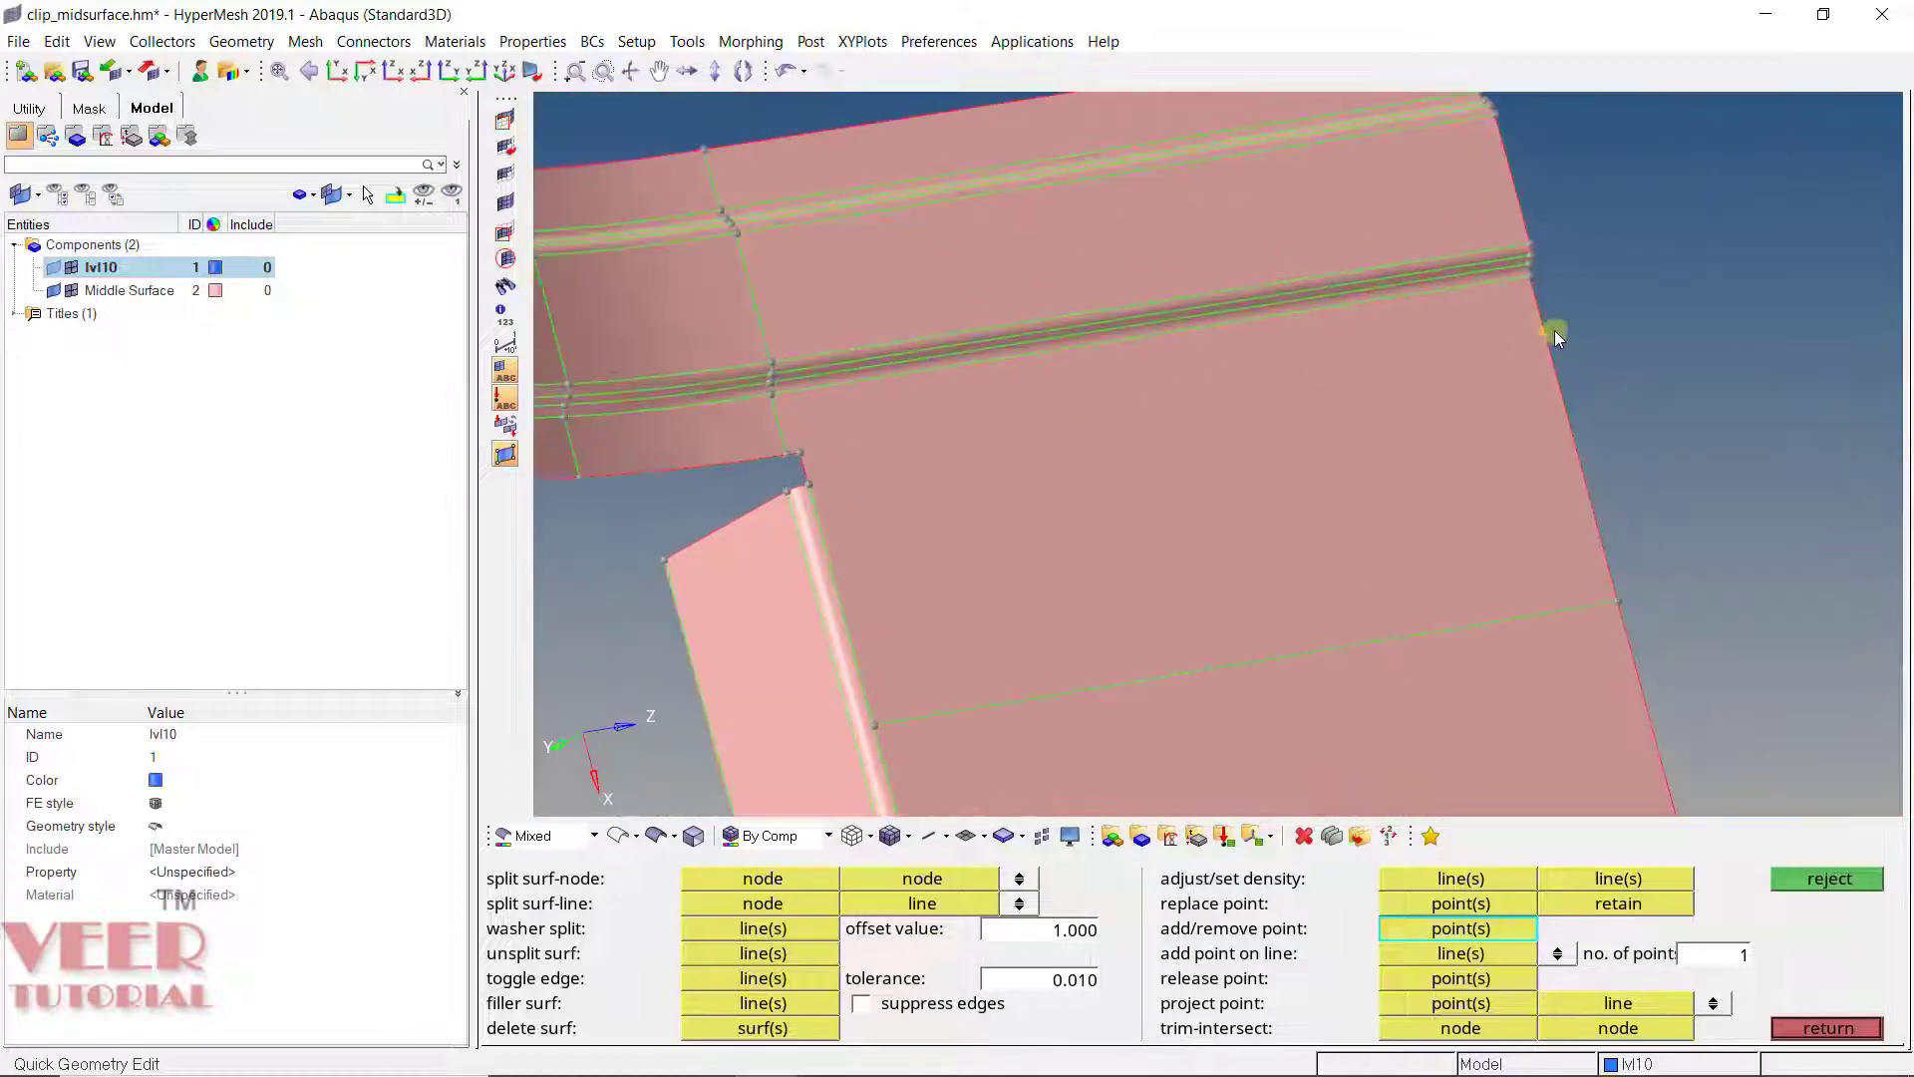
Step: Project the large panel's corner point at the bend's notch end onto the panel's opposite outer edge
left_click(1461, 1003)
scroll(780, 498, "up", 3)
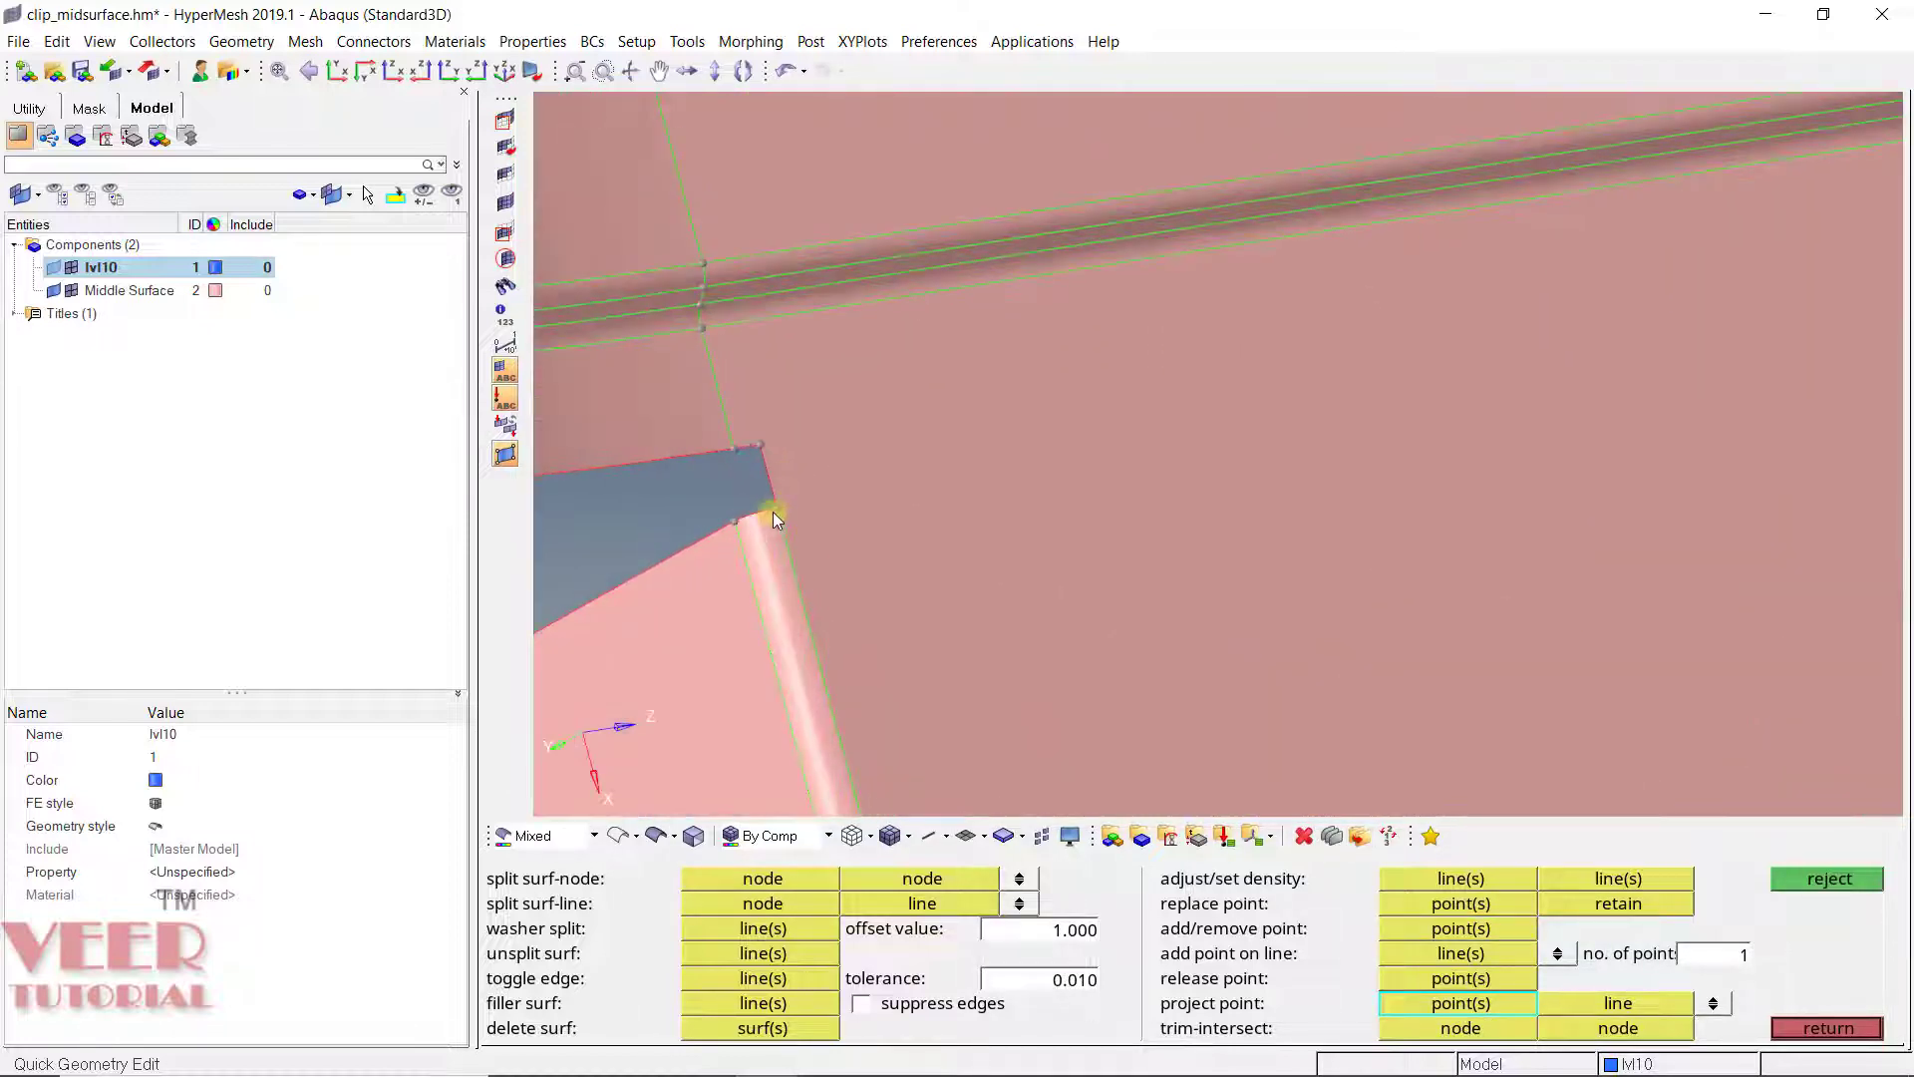
left_click(773, 513)
scroll(777, 529, "down", 2)
scroll(1268, 409, "up", 3)
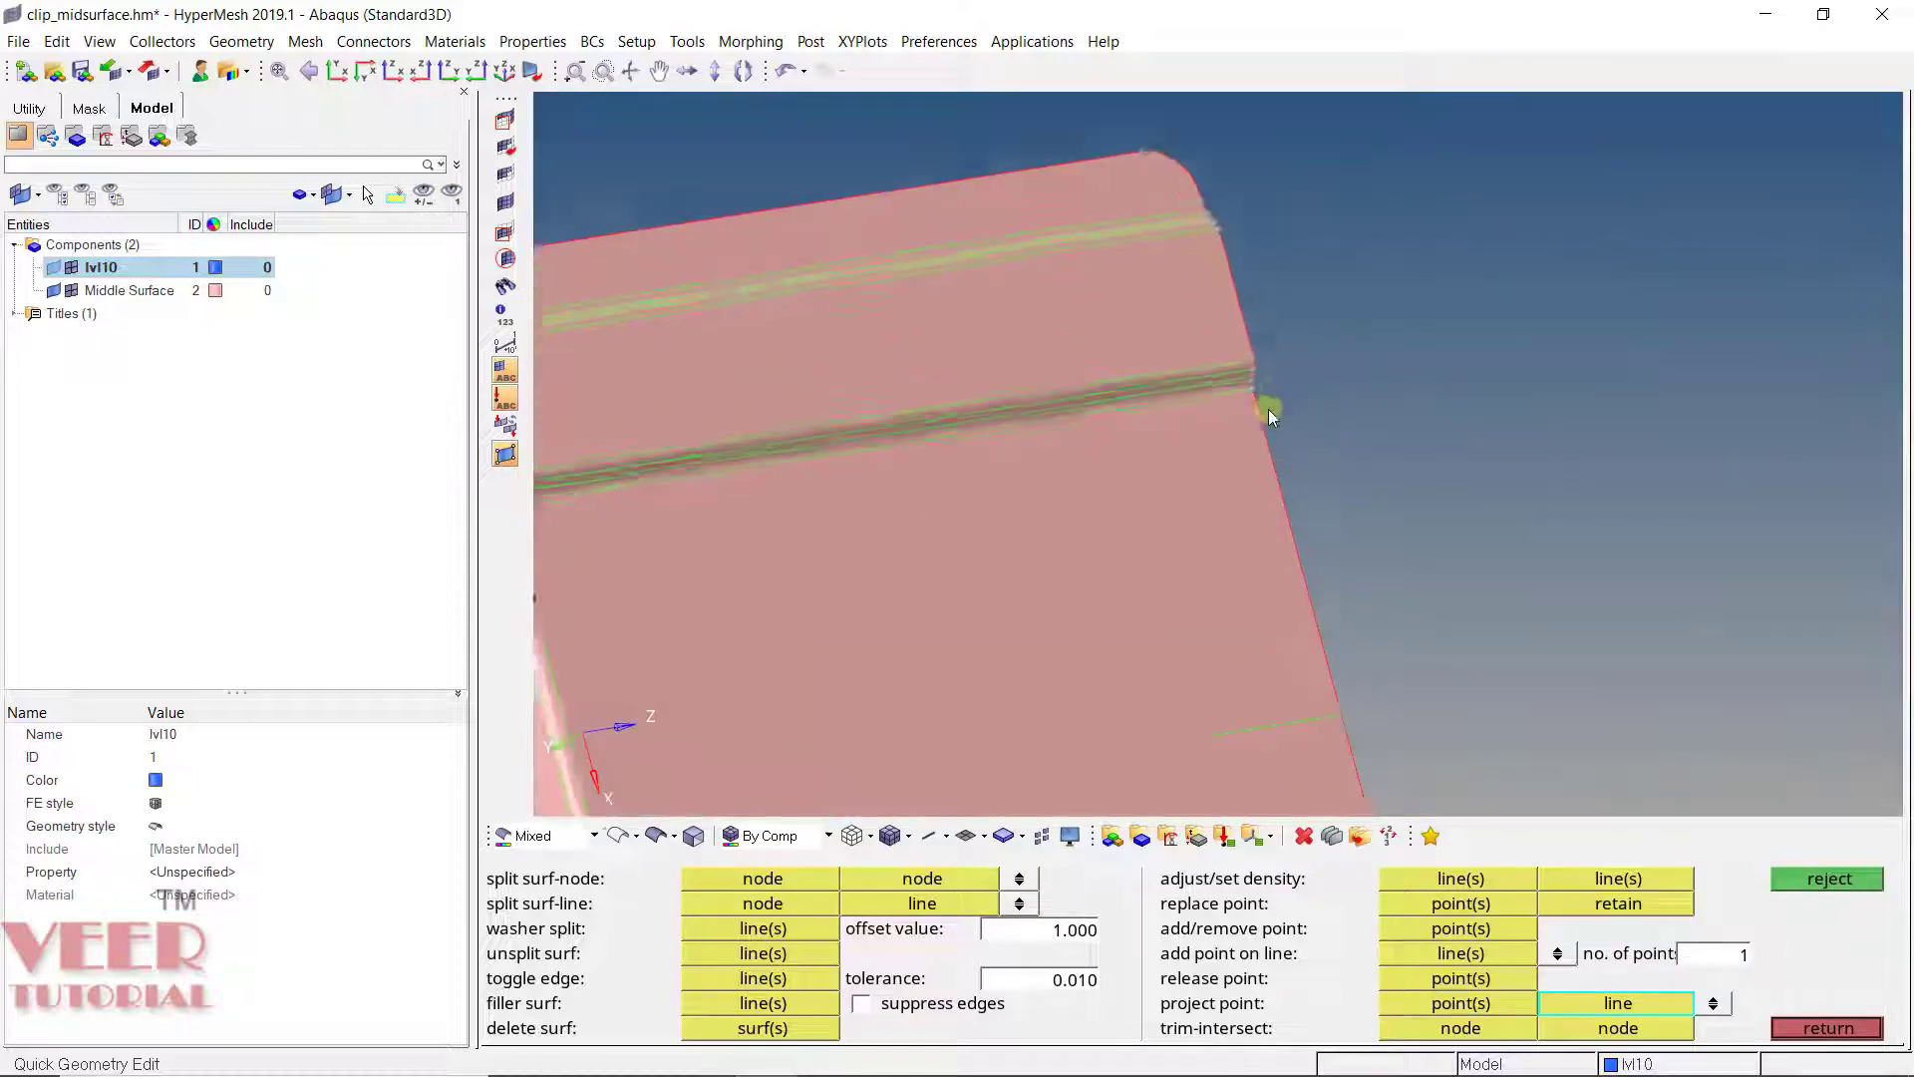
left_click(1255, 466)
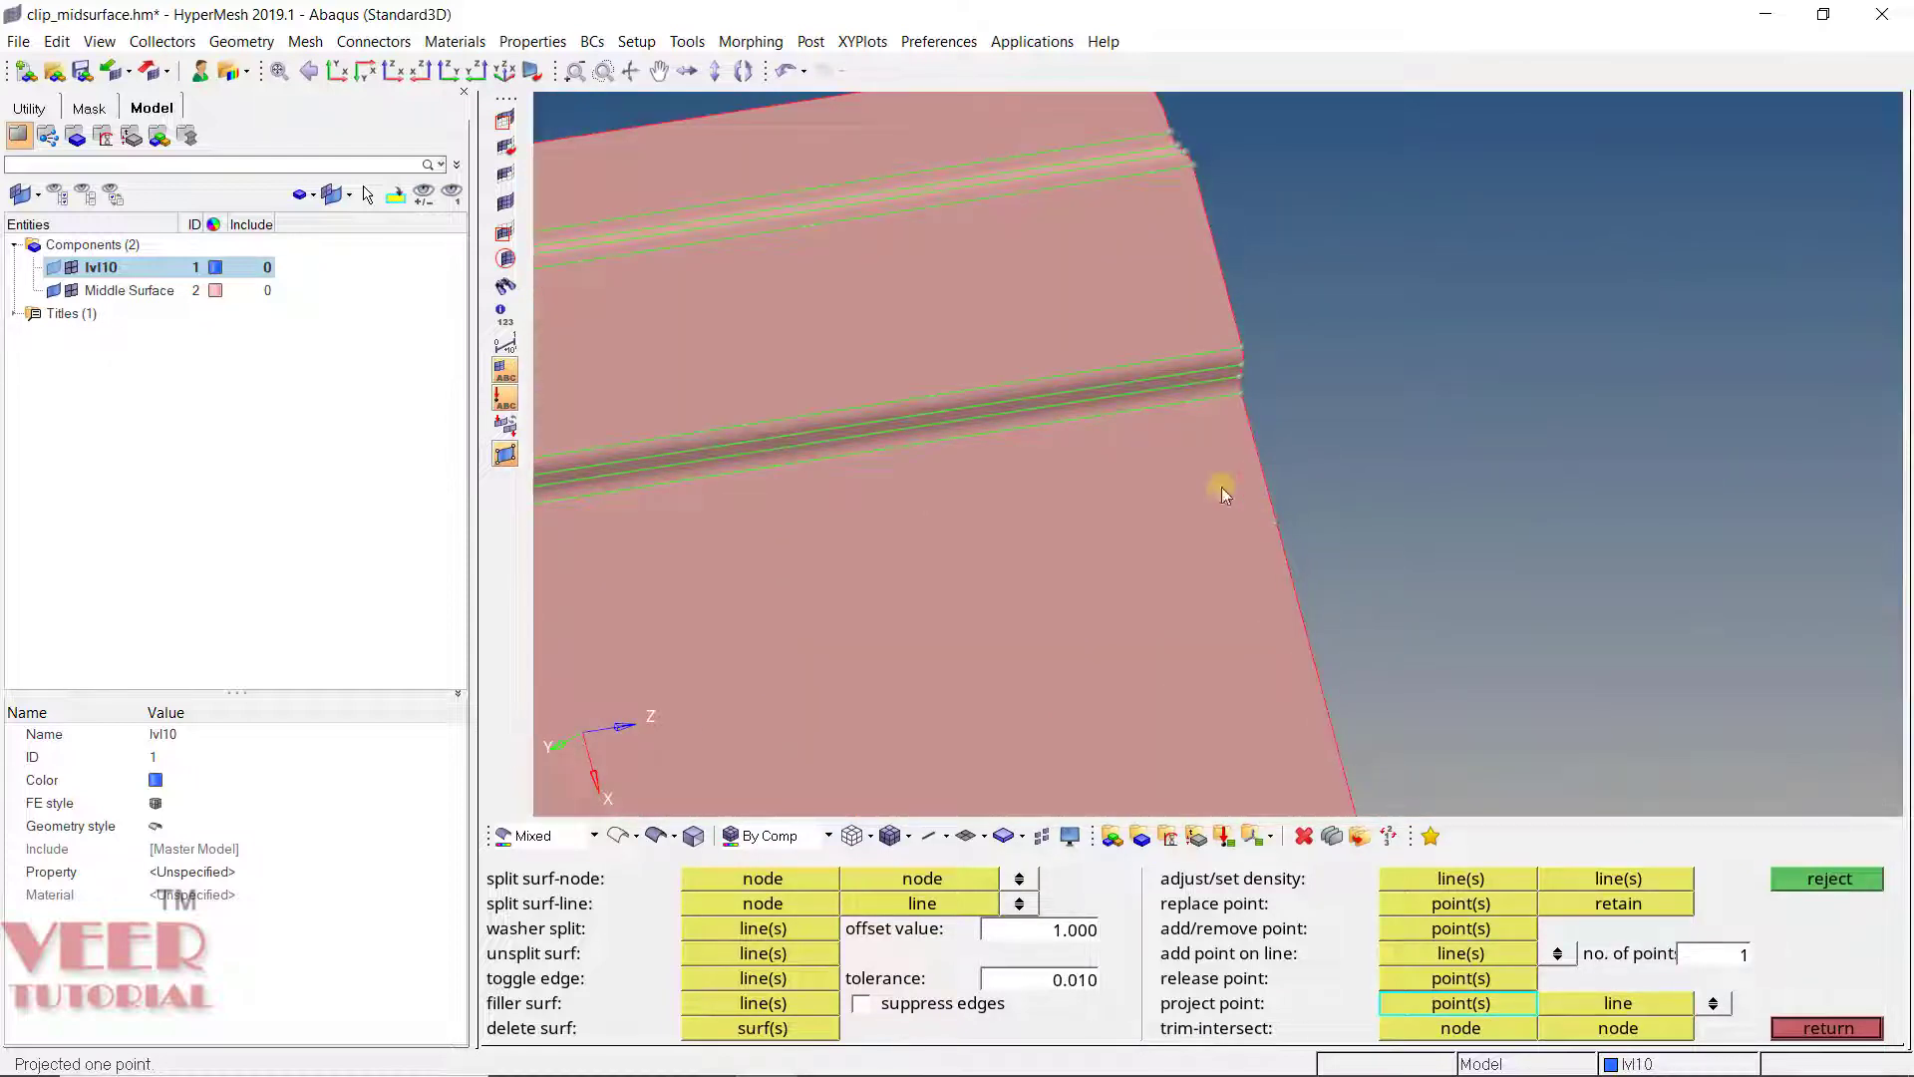
scroll(1278, 519, "up", 1)
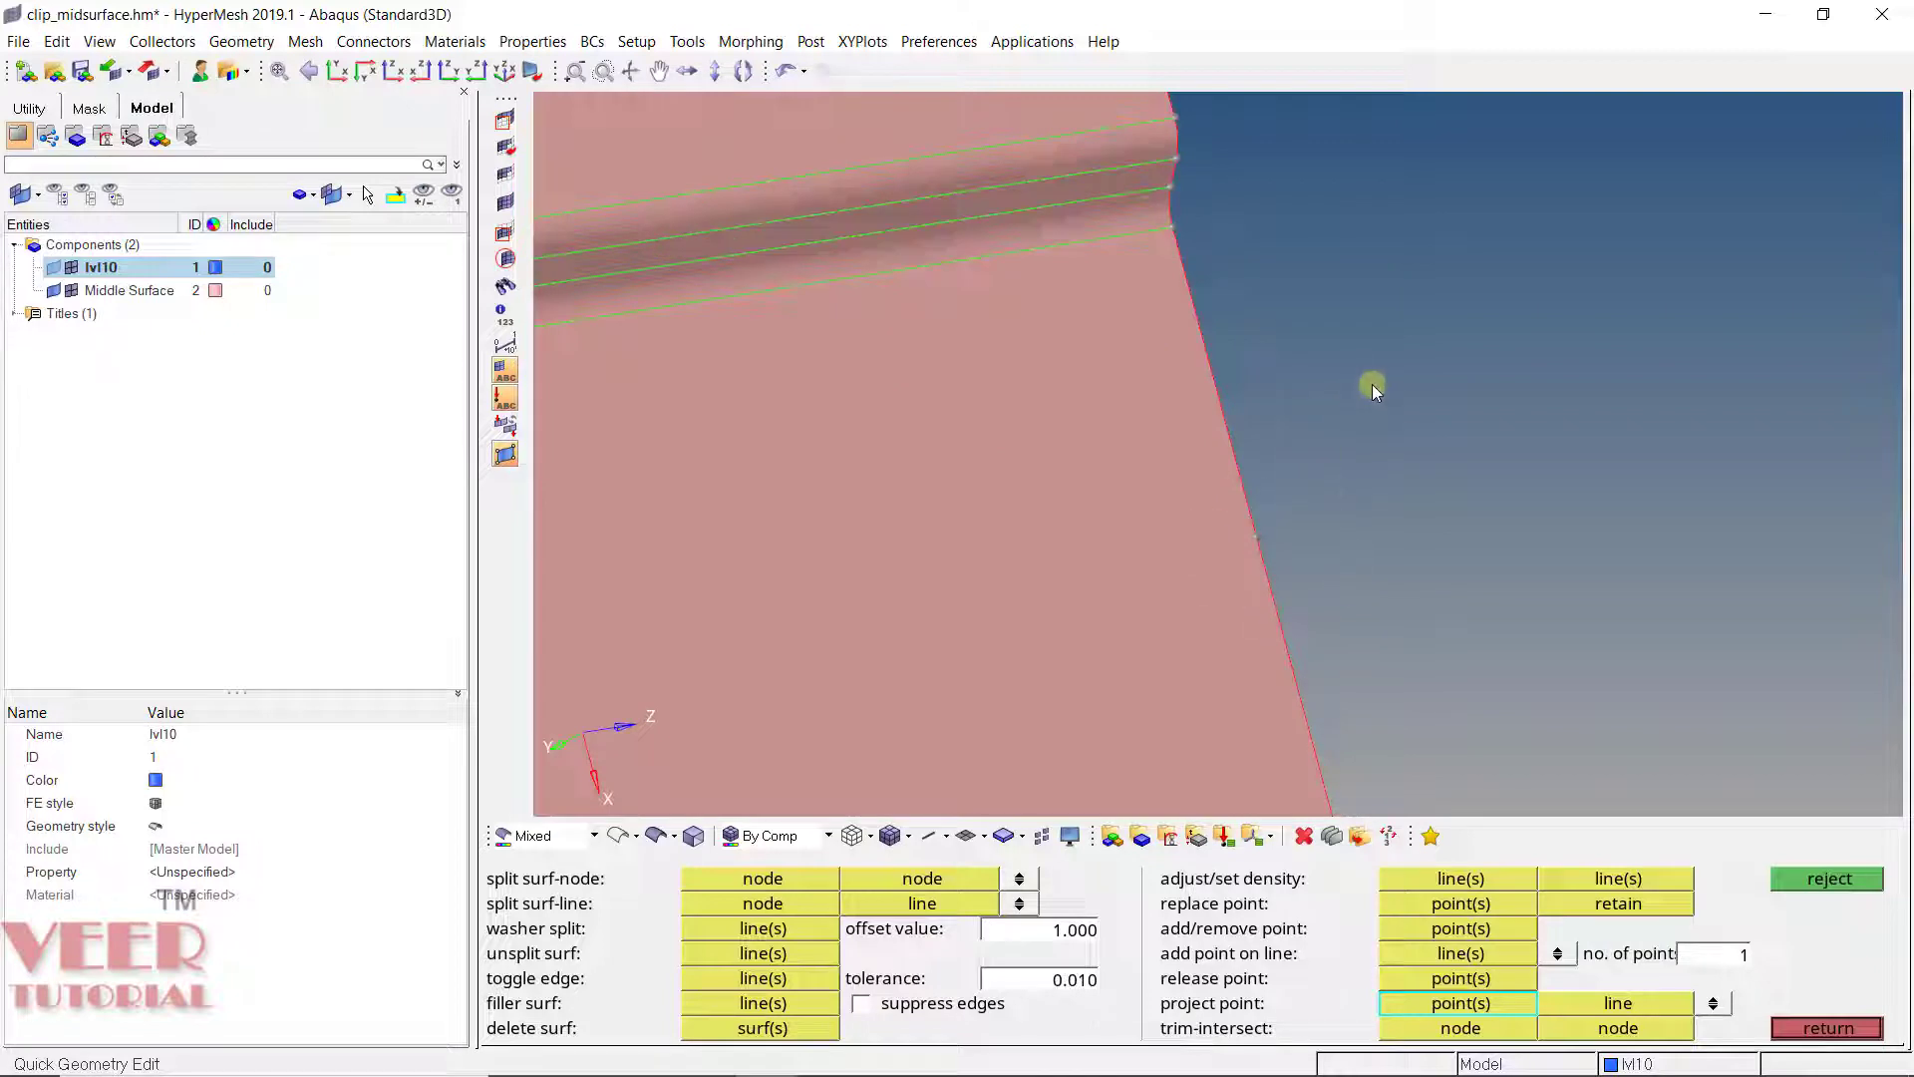
scroll(1390, 377, "down", 4)
Step: Split the large panel node to node, from the corner point beside the notch to the projected point on the opposite edge
left_click(763, 879)
scroll(854, 469, "up", 3)
left_click(818, 476)
scroll(731, 541, "down", 3)
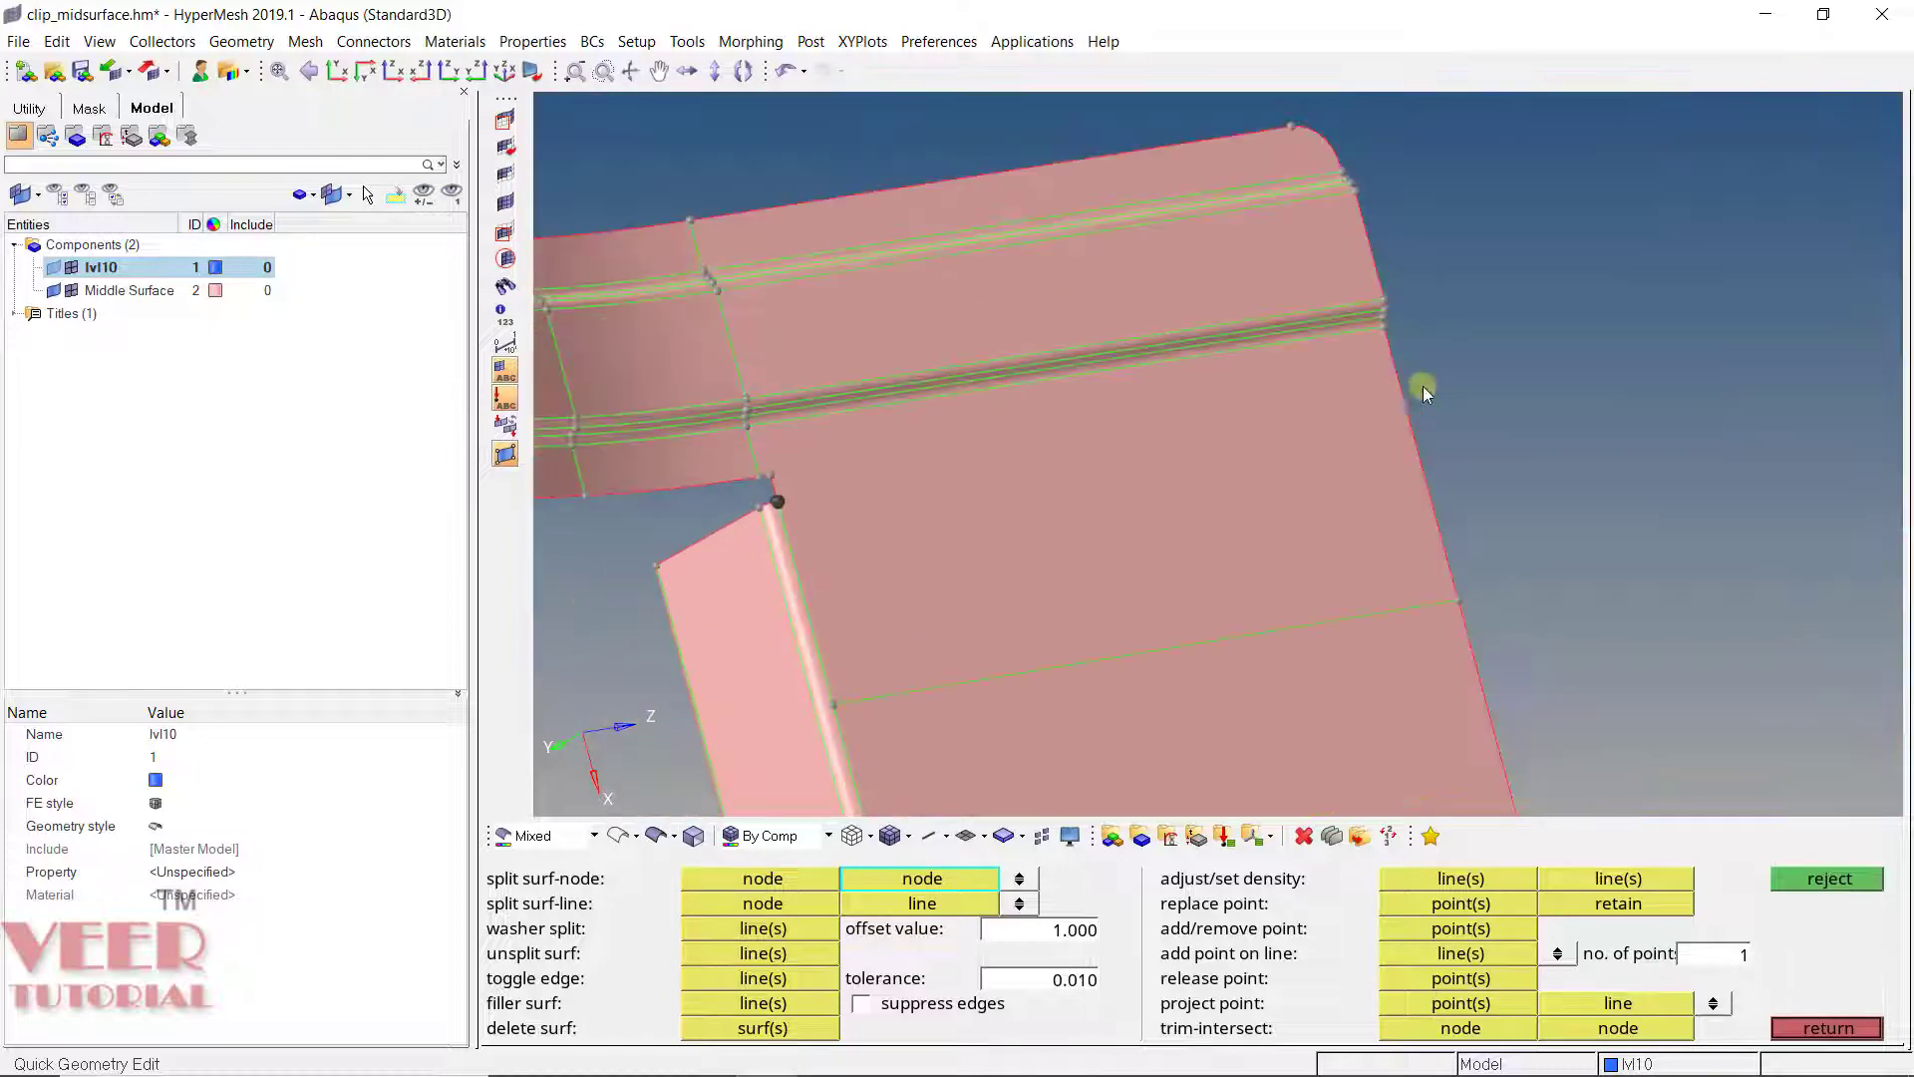
scroll(1424, 391, "up", 3)
left_click(1406, 418)
scroll(1416, 385, "down", 3)
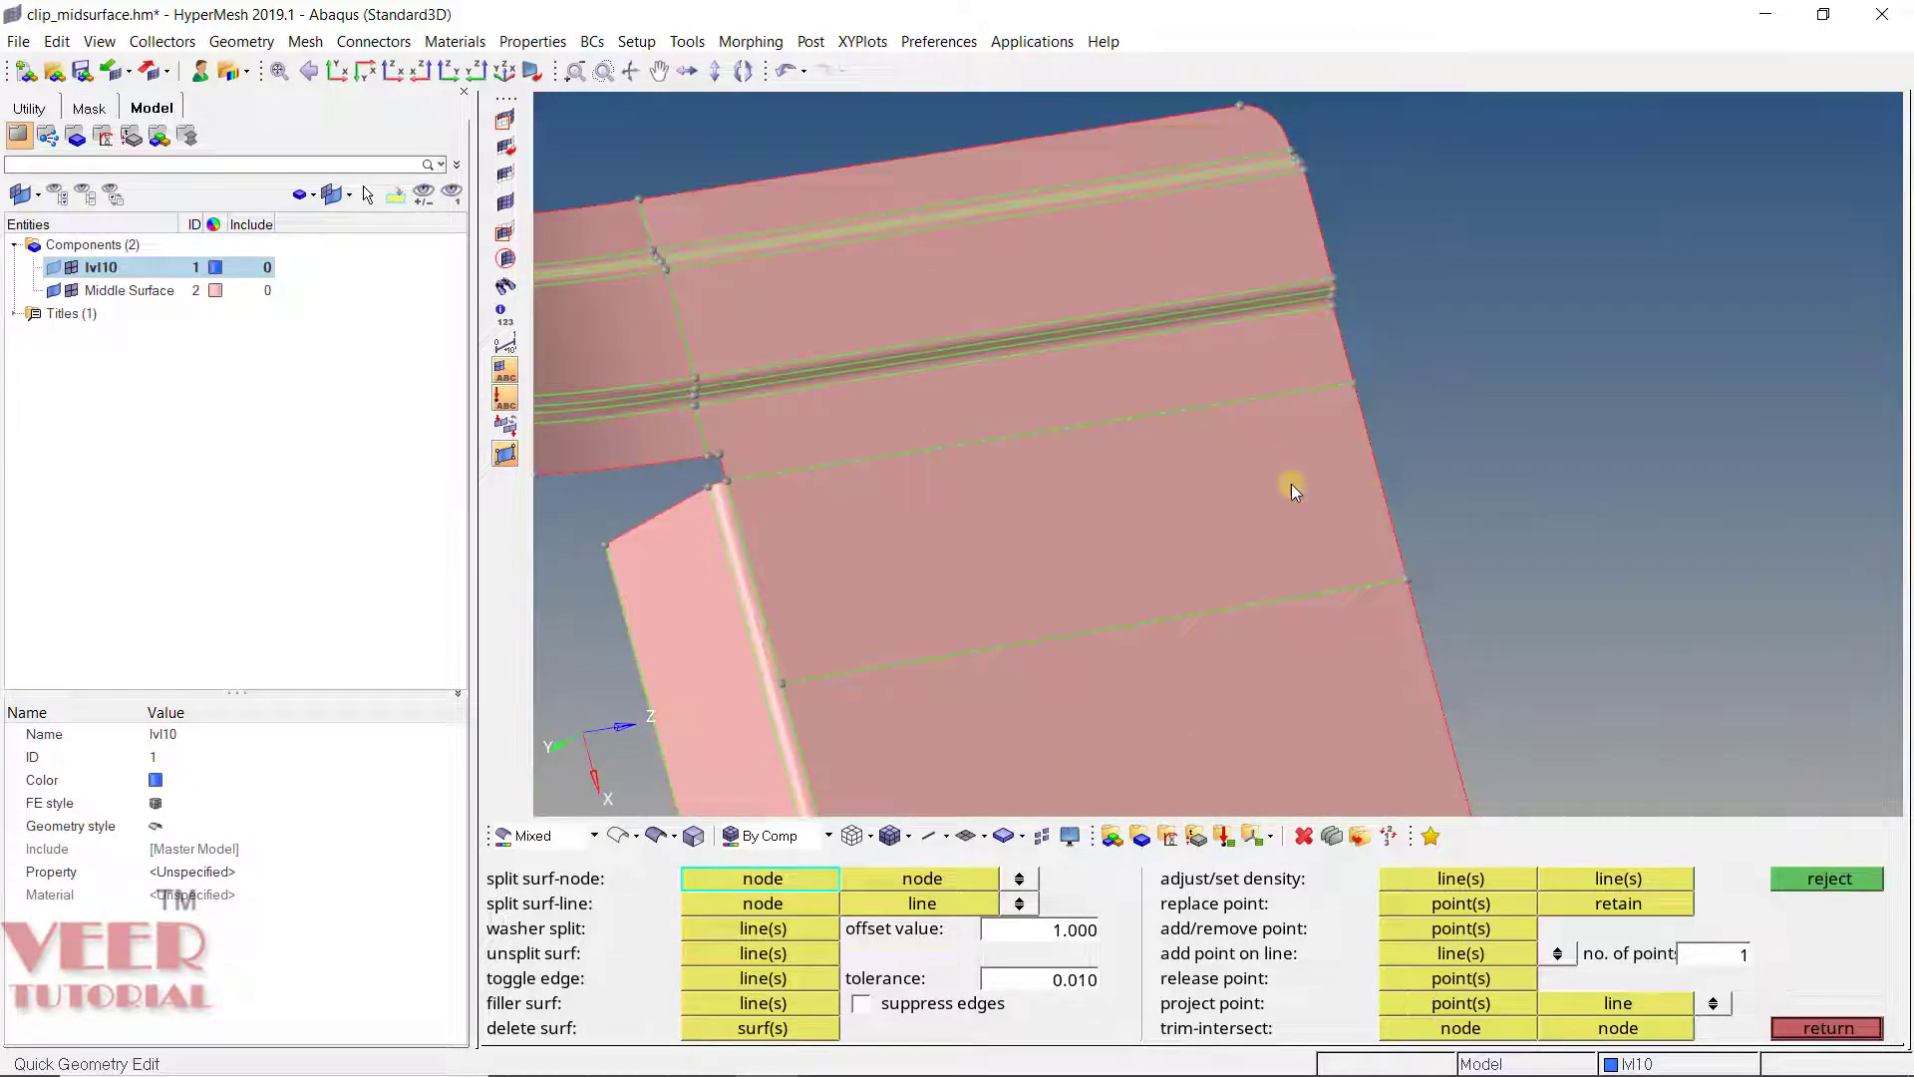
left_click_drag(1300, 488, 1393, 368, "ctrl")
scroll(1265, 351, "down", 3)
left_click_drag(1266, 351, 1247, 439, "ctrl")
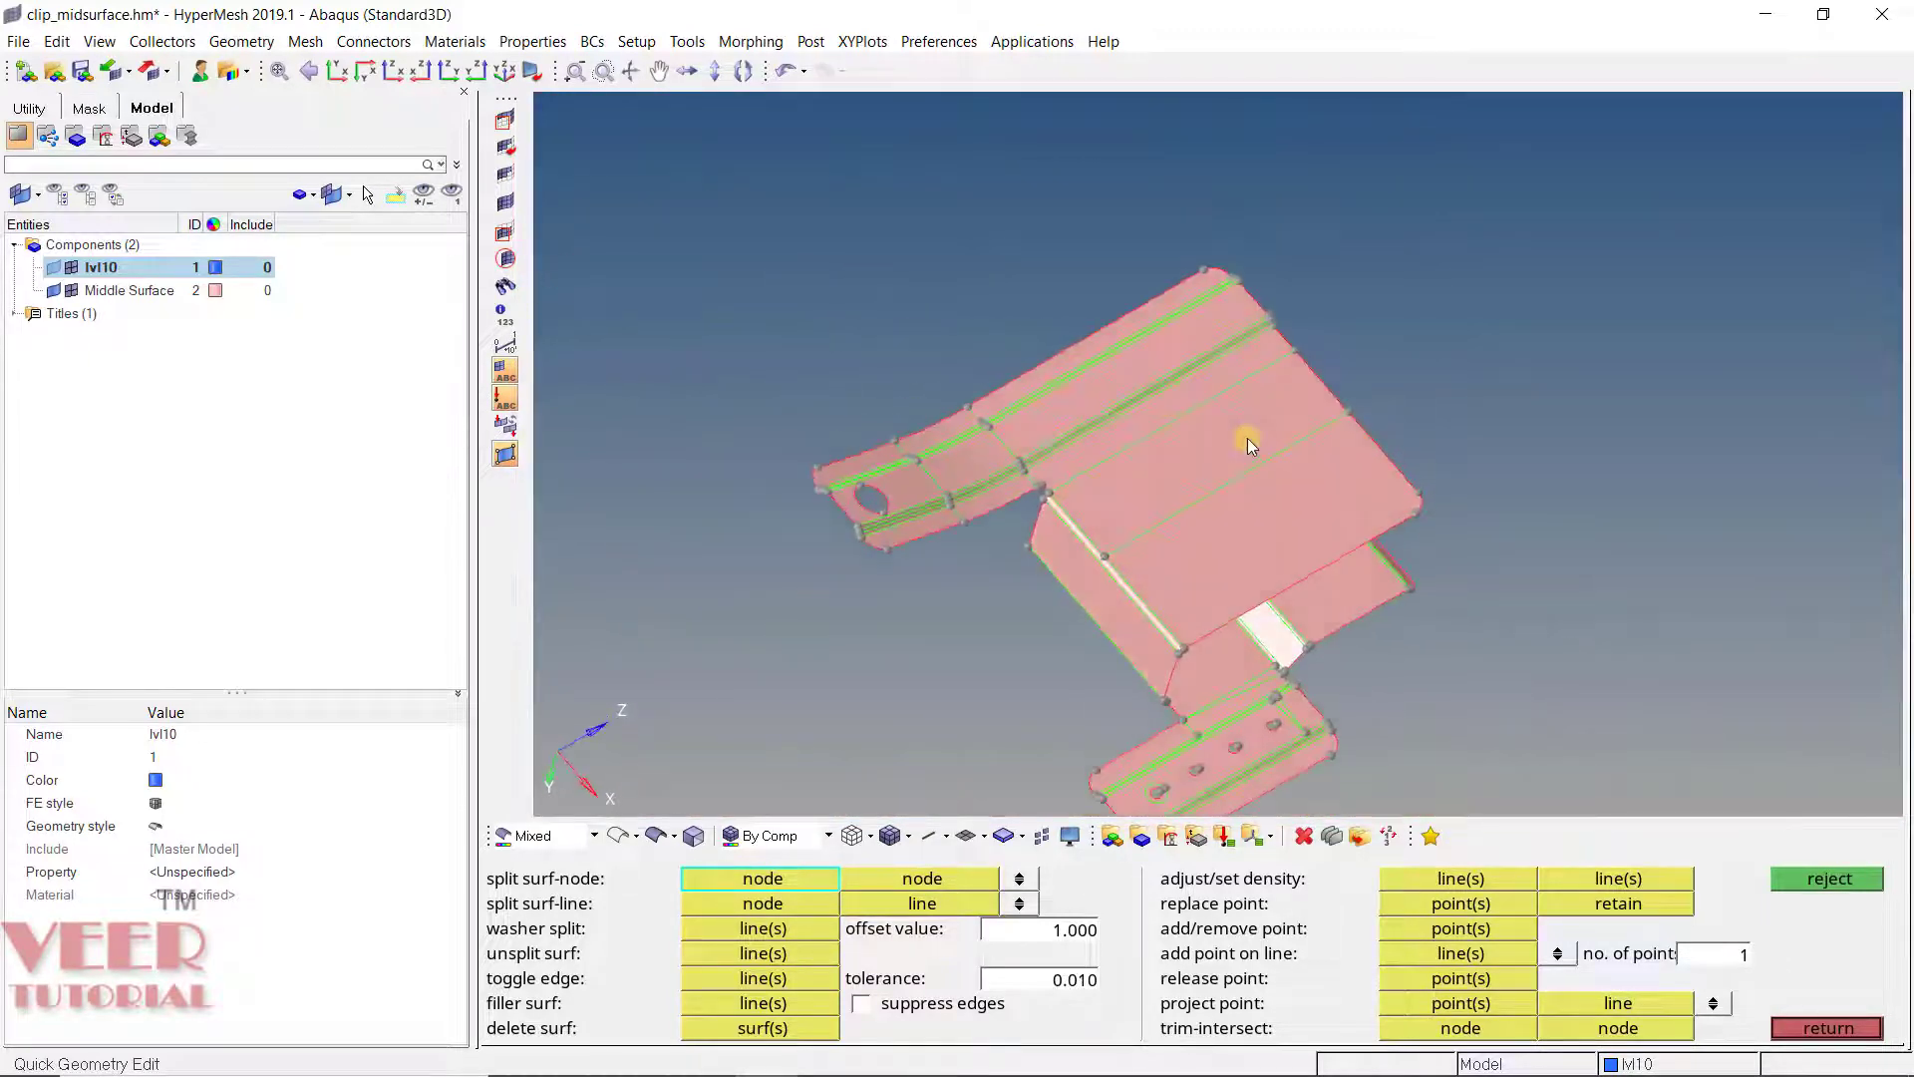
left_click(1247, 438)
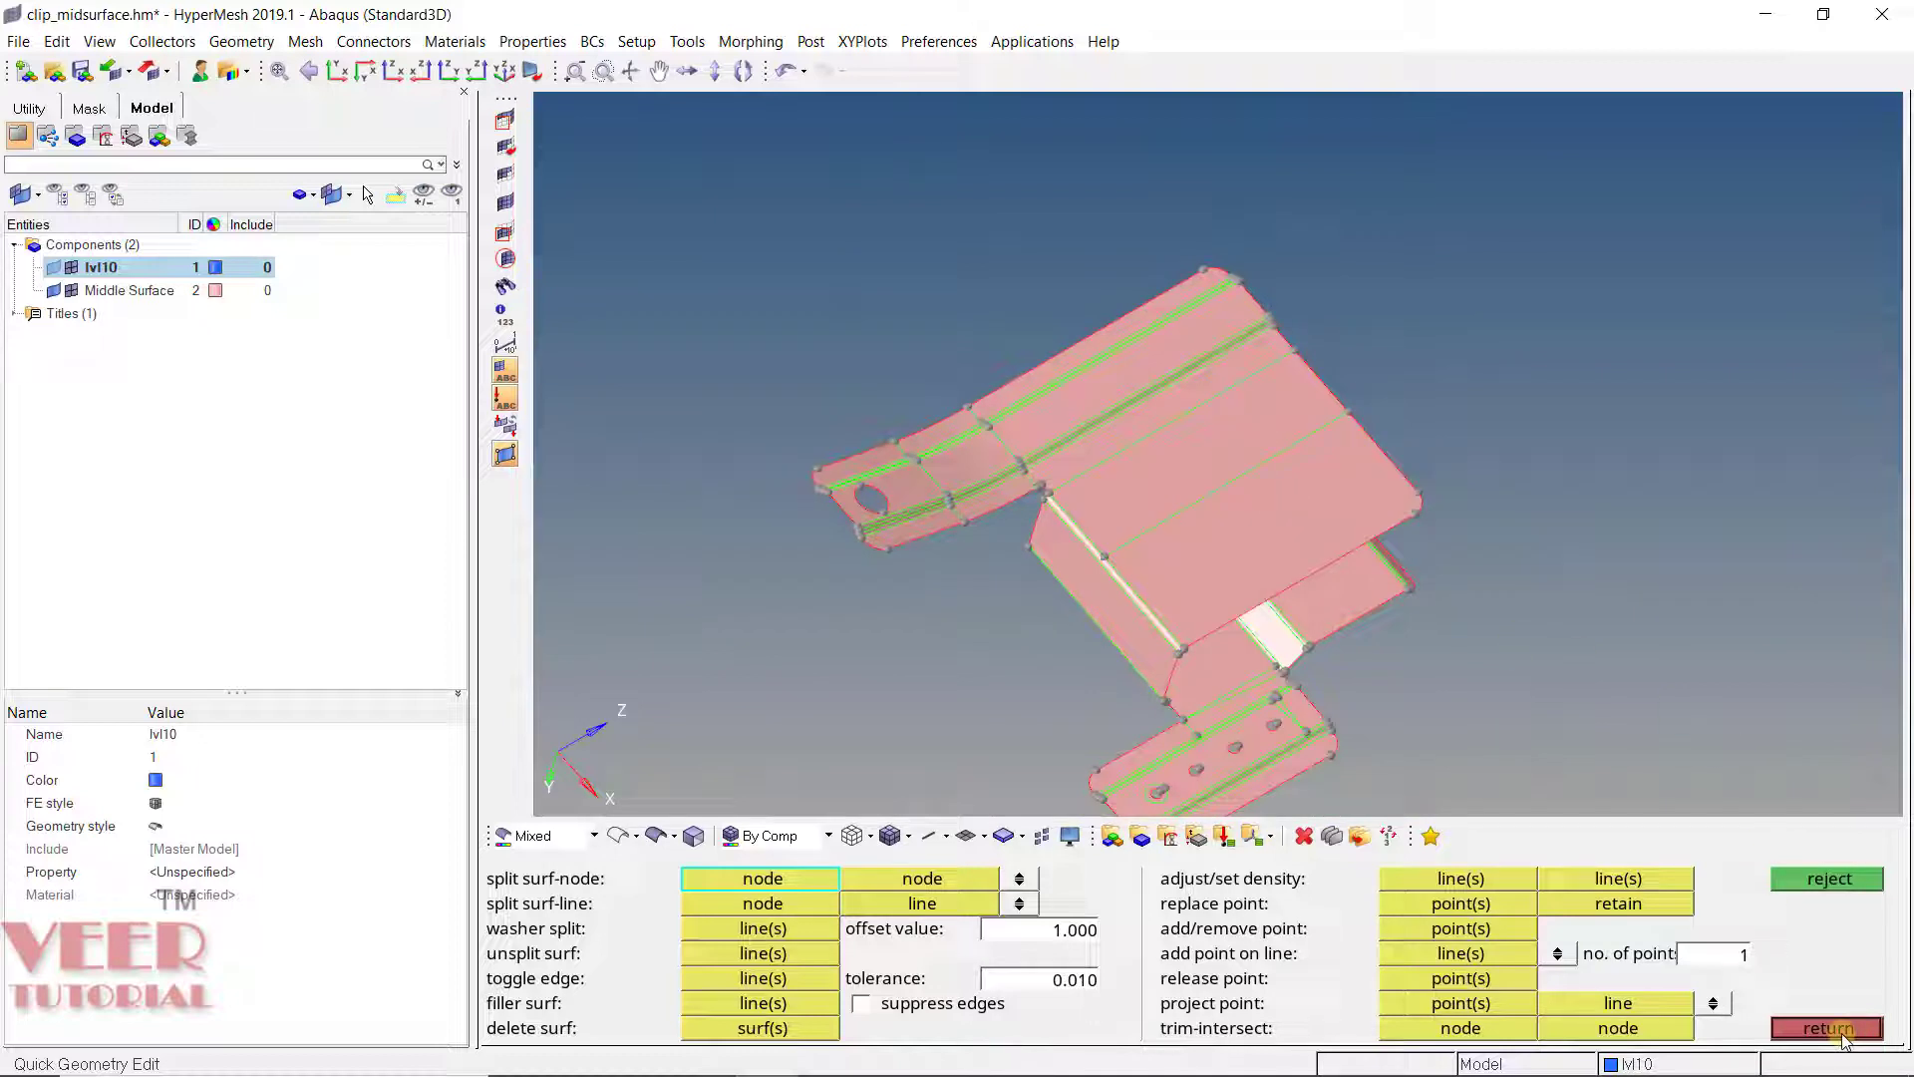